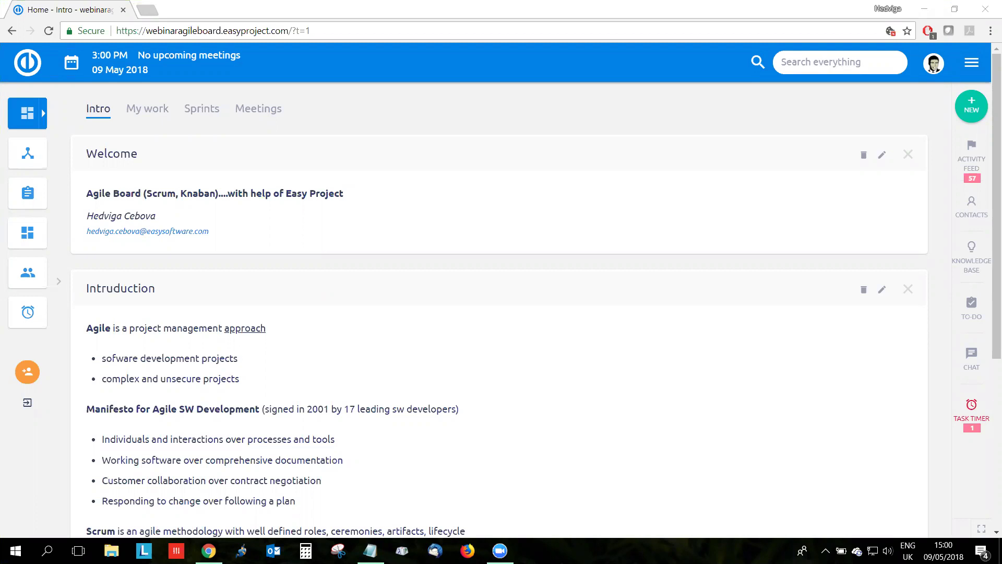
Open the Scrum link from the Content section of the Intro page in a new tab and switch to it
{"action": "left_click", "coordinate": [308, 207]}
{"action": "scroll", "coordinate": [320, 336], "scroll_direction": "down", "scroll_amount": 1}
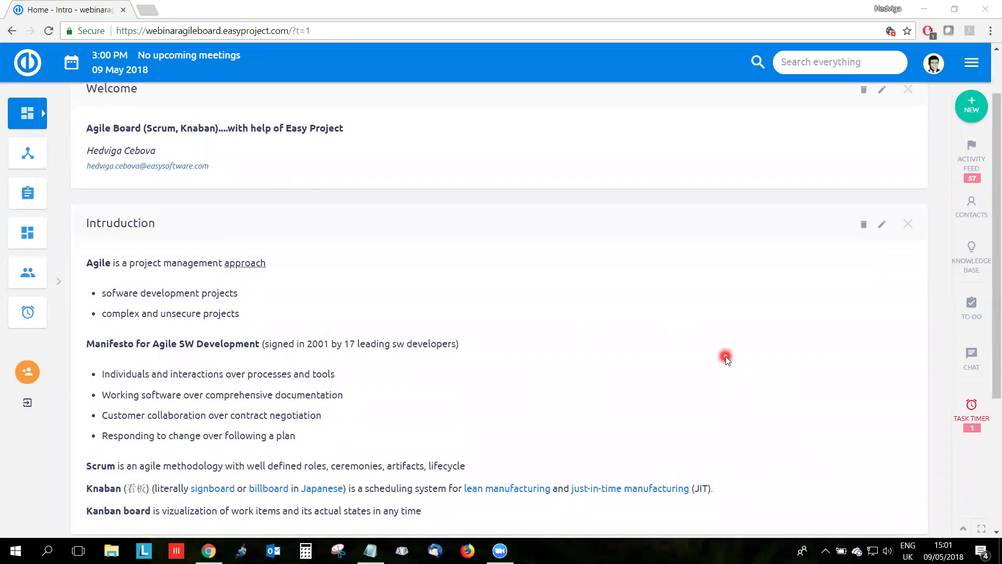
{"action": "scroll", "coordinate": [725, 356], "scroll_direction": "down", "scroll_amount": 1}
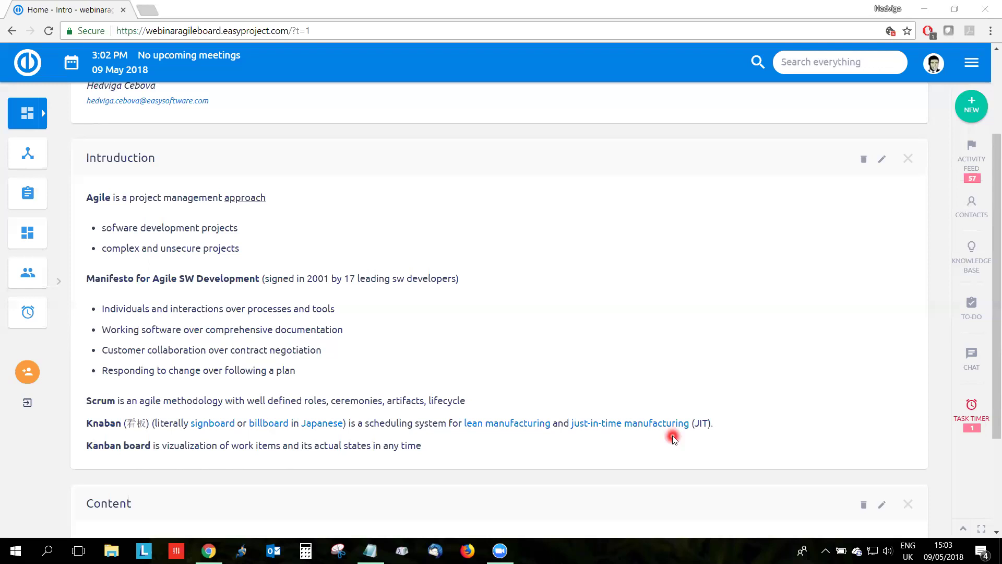
{"action": "scroll", "coordinate": [674, 438], "scroll_direction": "down", "scroll_amount": 1}
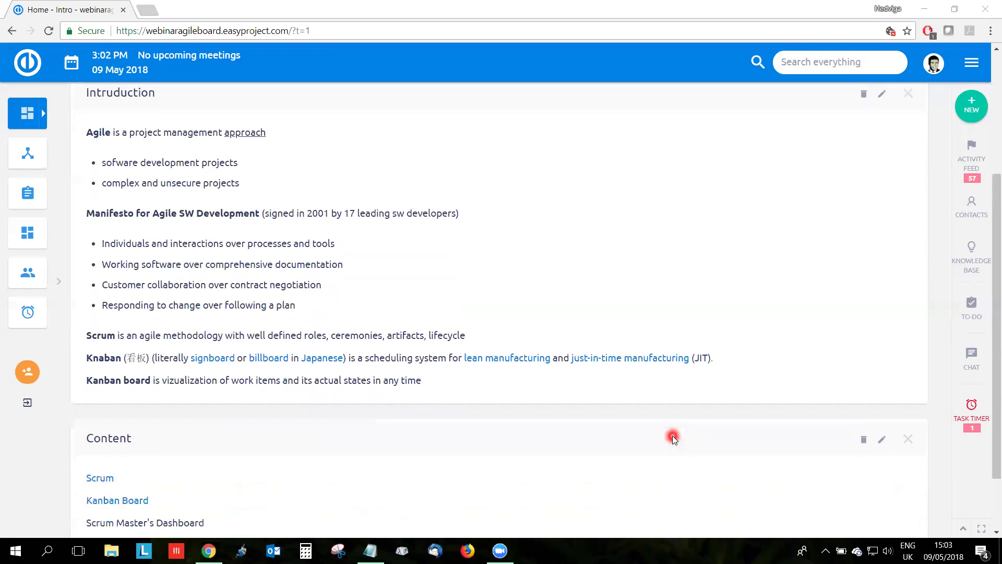
{"action": "scroll", "coordinate": [674, 441], "scroll_direction": "down", "scroll_amount": 1}
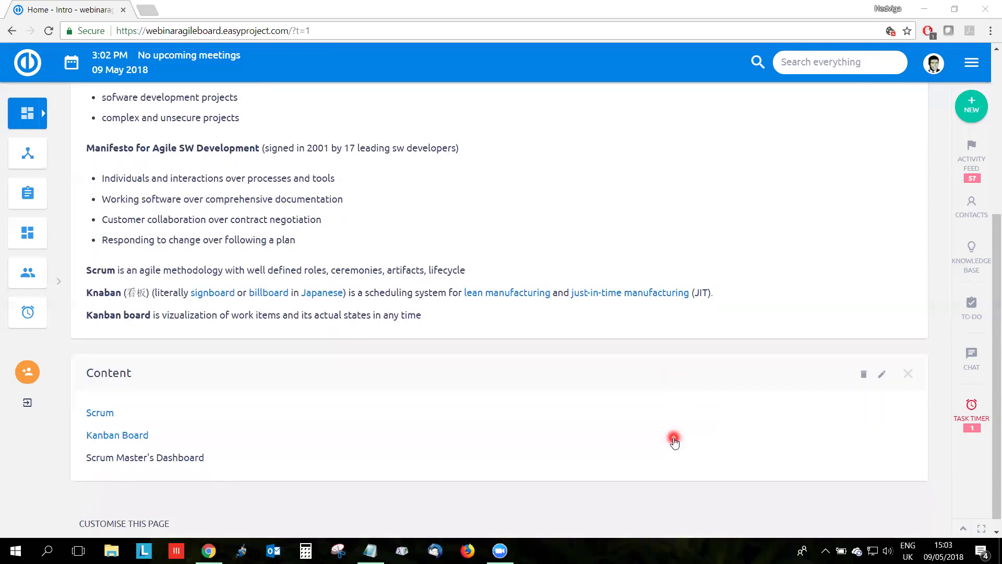
{"action": "scroll", "coordinate": [675, 441], "scroll_direction": "down", "scroll_amount": 1}
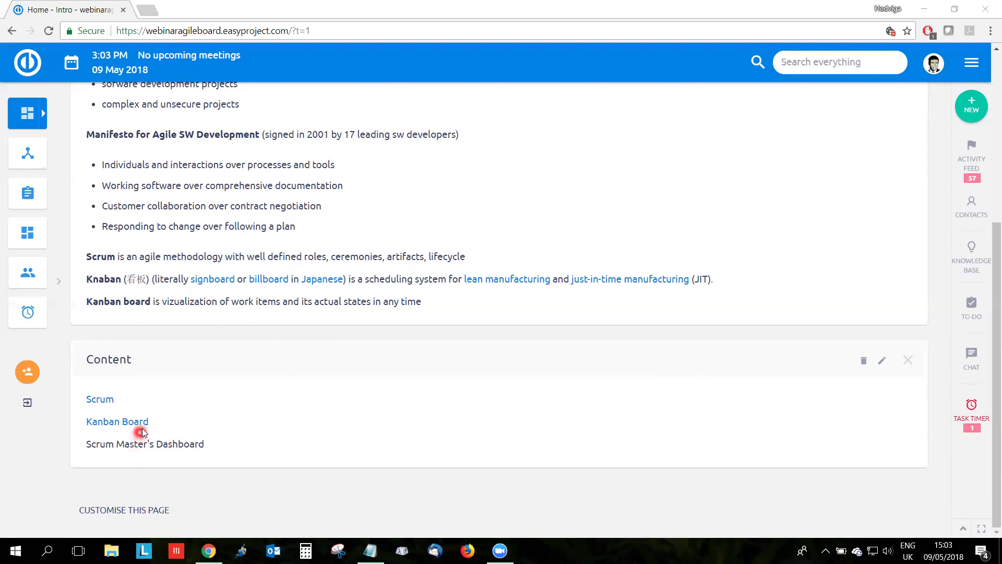
{"action": "right_click", "coordinate": [106, 403]}
{"action": "left_click", "coordinate": [152, 407]}
{"action": "left_click", "coordinate": [188, 10]}
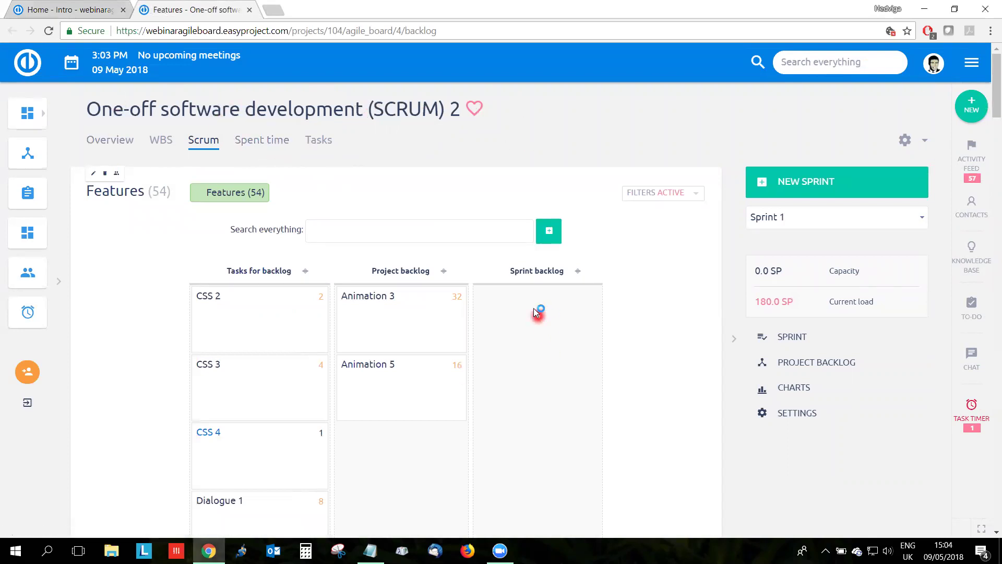
Examine the Features backlog of the SCRUM project and the filters applied to it
{"action": "left_click", "coordinate": [207, 145]}
{"action": "left_click", "coordinate": [907, 141]}
{"action": "scroll", "coordinate": [680, 377], "scroll_direction": "down", "scroll_amount": 1}
{"action": "scroll", "coordinate": [680, 377], "scroll_direction": "up", "scroll_amount": 1}
{"action": "scroll", "coordinate": [687, 408], "scroll_direction": "down", "scroll_amount": 1}
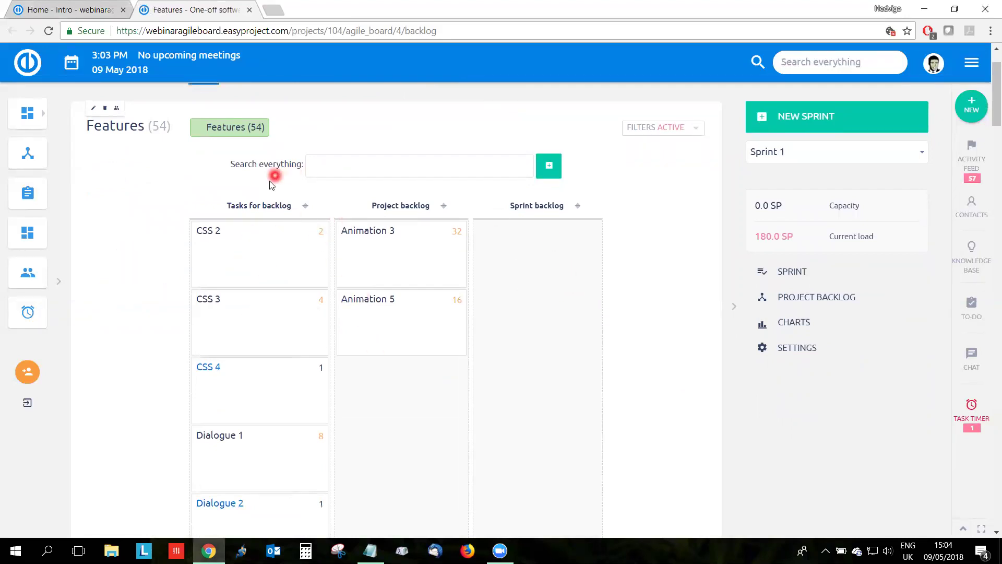
{"action": "scroll", "coordinate": [265, 185], "scroll_direction": "up", "scroll_amount": 1}
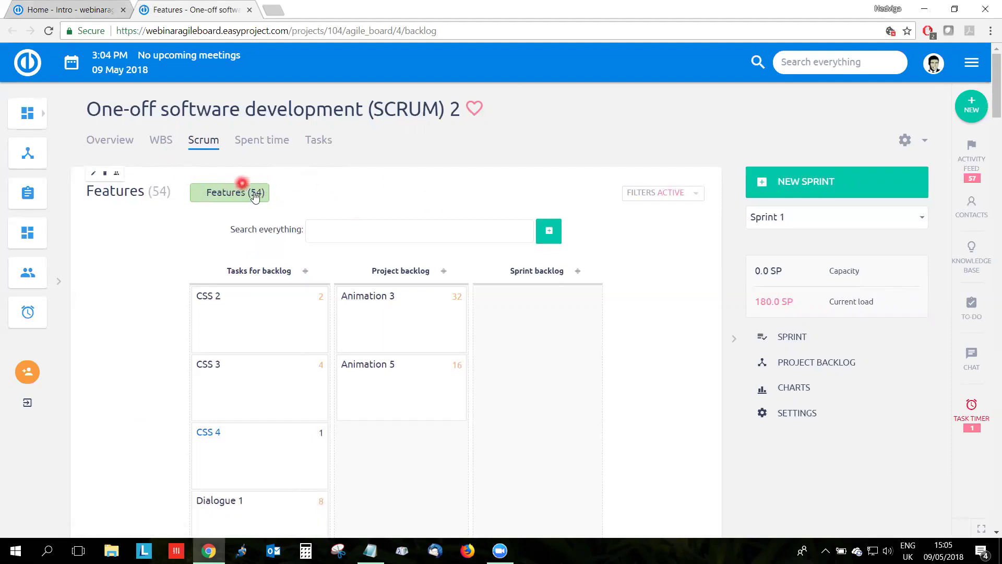
{"action": "left_click", "coordinate": [706, 201]}
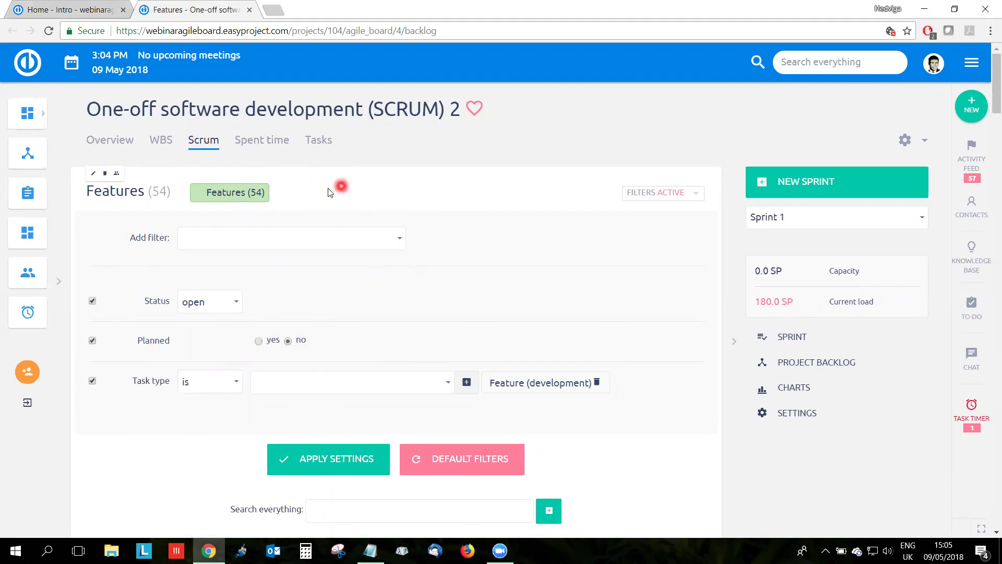
{"action": "left_click", "coordinate": [687, 194]}
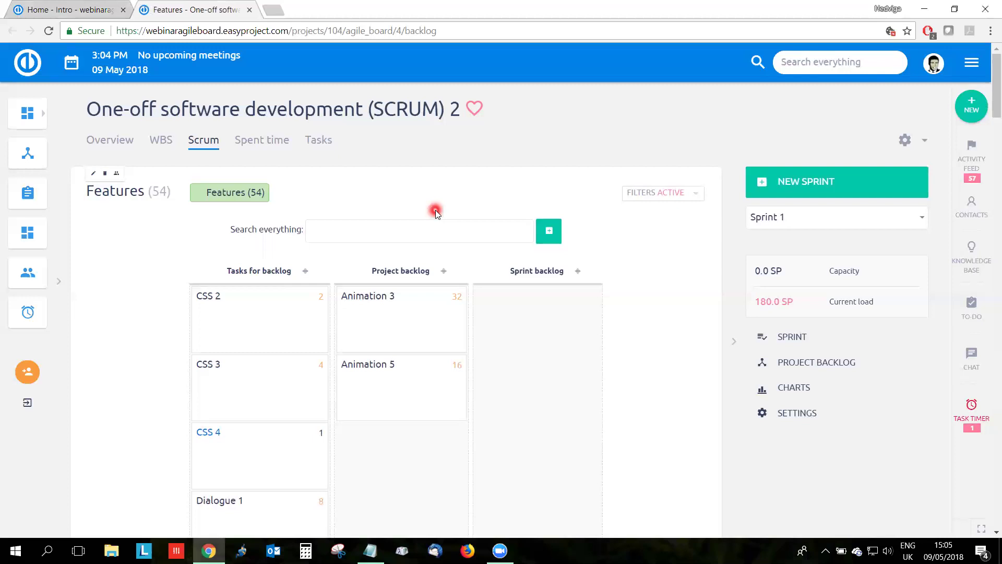
Move CSS 2, CSS 4, Dialogue 2 and Dialogue 1 from Tasks for backlog to Project backlog
{"action": "scroll", "coordinate": [103, 426], "scroll_direction": "down", "scroll_amount": 1}
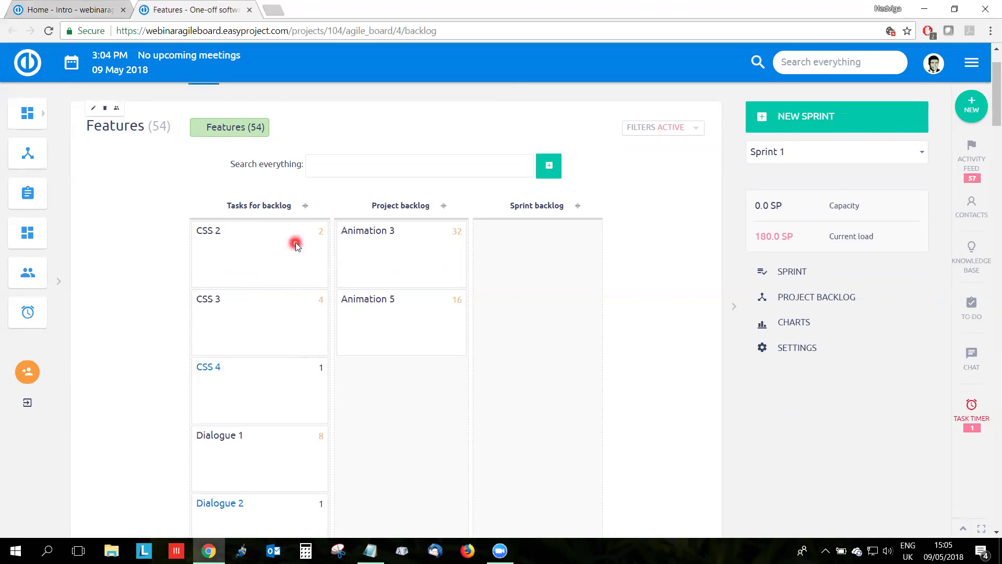
{"action": "left_click_drag", "start_coordinate": [262, 248], "coordinate": [380, 376]}
{"action": "left_click_drag", "start_coordinate": [246, 330], "coordinate": [273, 452]}
{"action": "left_click_drag", "start_coordinate": [284, 343], "coordinate": [391, 434]}
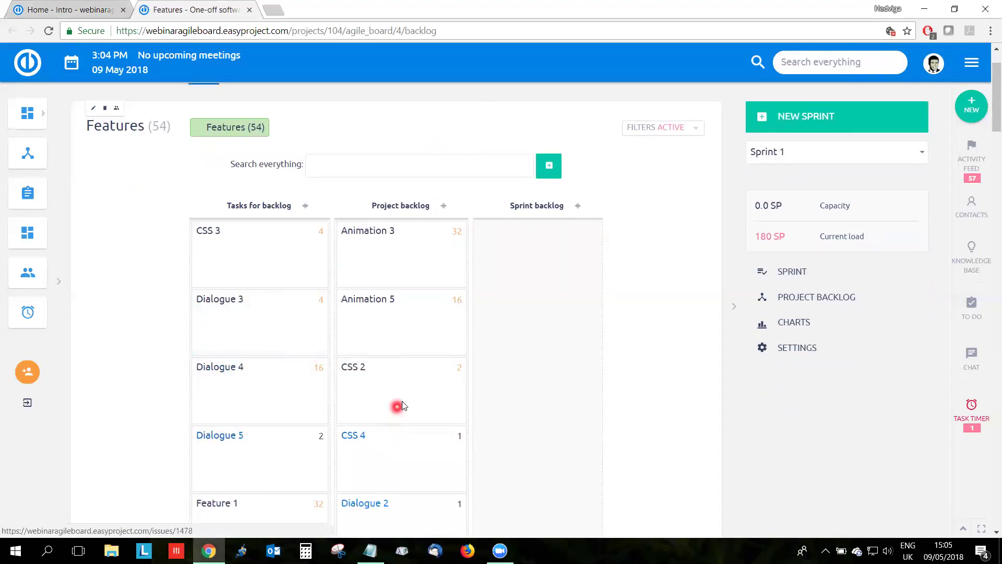
Move Animation 3, CSS 2 and Animation 5 from Project backlog to Sprint backlog
{"action": "scroll", "coordinate": [407, 396], "scroll_direction": "down", "scroll_amount": 1}
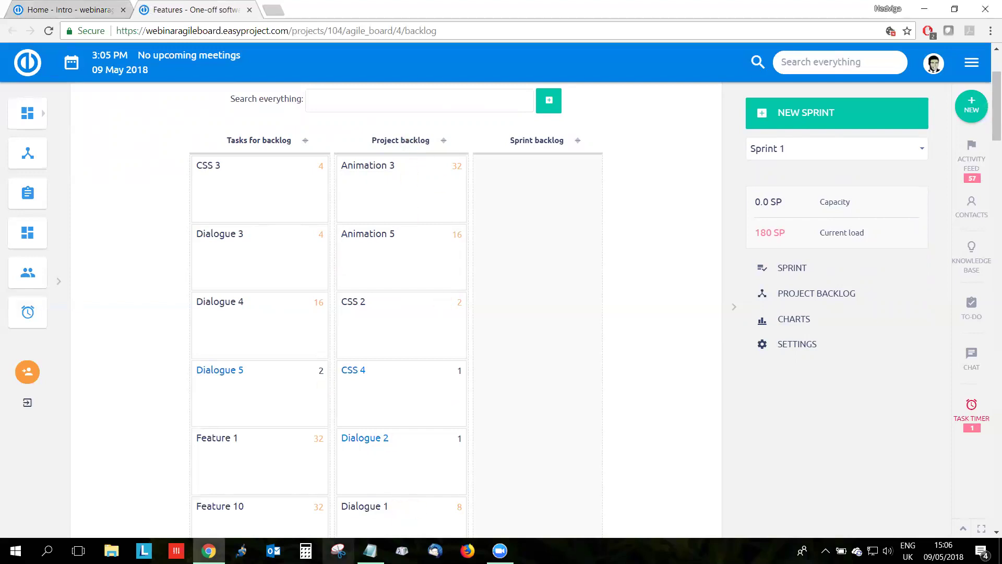
{"action": "scroll", "coordinate": [352, 446], "scroll_direction": "down", "scroll_amount": 1}
{"action": "scroll", "coordinate": [373, 481], "scroll_direction": "up", "scroll_amount": 3}
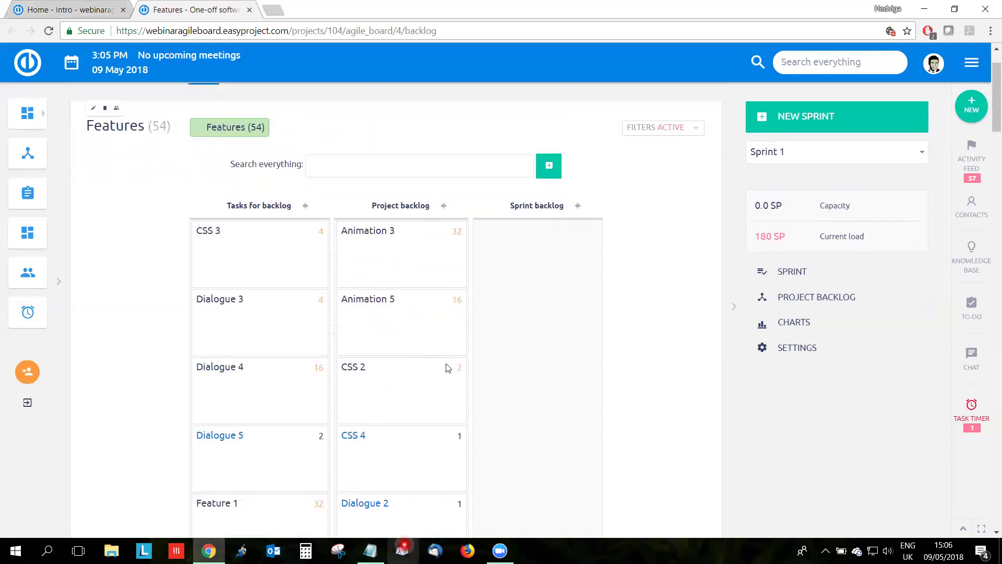
{"action": "left_click_drag", "start_coordinate": [405, 261], "coordinate": [523, 283]}
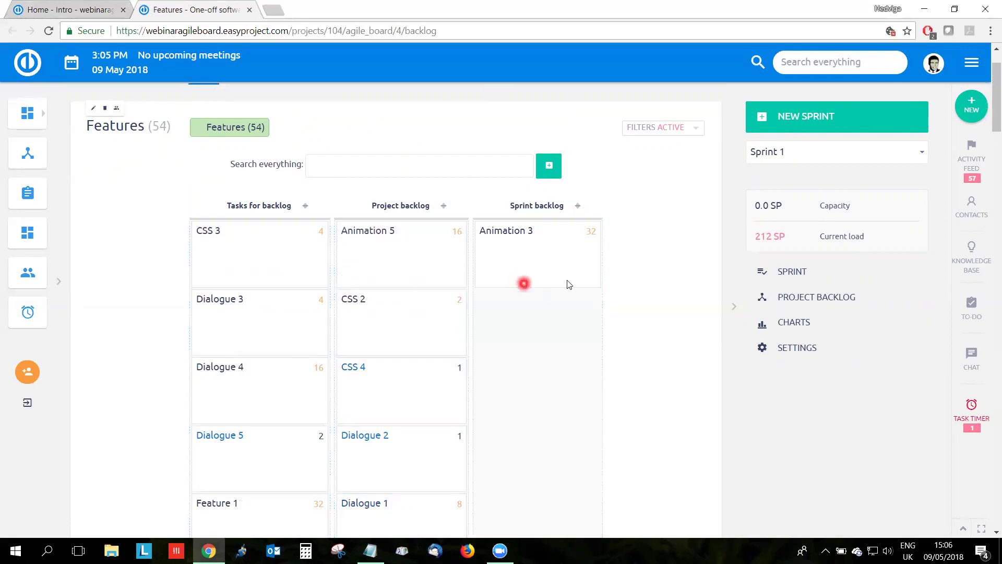
{"action": "left_click_drag", "start_coordinate": [431, 337], "coordinate": [510, 377]}
{"action": "left_click_drag", "start_coordinate": [410, 261], "coordinate": [496, 389]}
Look through the tasks and story points in the three backlog columns and the task search above them
{"action": "scroll", "coordinate": [533, 504], "scroll_direction": "down", "scroll_amount": 1}
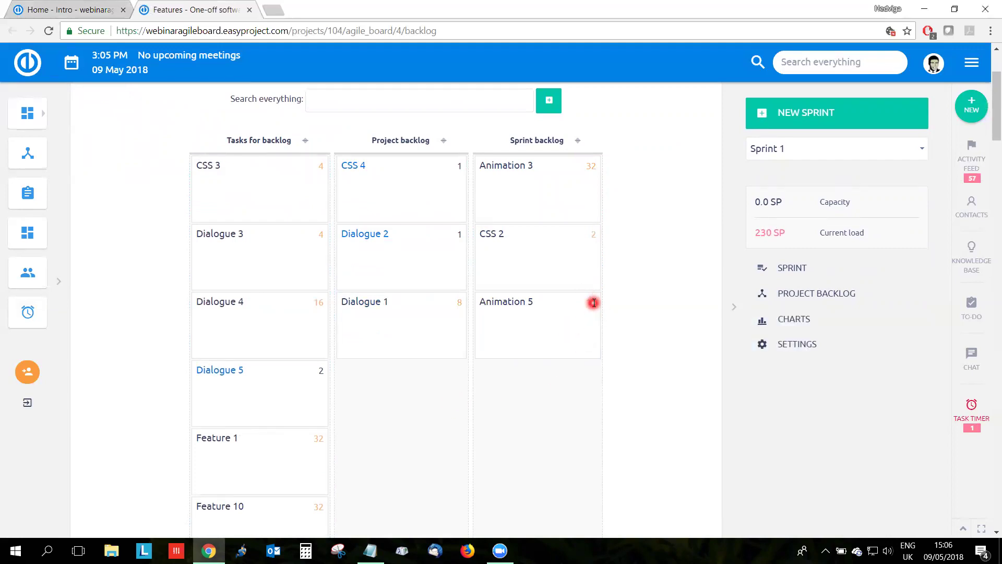
{"action": "mouse_move", "coordinate": [568, 338]}
{"action": "scroll", "coordinate": [523, 470], "scroll_direction": "down", "scroll_amount": 3}
{"action": "scroll", "coordinate": [199, 385], "scroll_direction": "down", "scroll_amount": 6}
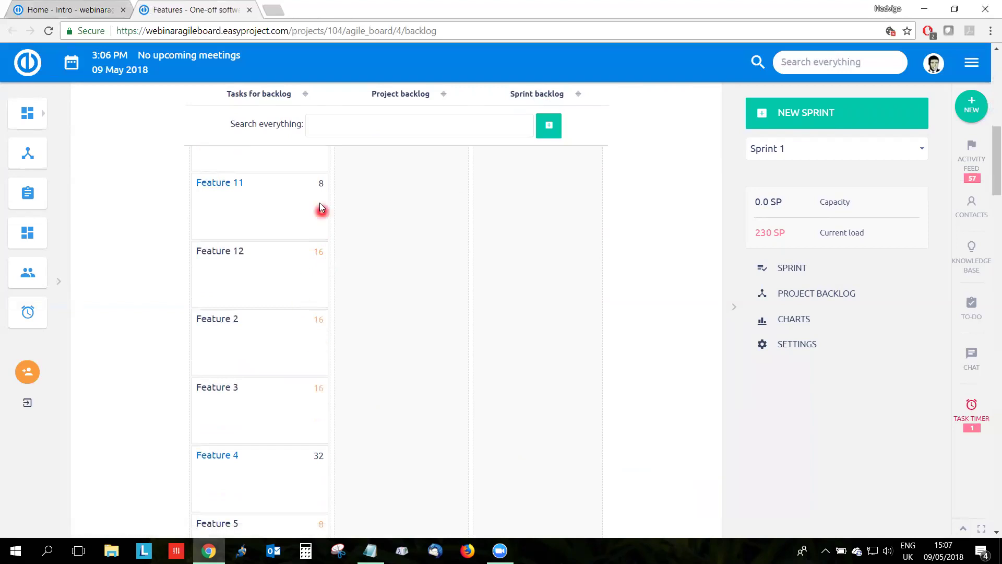
{"action": "scroll", "coordinate": [451, 418], "scroll_direction": "up", "scroll_amount": 10}
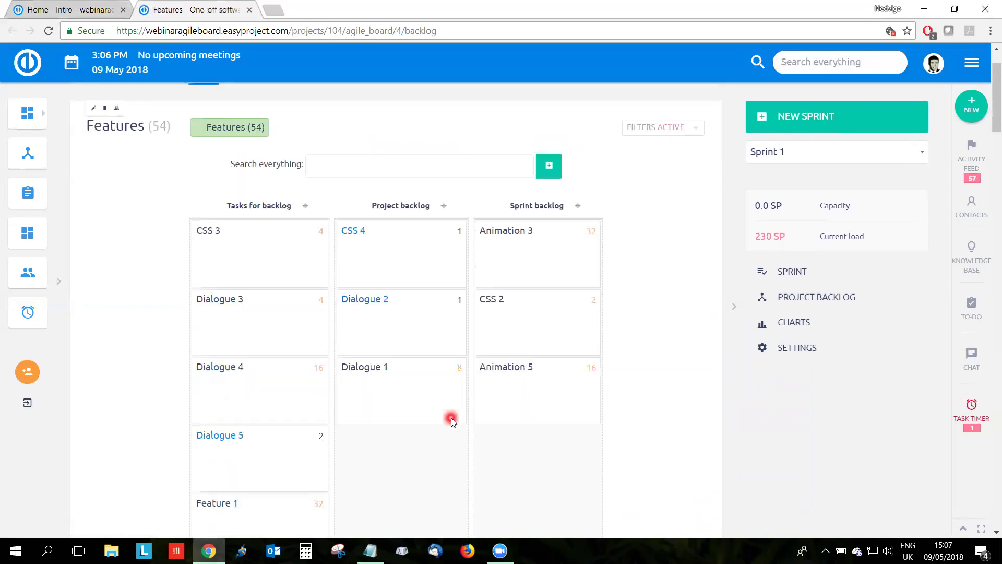
{"action": "scroll", "coordinate": [522, 473], "scroll_direction": "down", "scroll_amount": 1}
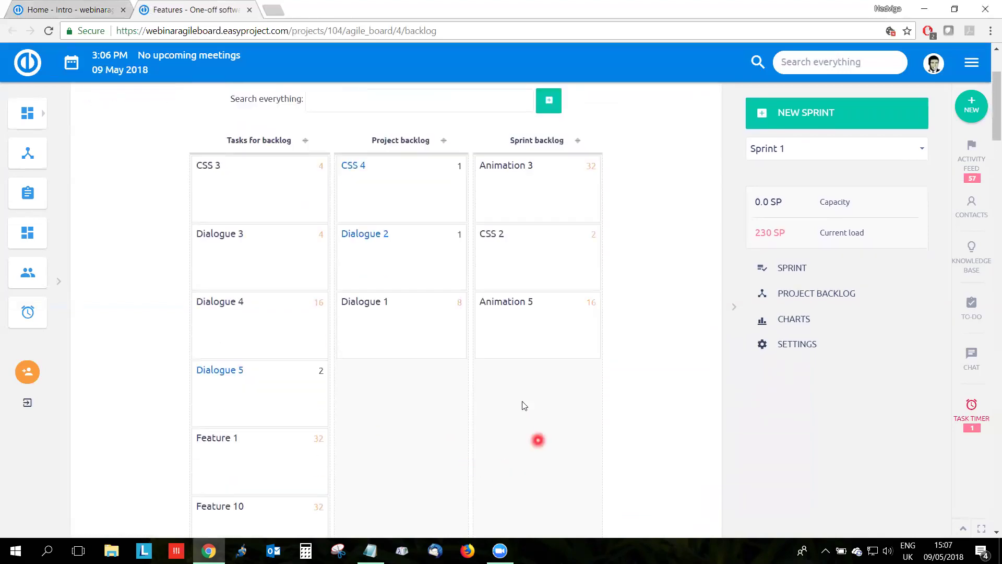
{"action": "scroll", "coordinate": [517, 475], "scroll_direction": "down", "scroll_amount": 1}
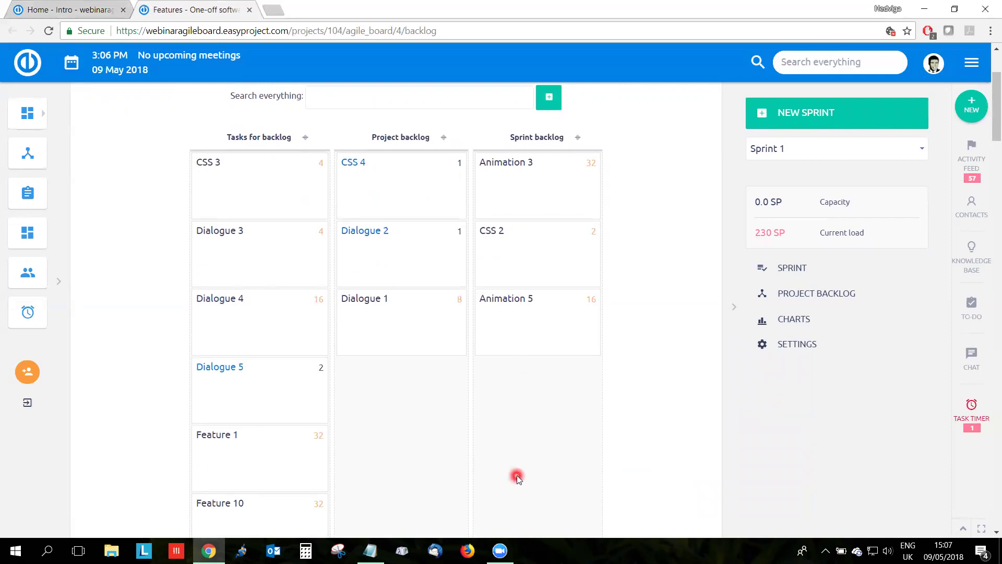
{"action": "scroll", "coordinate": [517, 476], "scroll_direction": "down", "scroll_amount": 1}
{"action": "scroll", "coordinate": [517, 477], "scroll_direction": "up", "scroll_amount": 3}
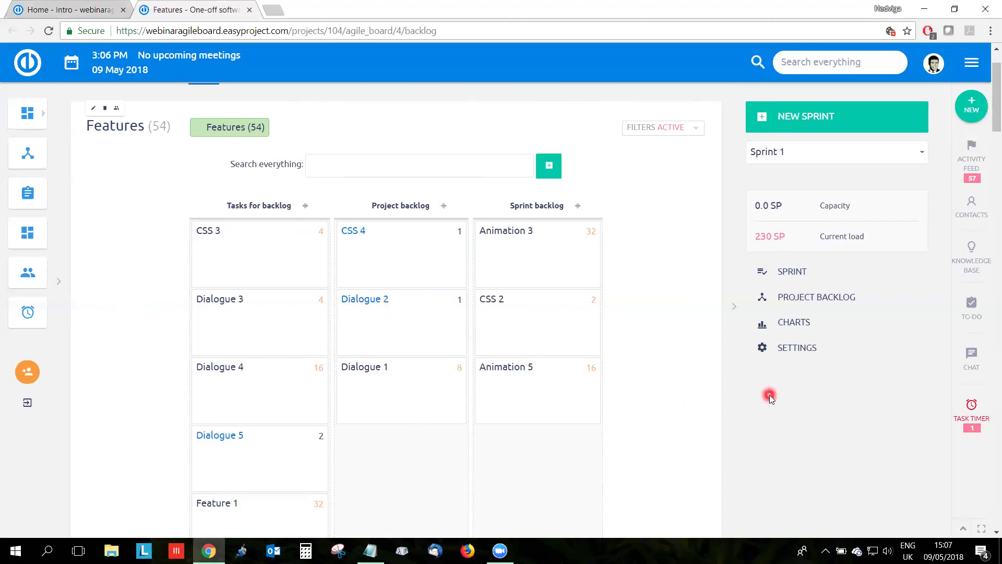
{"action": "scroll", "coordinate": [611, 277], "scroll_direction": "down", "scroll_amount": 1}
{"action": "scroll", "coordinate": [611, 358], "scroll_direction": "up", "scroll_amount": 3}
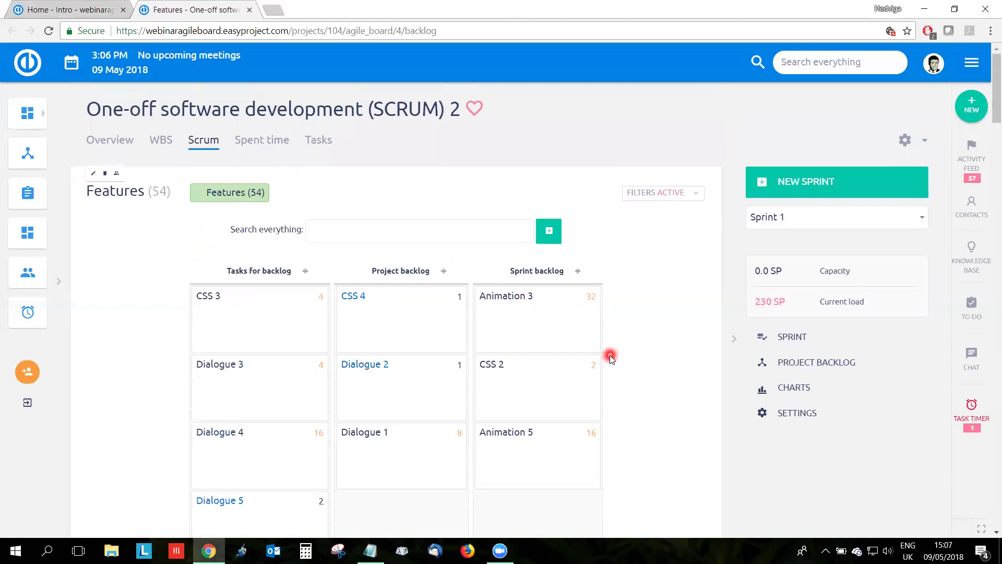
{"action": "left_click", "coordinate": [447, 231]}
{"action": "scroll", "coordinate": [657, 352], "scroll_direction": "down", "scroll_amount": 2}
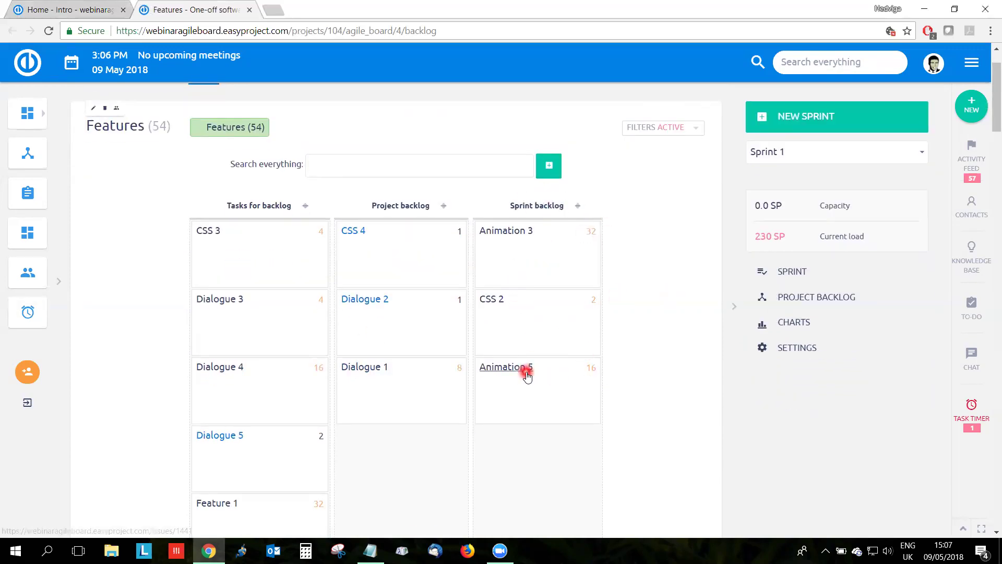
{"action": "mouse_move", "coordinate": [527, 376]}
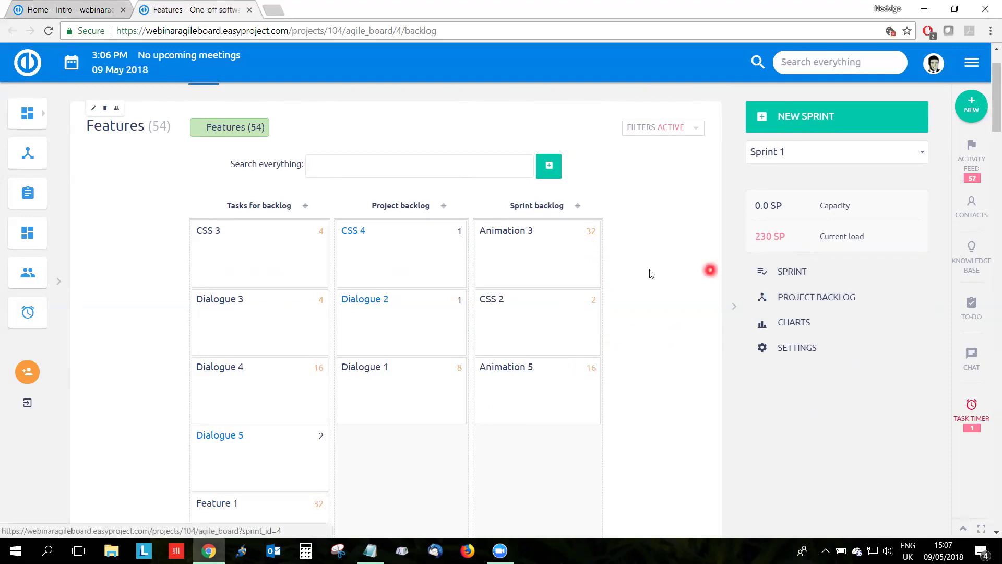
Open the Sprint 1 board and show the goal for this sprint
{"action": "scroll", "coordinate": [650, 272], "scroll_direction": "up", "scroll_amount": 2}
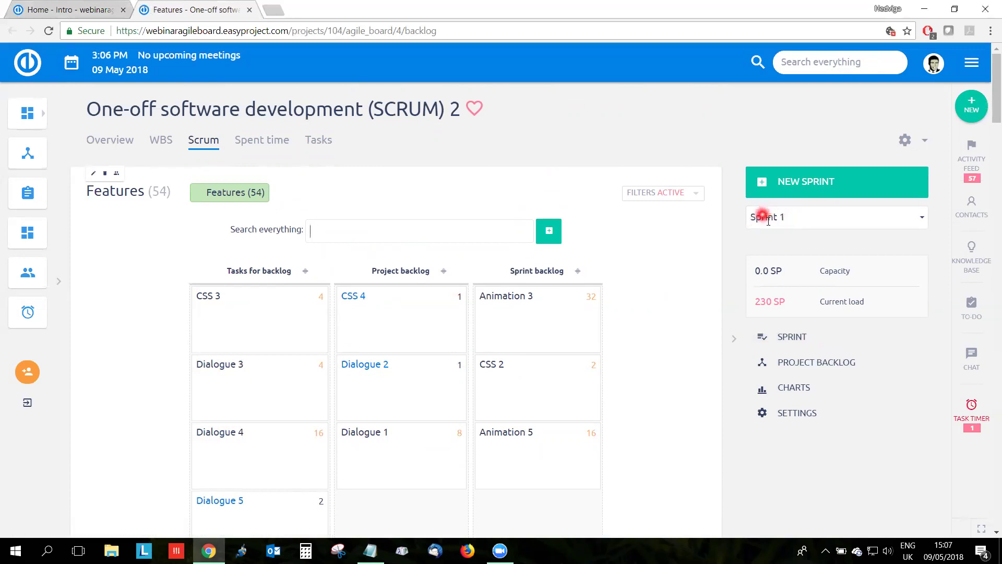
{"action": "left_click", "coordinate": [918, 220]}
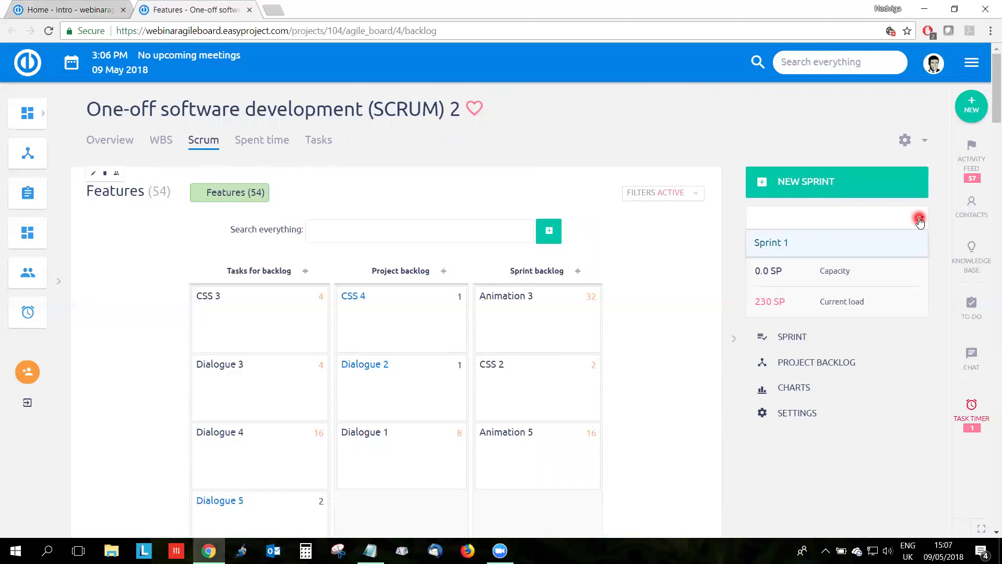
{"action": "left_click", "coordinate": [867, 242]}
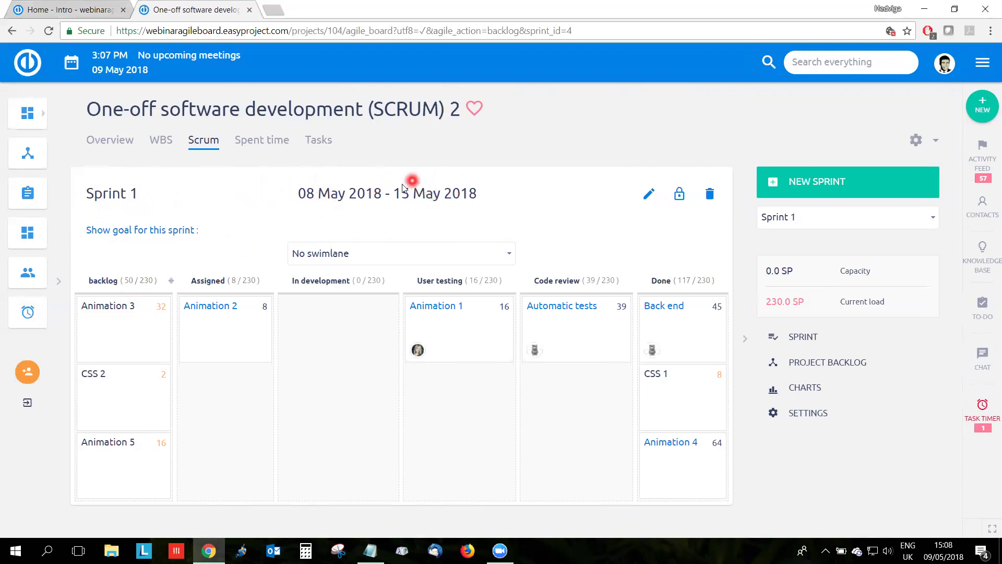
{"action": "left_click", "coordinate": [139, 230]}
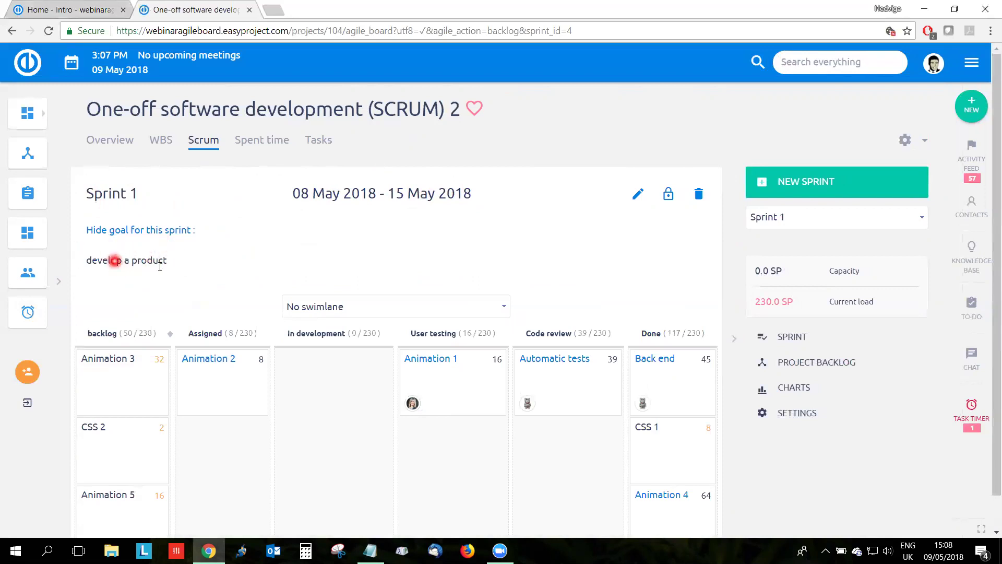
Move Animation 3, CSS 2 and Animation 5 from the sprint's backlog to Assigned, placing Animation 5 at the top of the column
{"action": "scroll", "coordinate": [500, 251], "scroll_direction": "down", "scroll_amount": 1}
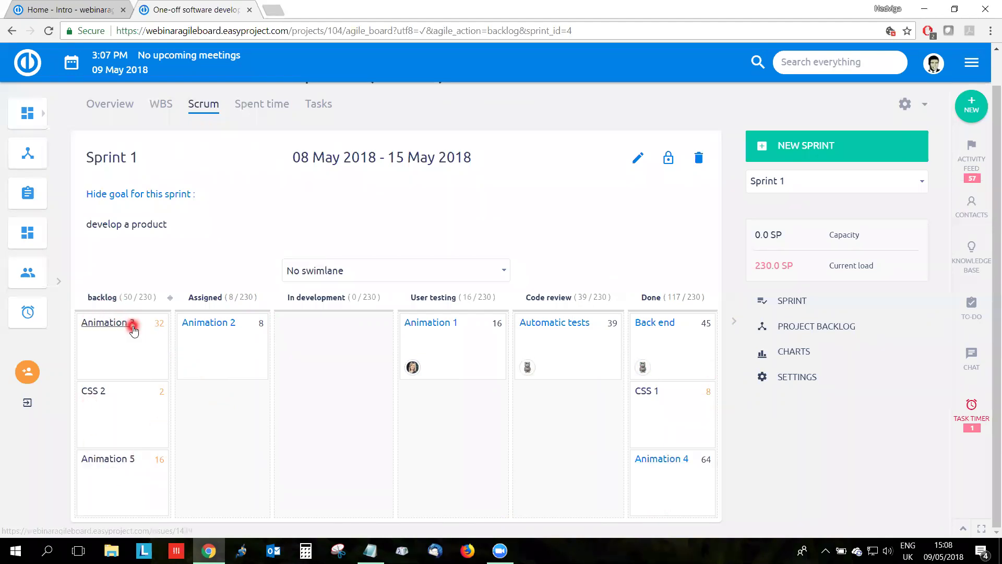
{"action": "mouse_move", "coordinate": [120, 343]}
{"action": "left_click_drag", "start_coordinate": [120, 343], "coordinate": [199, 410]}
{"action": "left_click_drag", "start_coordinate": [134, 347], "coordinate": [209, 348]}
{"action": "scroll", "coordinate": [360, 462], "scroll_direction": "down", "scroll_amount": 2}
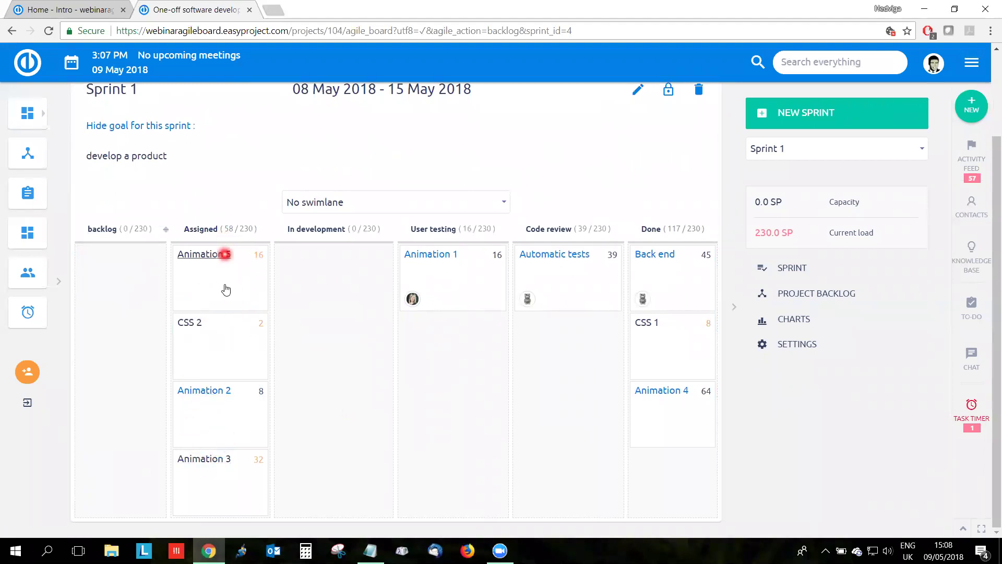
{"action": "left_click_drag", "start_coordinate": [223, 425], "coordinate": [221, 290]}
Advance Animation 2 from Assigned to In development and on to User testing
{"action": "scroll", "coordinate": [231, 458], "scroll_direction": "down", "scroll_amount": 1}
{"action": "left_click_drag", "start_coordinate": [209, 432], "coordinate": [322, 349]}
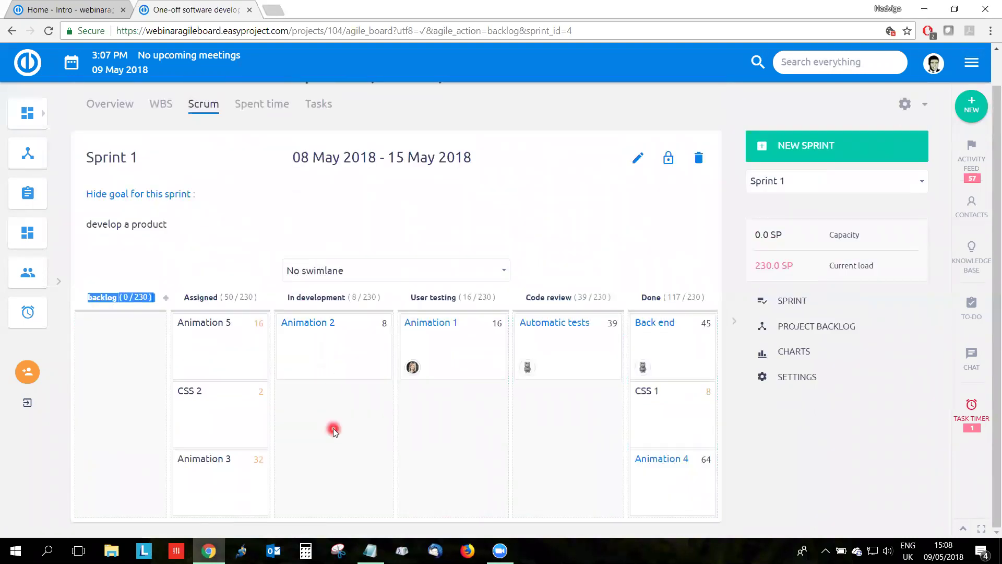
{"action": "left_click", "coordinate": [310, 228]}
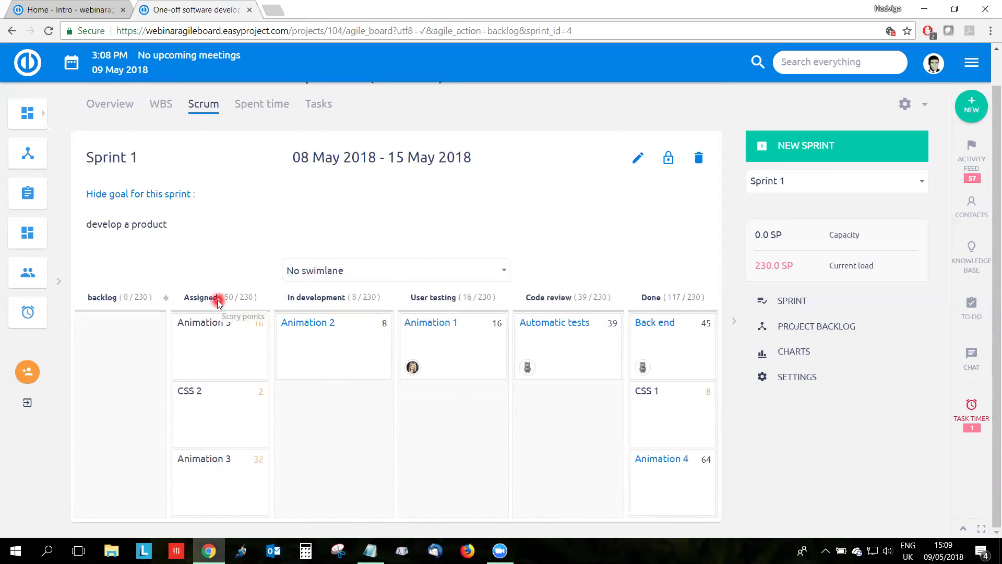
{"action": "mouse_move", "coordinate": [356, 336]}
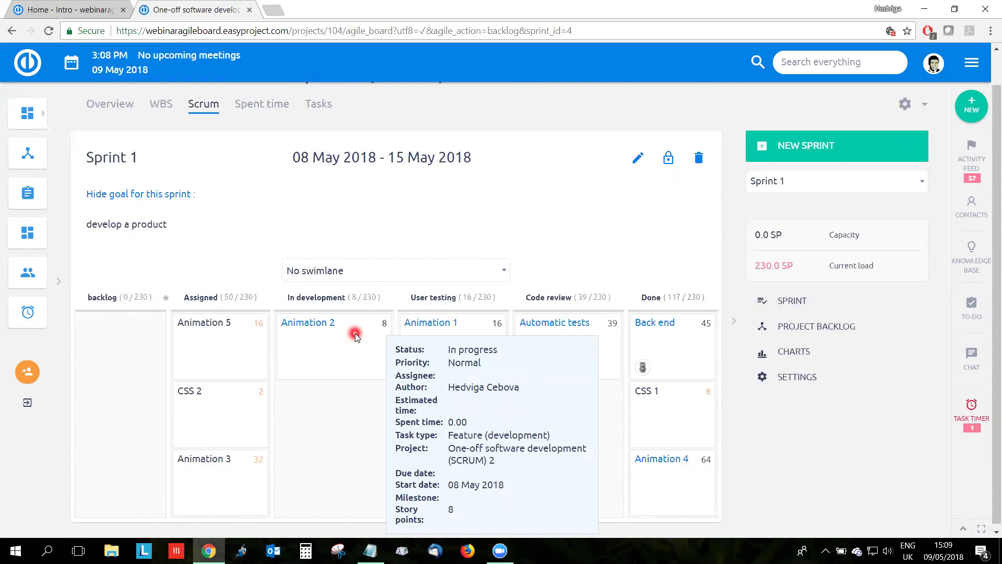
{"action": "left_click_drag", "start_coordinate": [346, 375], "coordinate": [426, 430]}
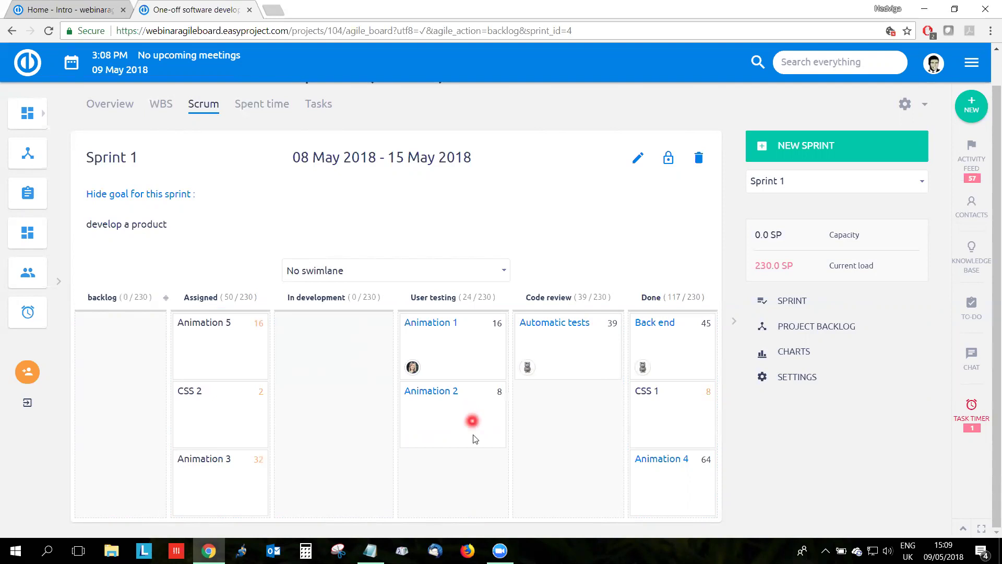
{"action": "mouse_move", "coordinate": [460, 420]}
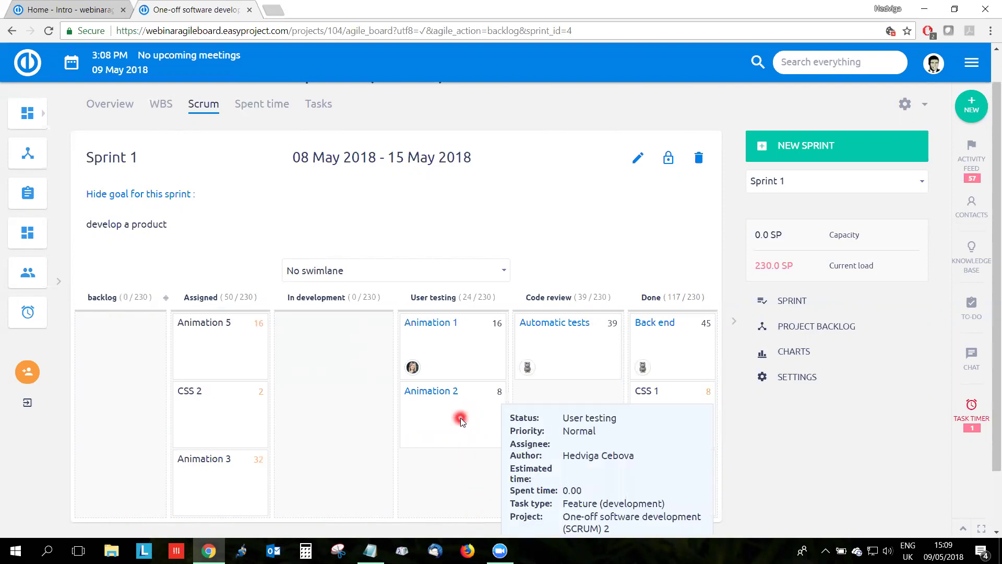
Move Animation 2 from User testing to Code review, and Automatic tests from Code review to Done
{"action": "left_click_drag", "start_coordinate": [461, 417], "coordinate": [609, 425]}
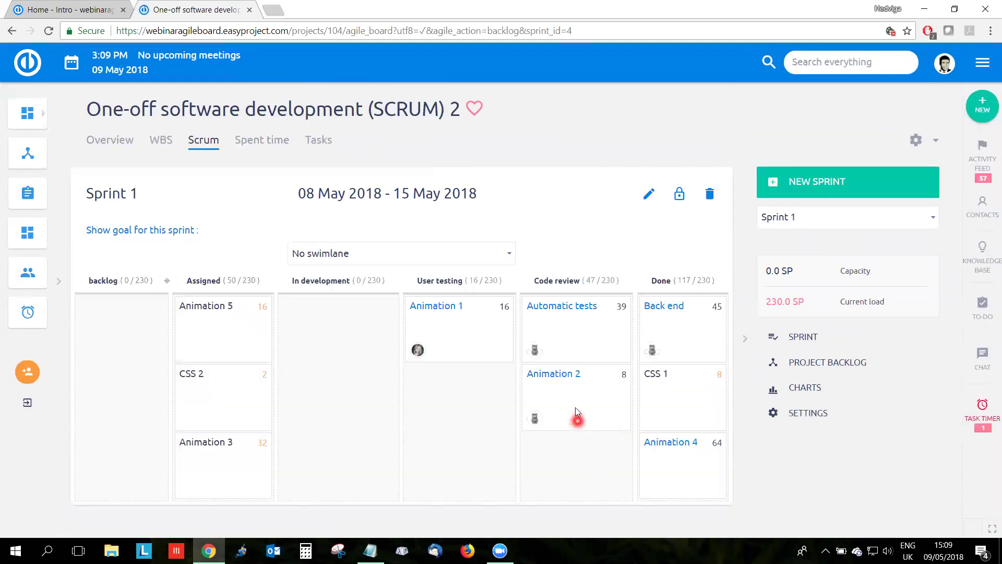
{"action": "mouse_move", "coordinate": [577, 395]}
{"action": "left_click_drag", "start_coordinate": [601, 329], "coordinate": [661, 384]}
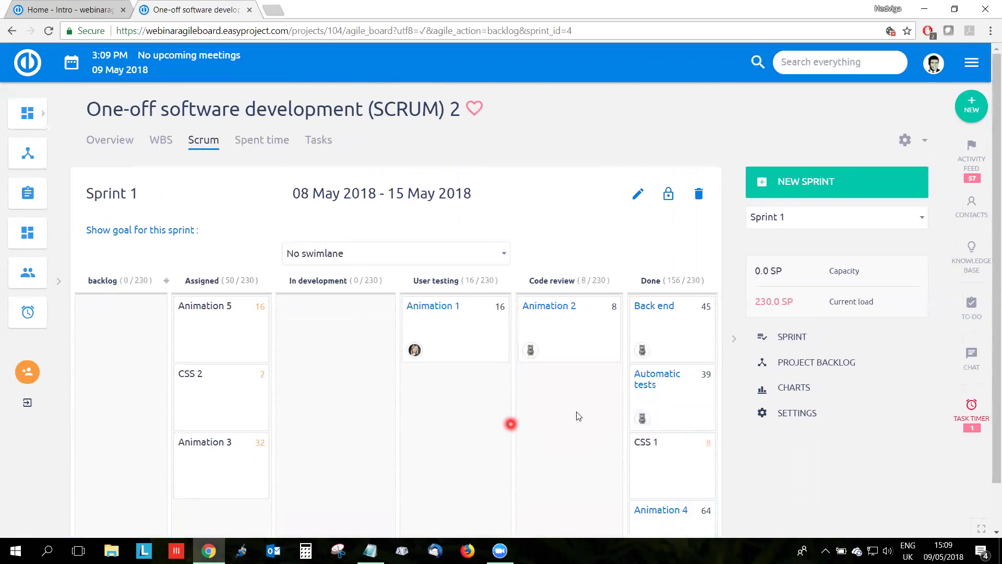
{"action": "mouse_move", "coordinate": [641, 308]}
{"action": "scroll", "coordinate": [256, 222], "scroll_direction": "down", "scroll_amount": 1}
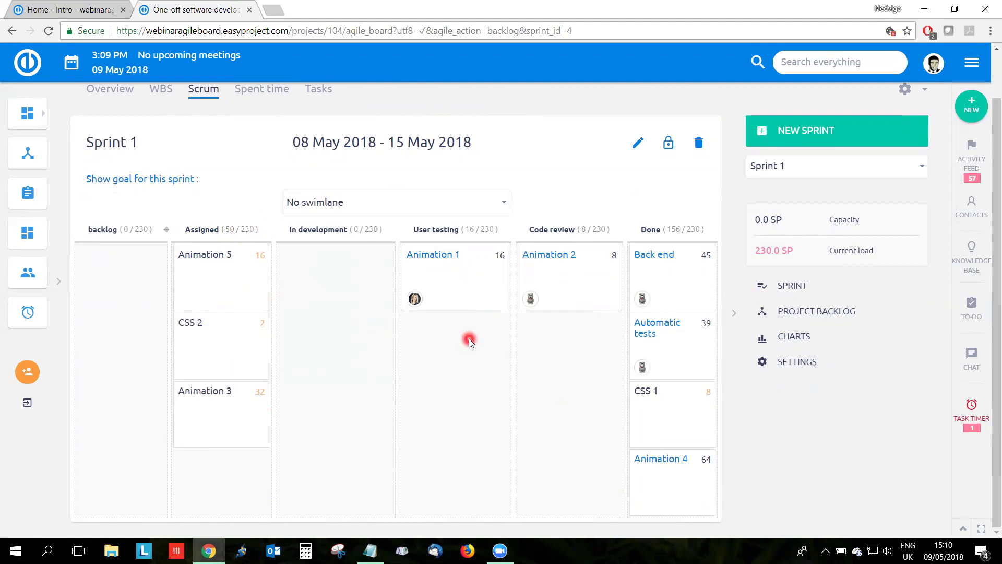
Open the Animation 1 task in a separate browser tab and change its status to Supervisor review
{"action": "middle_click", "coordinate": [432, 259]}
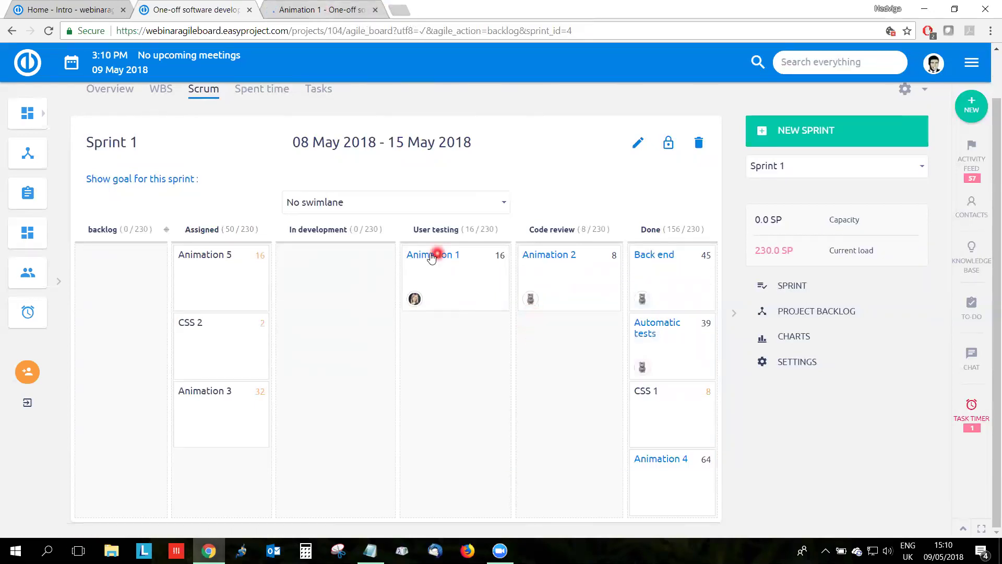
{"action": "left_click", "coordinate": [316, 11]}
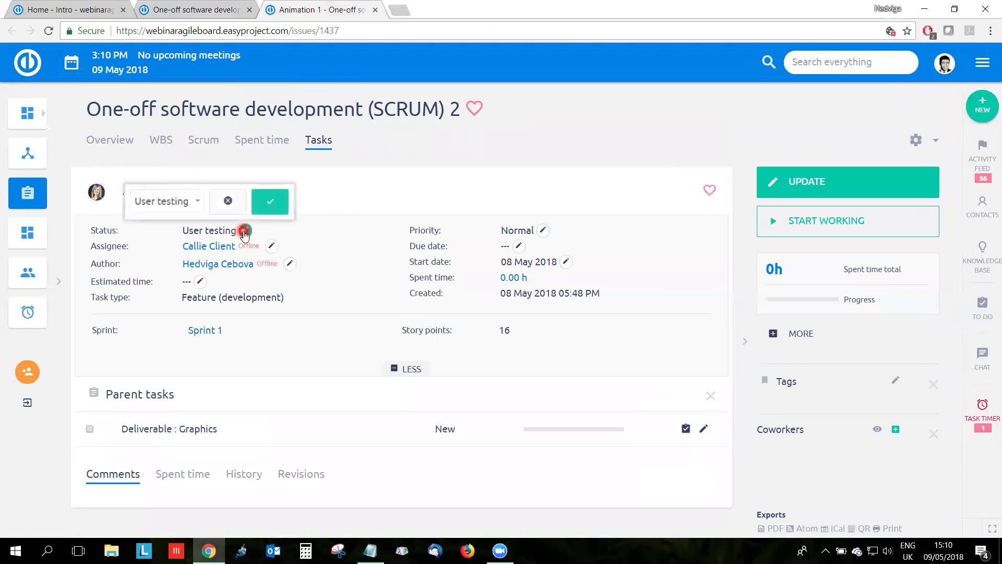
{"action": "left_click", "coordinate": [187, 208]}
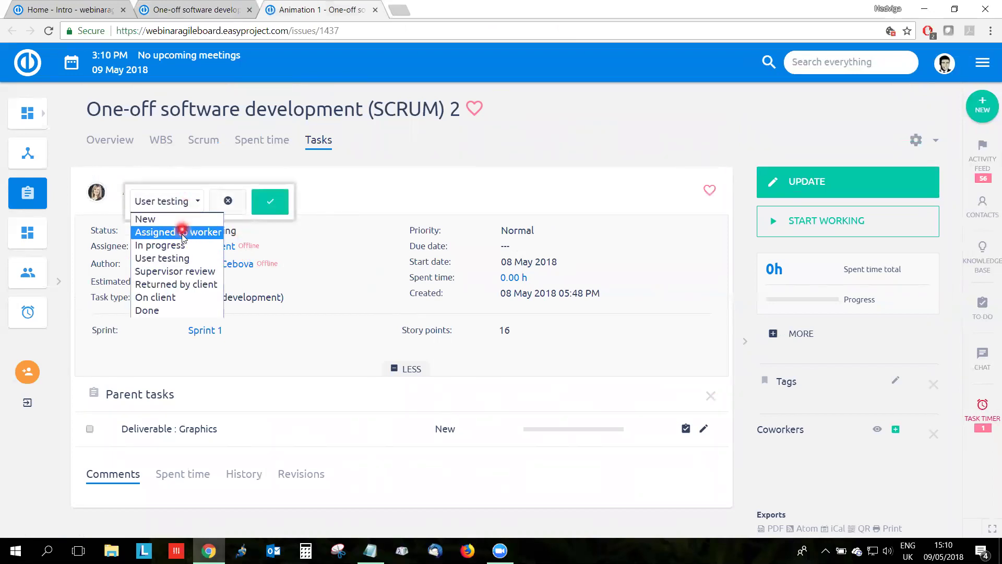
{"action": "left_click", "coordinate": [193, 272]}
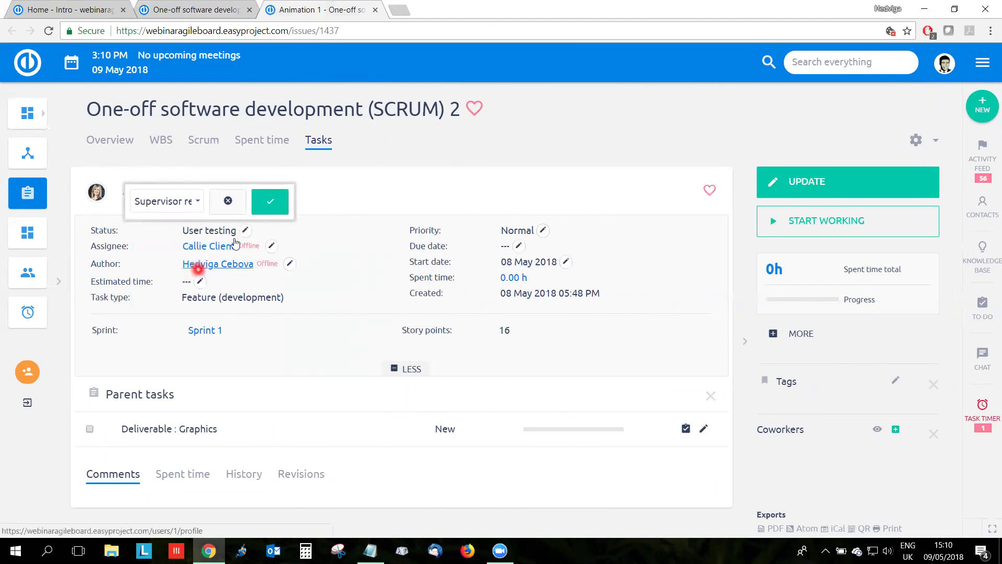
{"action": "left_click", "coordinate": [260, 199]}
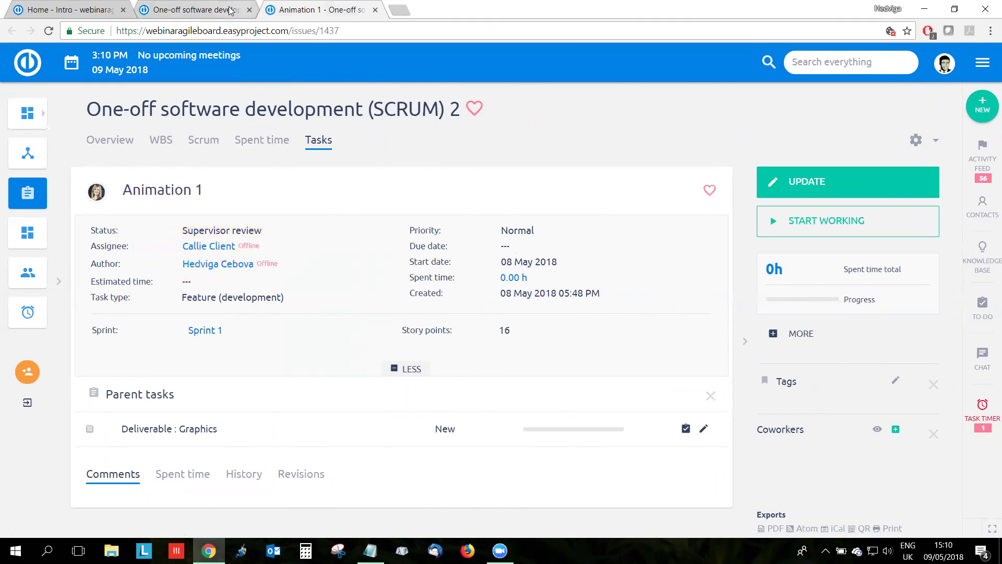
Return to the Sprint 1 board, reload it, and move Animation 5 to In development and Animation 3 to User testing
{"action": "left_click", "coordinate": [230, 10]}
{"action": "left_click", "coordinate": [49, 31]}
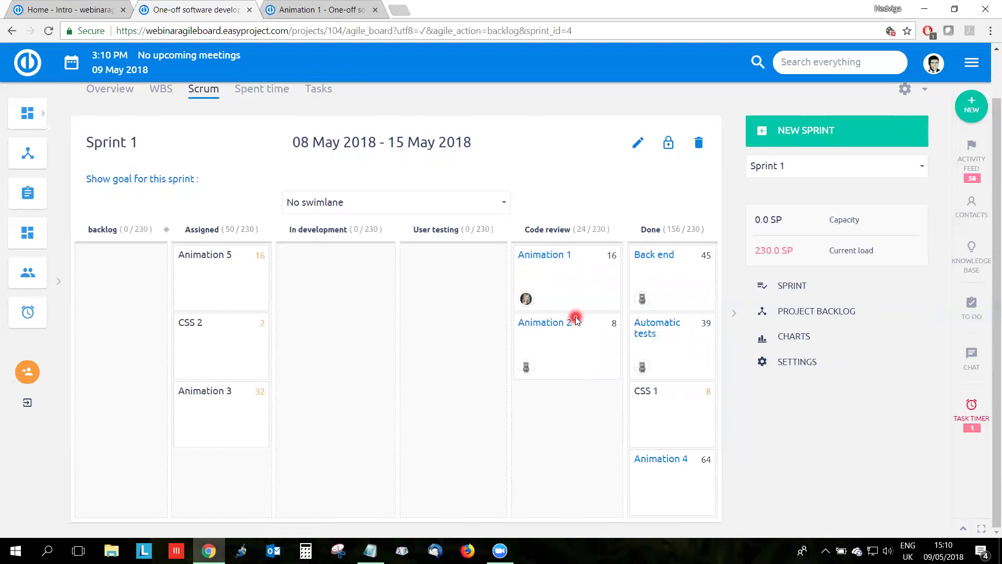
{"action": "left_click_drag", "start_coordinate": [239, 282], "coordinate": [308, 284]}
{"action": "left_click_drag", "start_coordinate": [263, 321], "coordinate": [453, 328]}
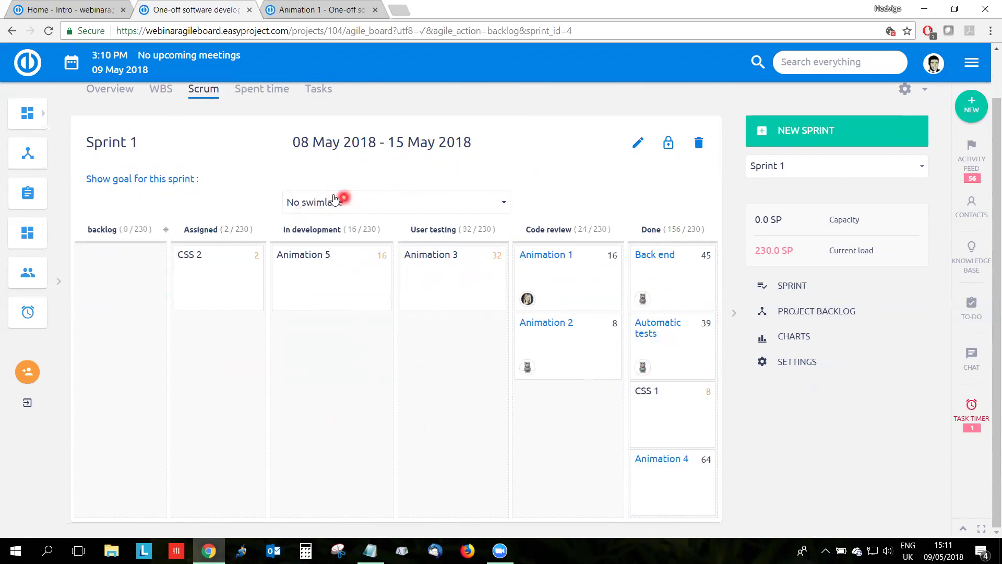
Split the board into Priority swimlanes and move Animation 3 and Animation 2 to the Urgent lane, keeping their status columns
{"action": "left_click", "coordinate": [388, 203]}
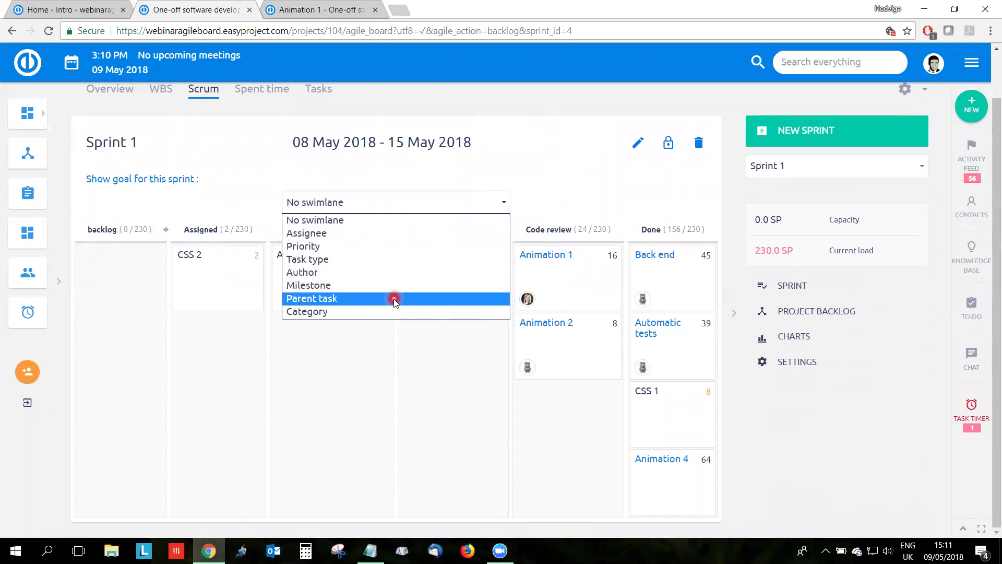
{"action": "left_click", "coordinate": [381, 247]}
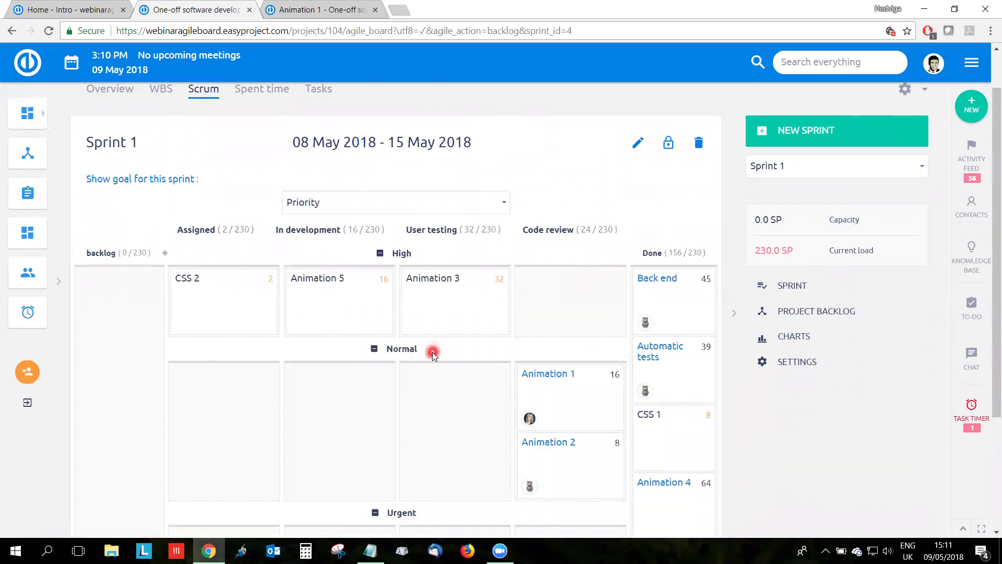
{"action": "scroll", "coordinate": [431, 352], "scroll_direction": "down", "scroll_amount": 3}
{"action": "left_click_drag", "start_coordinate": [431, 121], "coordinate": [437, 394]}
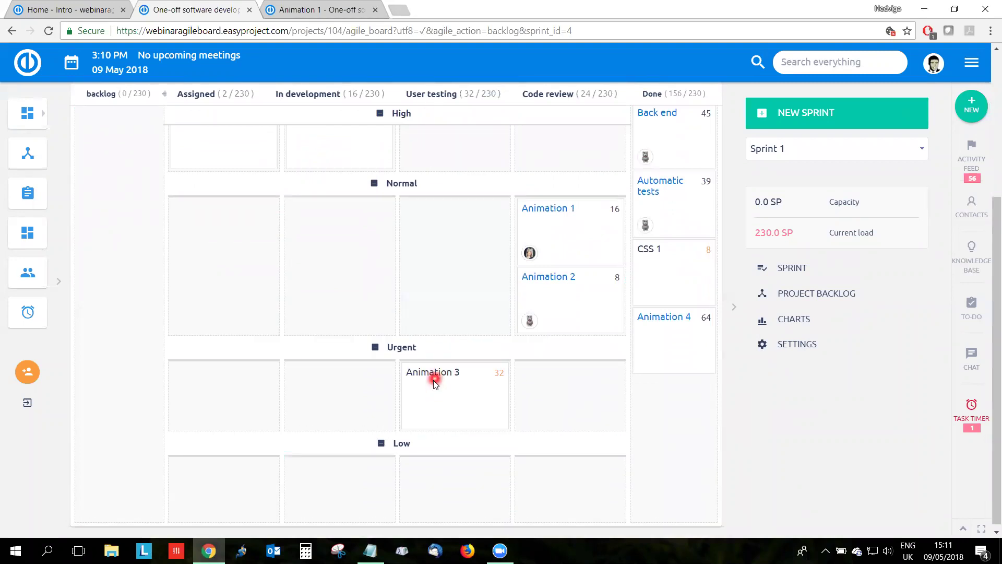
{"action": "left_click_drag", "start_coordinate": [569, 315], "coordinate": [572, 397]}
{"action": "scroll", "coordinate": [551, 473], "scroll_direction": "up", "scroll_amount": 2}
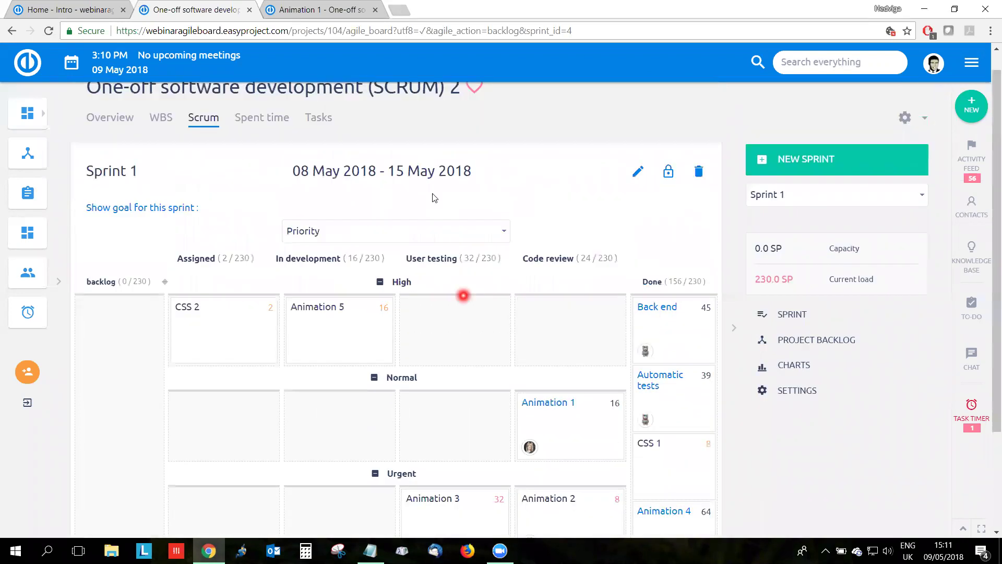
Switch the swimlanes to Assignee and move Animation 5 from Not assigned into the technical director's lane under In development
{"action": "left_click", "coordinate": [432, 229]}
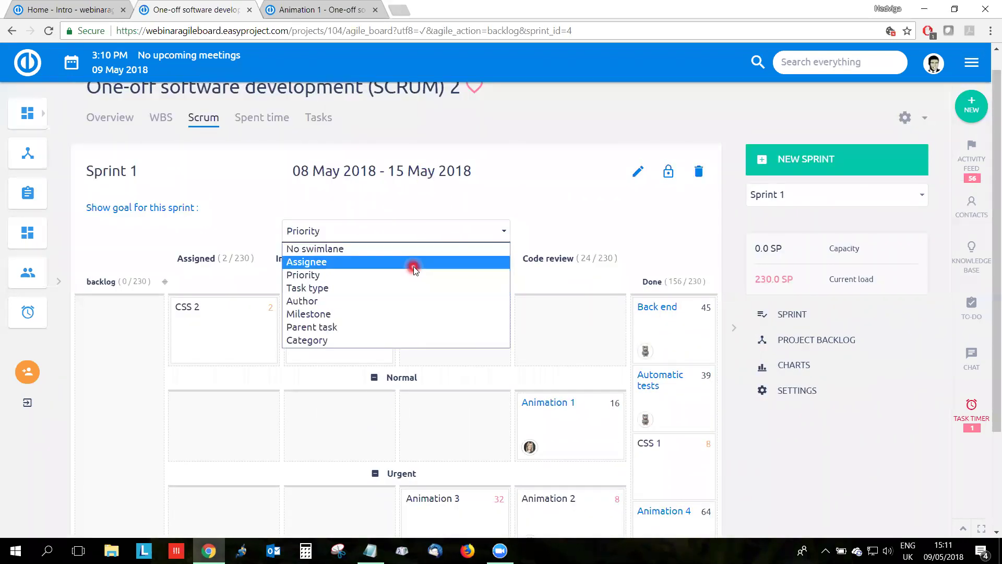
{"action": "left_click", "coordinate": [414, 263]}
{"action": "scroll", "coordinate": [477, 402], "scroll_direction": "down", "scroll_amount": 2}
{"action": "left_click_drag", "start_coordinate": [347, 391], "coordinate": [347, 291]}
{"action": "scroll", "coordinate": [554, 326], "scroll_direction": "up", "scroll_amount": 2}
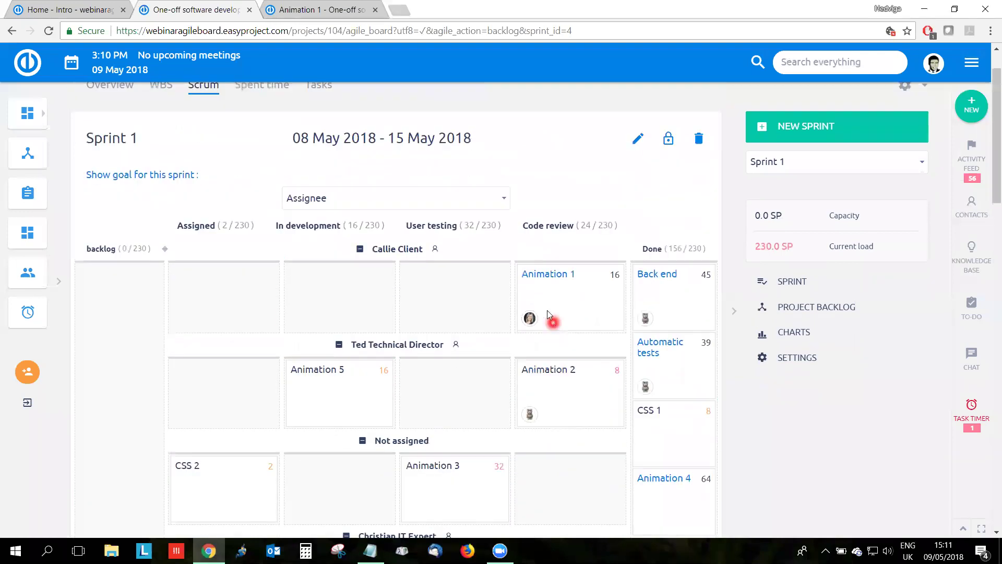
Set the board back to No swimlane and show the details of Animation 3
{"action": "left_click", "coordinate": [455, 233]}
{"action": "left_click", "coordinate": [447, 248]}
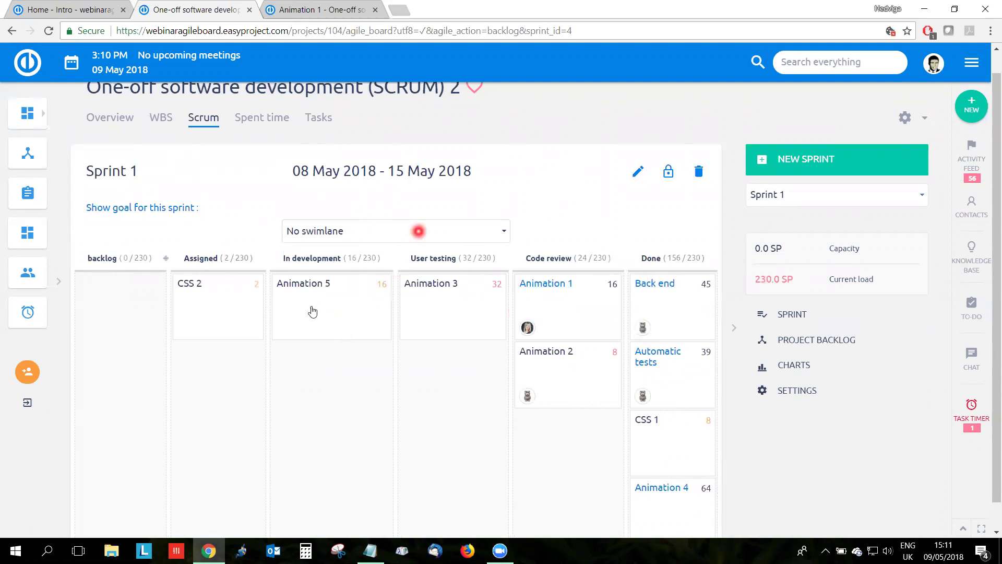
{"action": "mouse_move", "coordinate": [493, 332]}
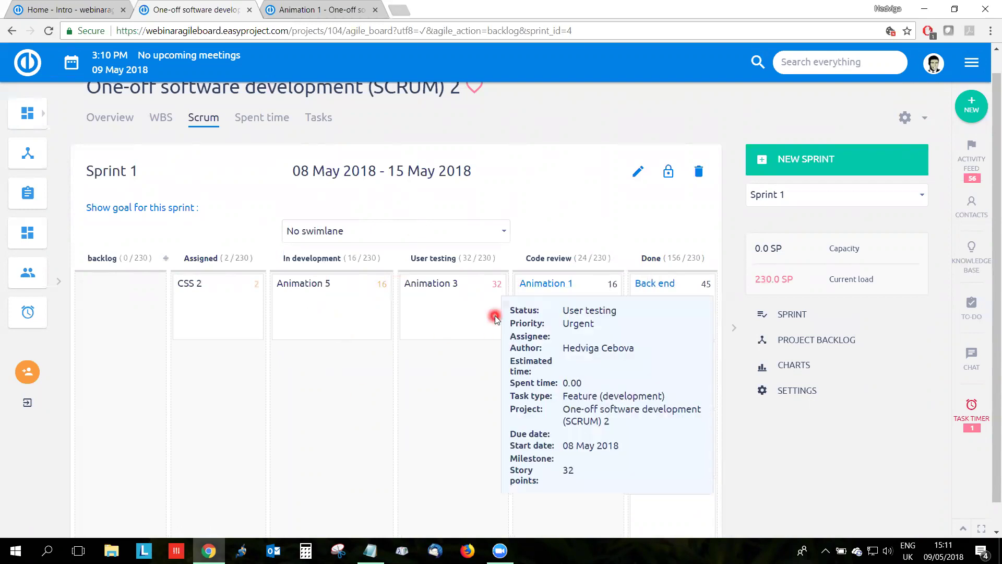
Open the Sprint 1 charts and examine the burndown lines for ideal work, real work and tasks remaining
{"action": "left_click", "coordinate": [793, 371]}
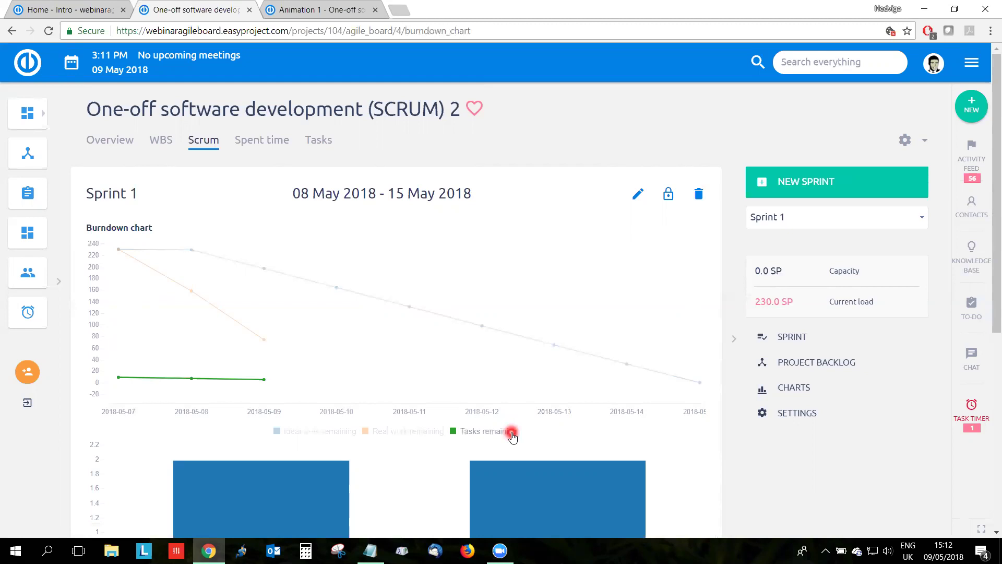
{"action": "mouse_move", "coordinate": [292, 390]}
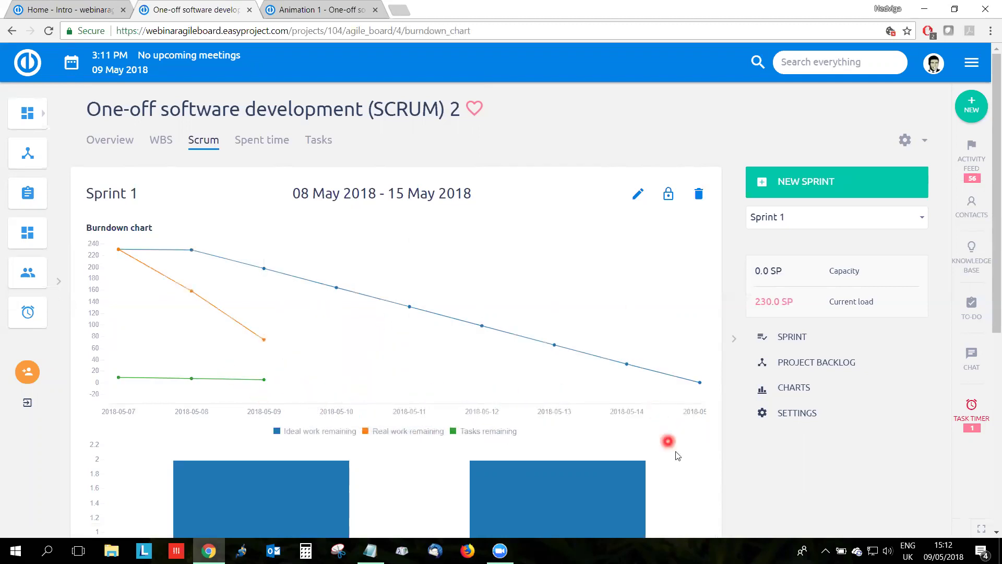
{"action": "scroll", "coordinate": [675, 453], "scroll_direction": "down", "scroll_amount": 1}
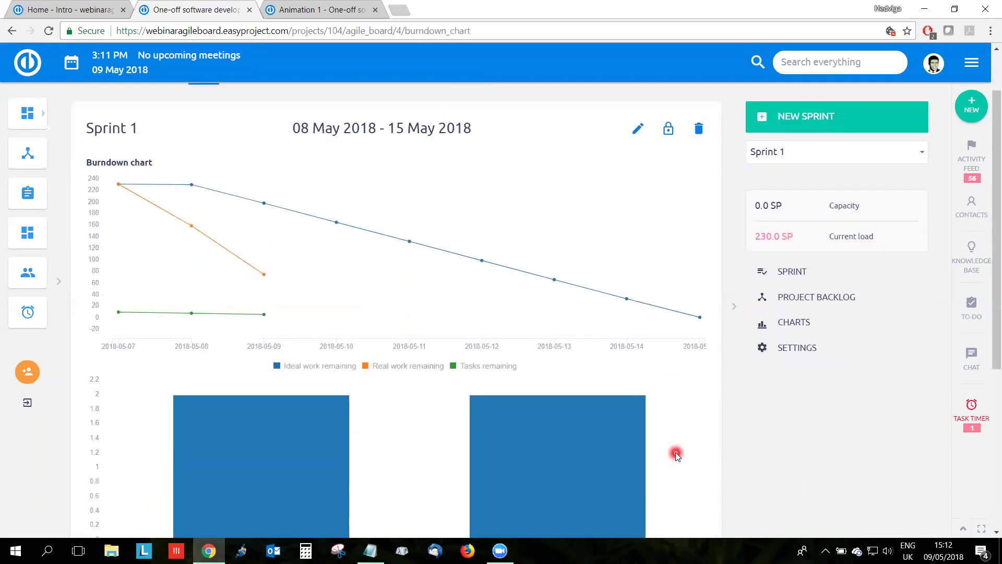
Examine the tasks completed on 2018-05-08 and 2018-05-09 in the bar chart below the burndown chart
{"action": "scroll", "coordinate": [764, 465], "scroll_direction": "down", "scroll_amount": 1}
{"action": "scroll", "coordinate": [766, 460], "scroll_direction": "down", "scroll_amount": 2}
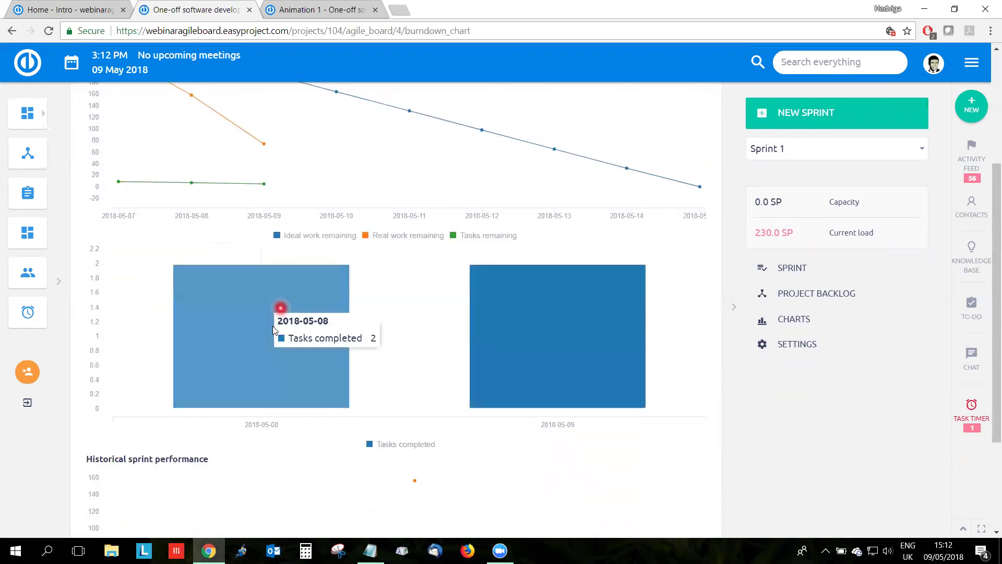
{"action": "mouse_move", "coordinate": [332, 320]}
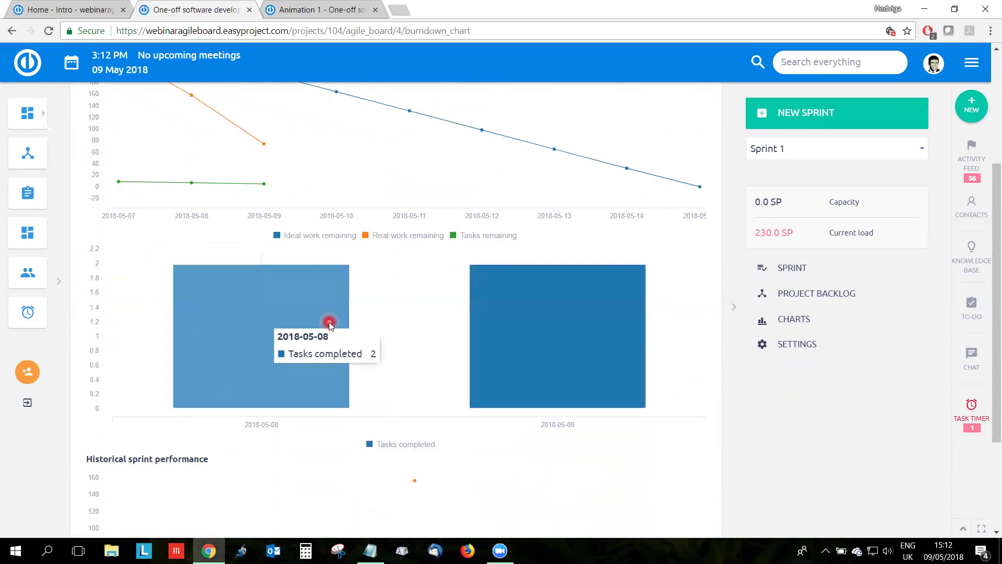
{"action": "mouse_move", "coordinate": [508, 339]}
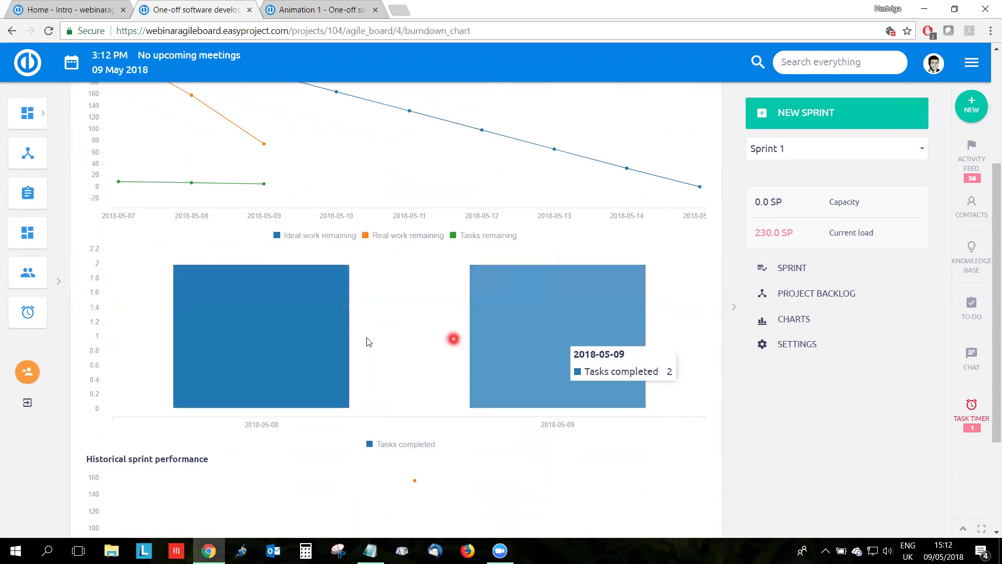
{"action": "mouse_move", "coordinate": [267, 352]}
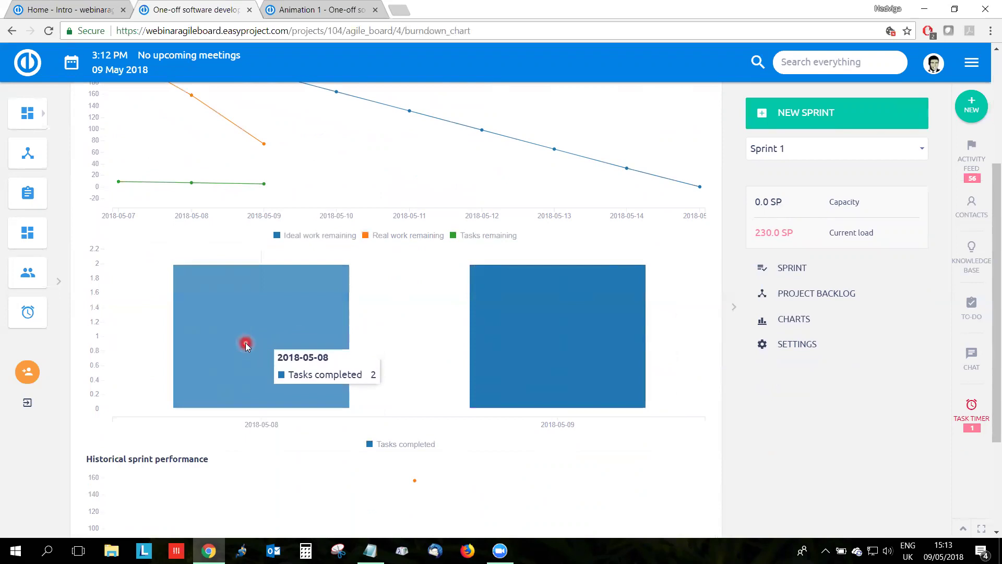
{"action": "mouse_move", "coordinate": [623, 339]}
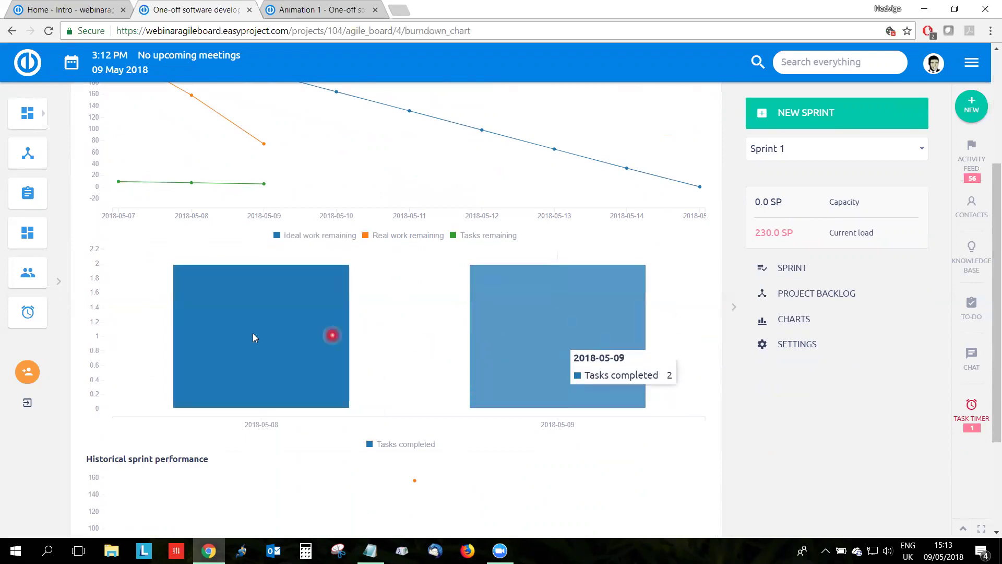
{"action": "mouse_move", "coordinate": [305, 344]}
{"action": "mouse_move", "coordinate": [550, 344]}
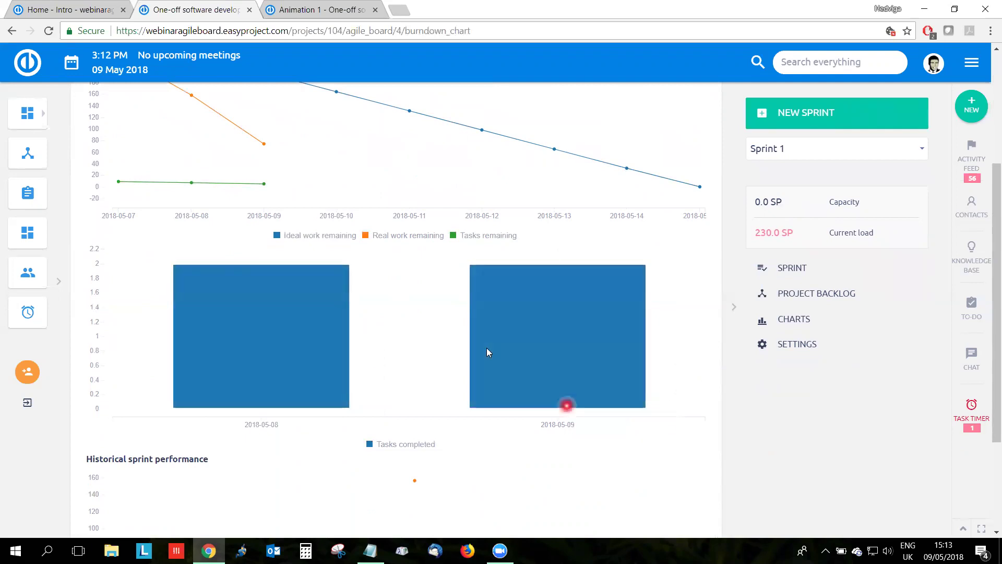
Examine the planned and real values for Sprint 1 in the Historical sprint performance chart
{"action": "scroll", "coordinate": [711, 420], "scroll_direction": "down", "scroll_amount": 1}
{"action": "scroll", "coordinate": [711, 420], "scroll_direction": "down", "scroll_amount": 2}
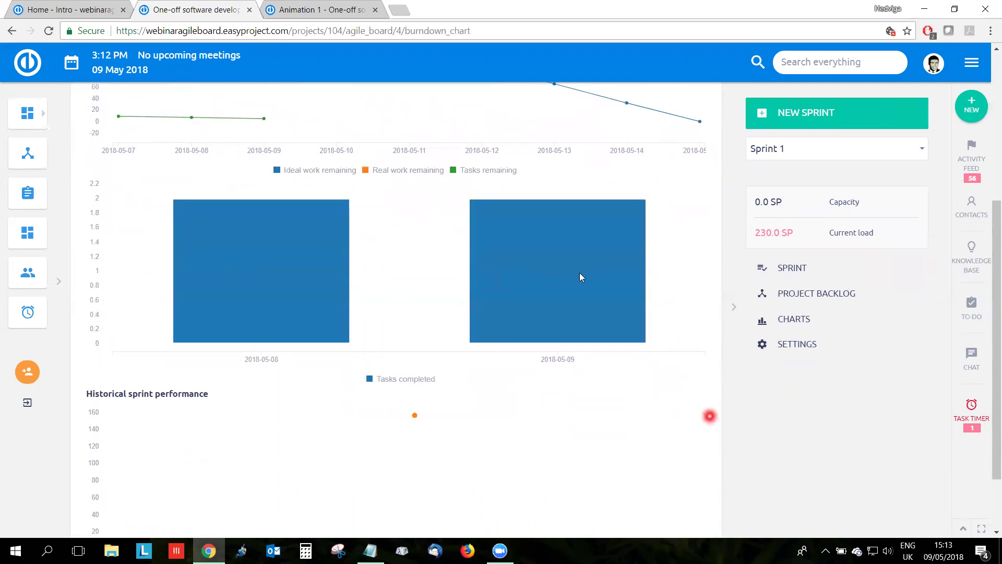
{"action": "mouse_move", "coordinate": [528, 284]}
{"action": "scroll", "coordinate": [574, 338], "scroll_direction": "down", "scroll_amount": 1}
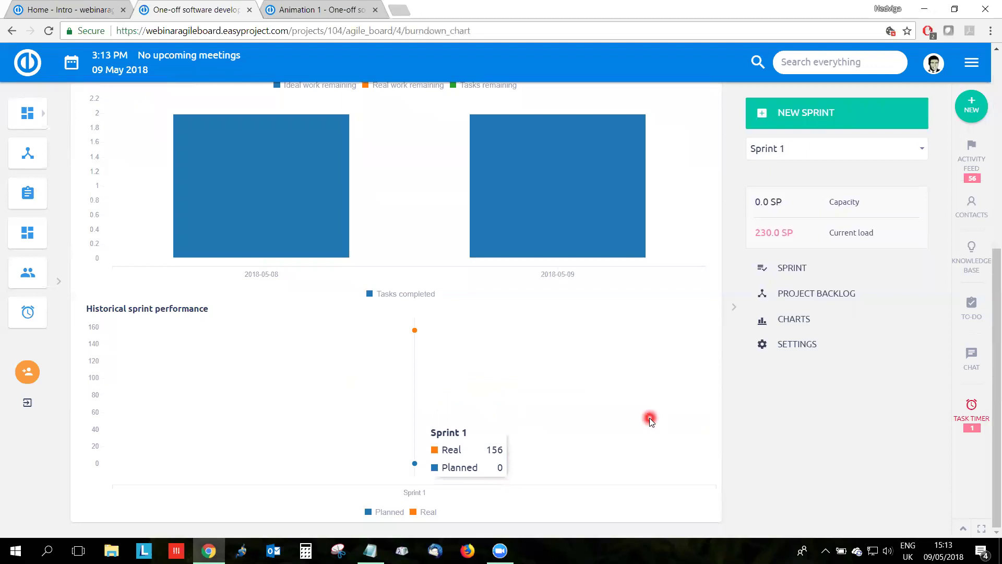
{"action": "scroll", "coordinate": [649, 418], "scroll_direction": "up", "scroll_amount": 5}
{"action": "scroll", "coordinate": [650, 424], "scroll_direction": "up", "scroll_amount": 1}
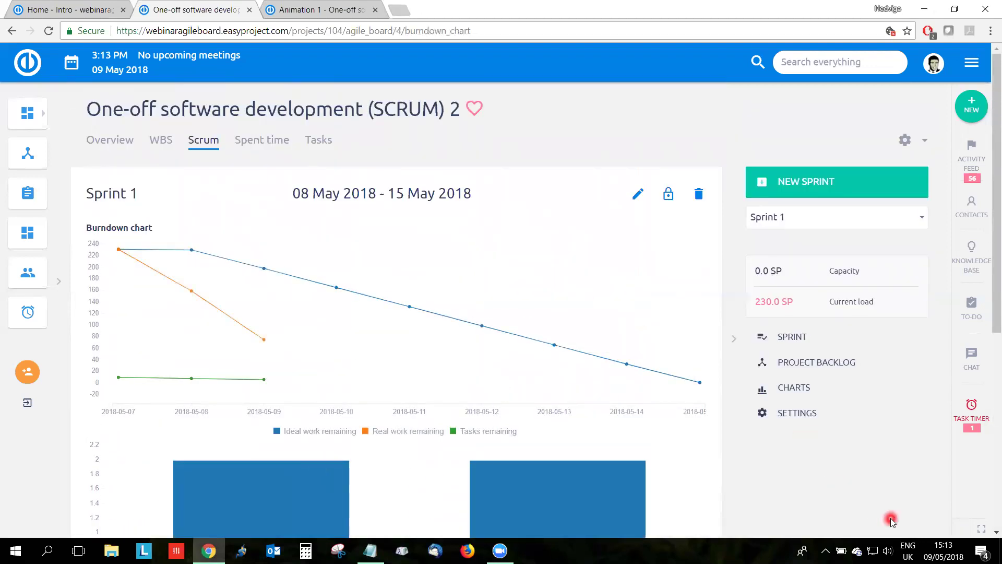
Open the Scrum settings and examine the task status options of the Assigned state and the assignee options of the Code review state
{"action": "left_click", "coordinate": [807, 417]}
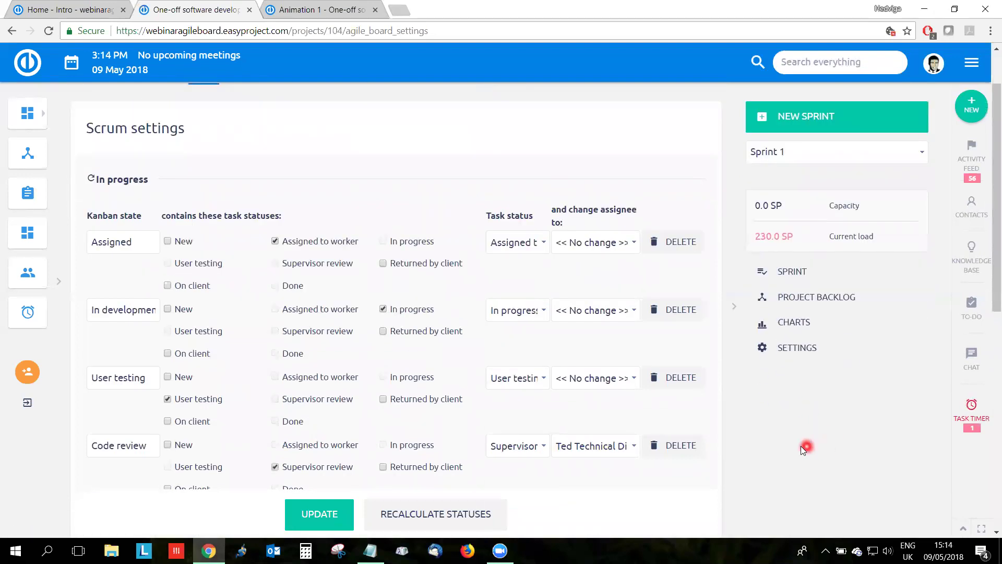
{"action": "scroll", "coordinate": [803, 449], "scroll_direction": "down", "scroll_amount": 2}
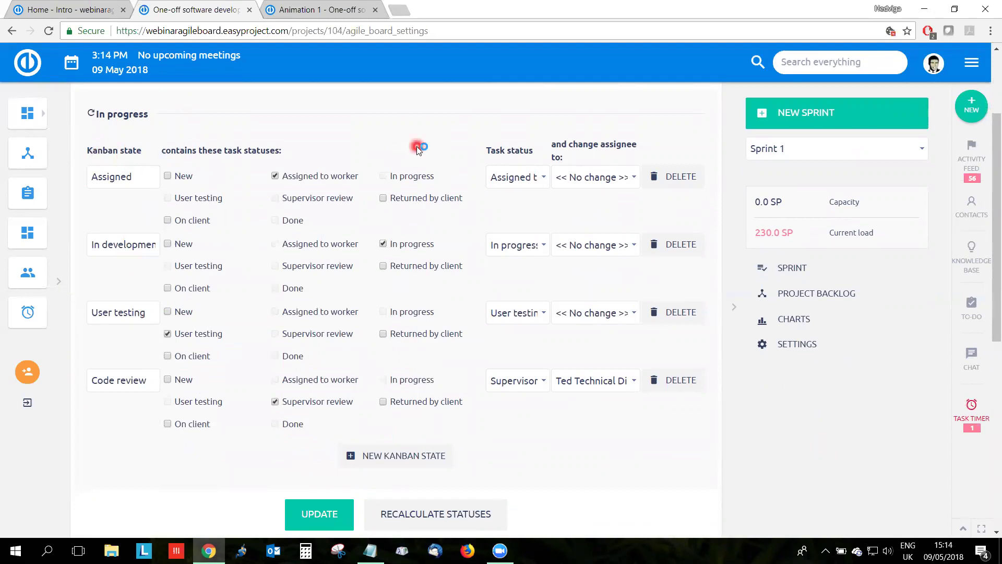
{"action": "left_click", "coordinate": [524, 180]}
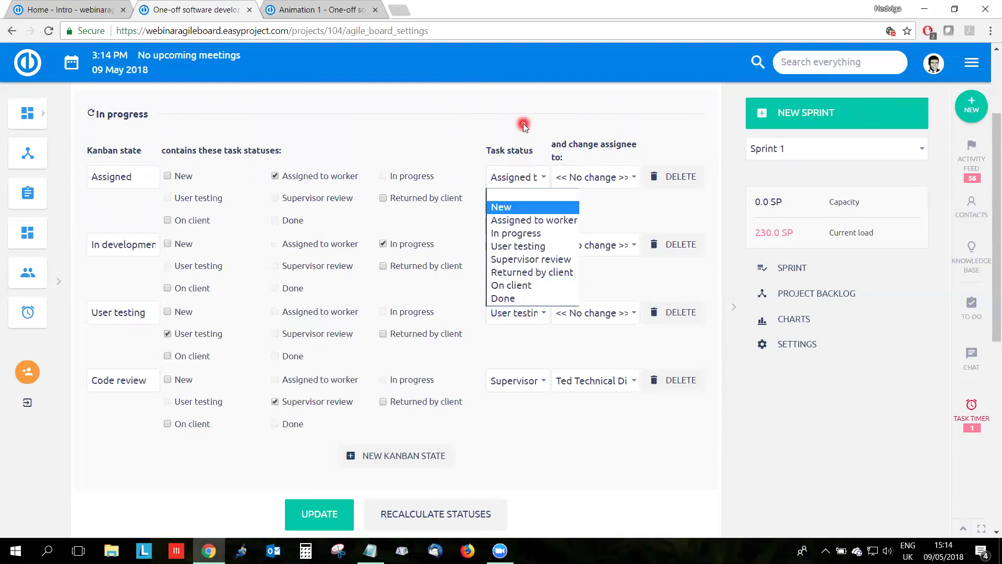
{"action": "left_click", "coordinate": [523, 192]}
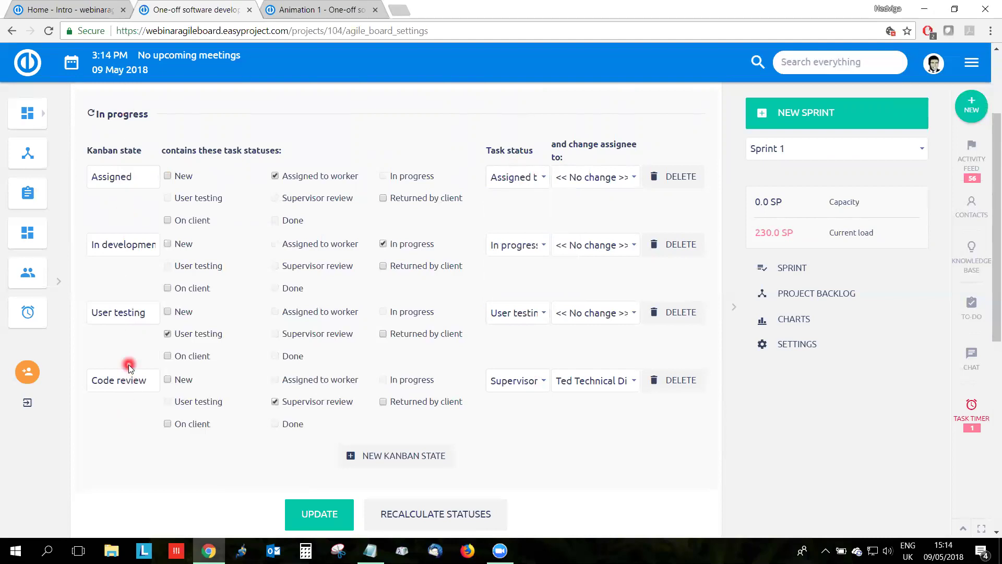
{"action": "left_click", "coordinate": [602, 389]}
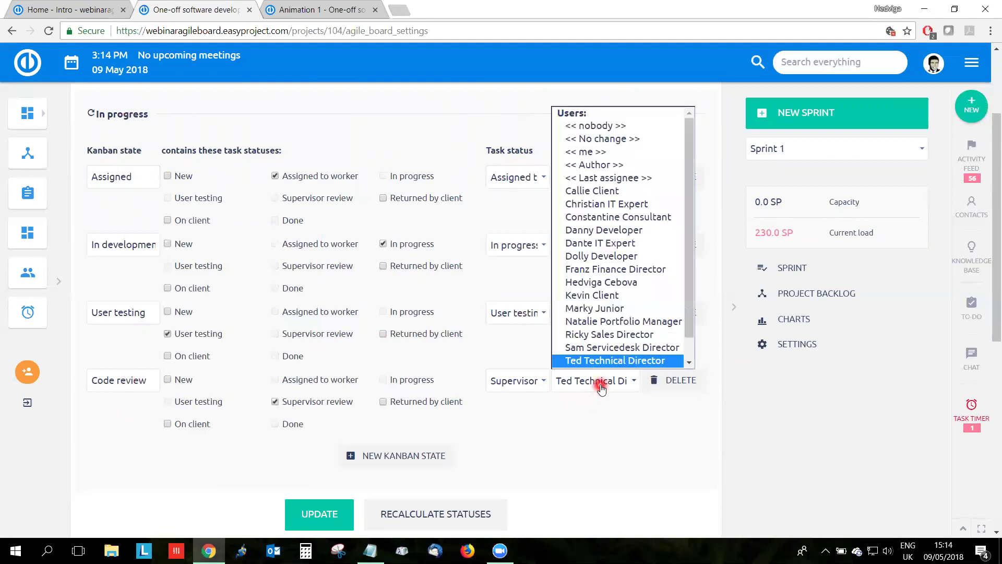
{"action": "left_click", "coordinate": [602, 389]}
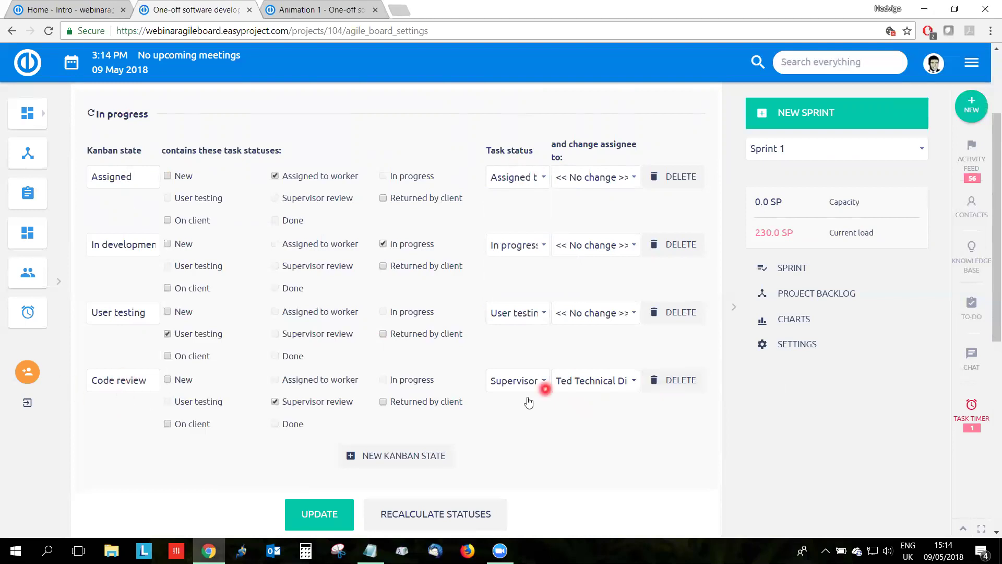
Examine the Done state's task statuses and assignee setting, and the Others section of the Scrum settings
{"action": "scroll", "coordinate": [617, 401], "scroll_direction": "down", "scroll_amount": 3}
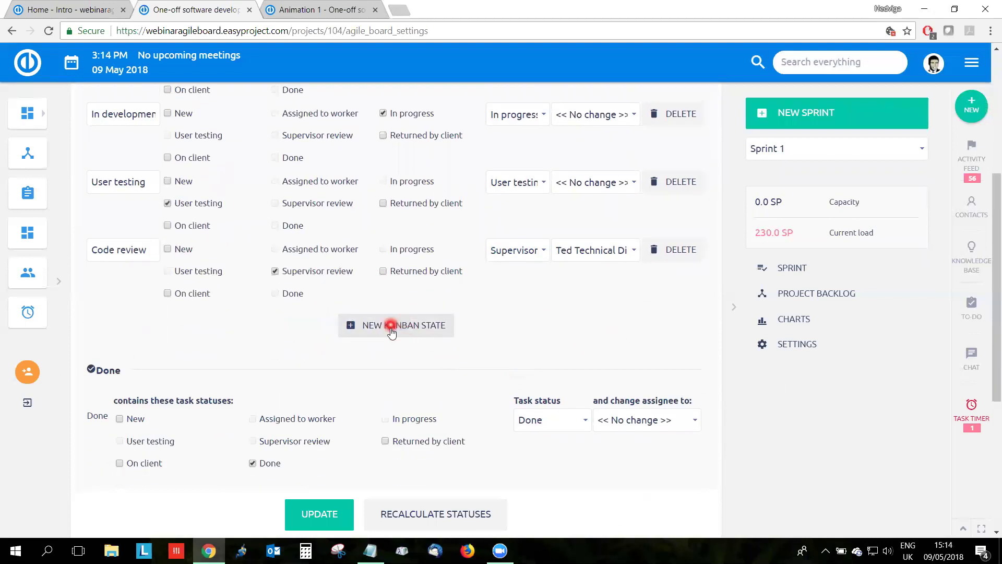
{"action": "scroll", "coordinate": [544, 330], "scroll_direction": "down", "scroll_amount": 1}
{"action": "scroll", "coordinate": [544, 329], "scroll_direction": "down", "scroll_amount": 3}
{"action": "left_click", "coordinate": [253, 332]}
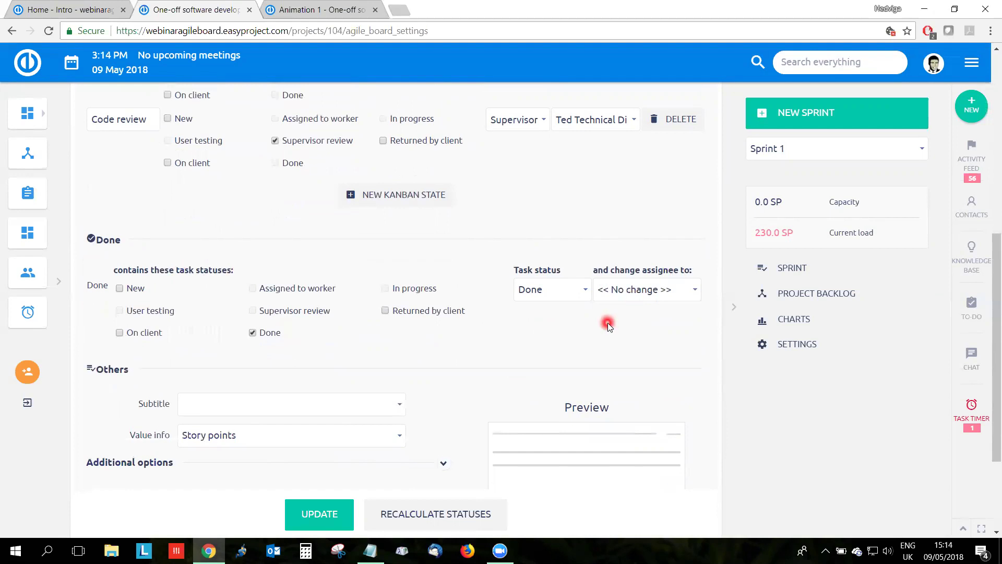
{"action": "scroll", "coordinate": [605, 321], "scroll_direction": "down", "scroll_amount": 4}
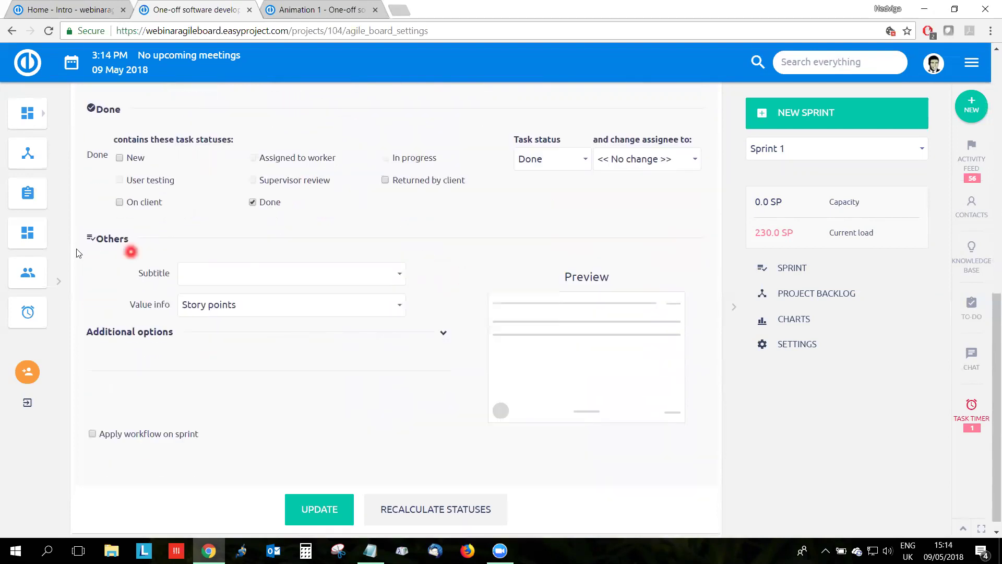
Expand the additional options for the task cards and view the fields available as subtitle
{"action": "left_click", "coordinate": [124, 336]}
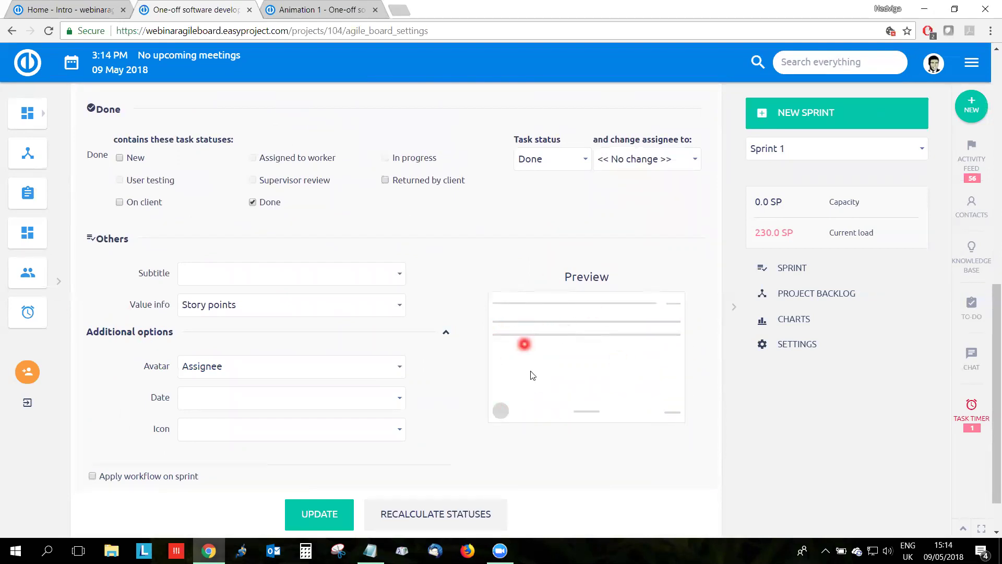
{"action": "left_click", "coordinate": [283, 277]}
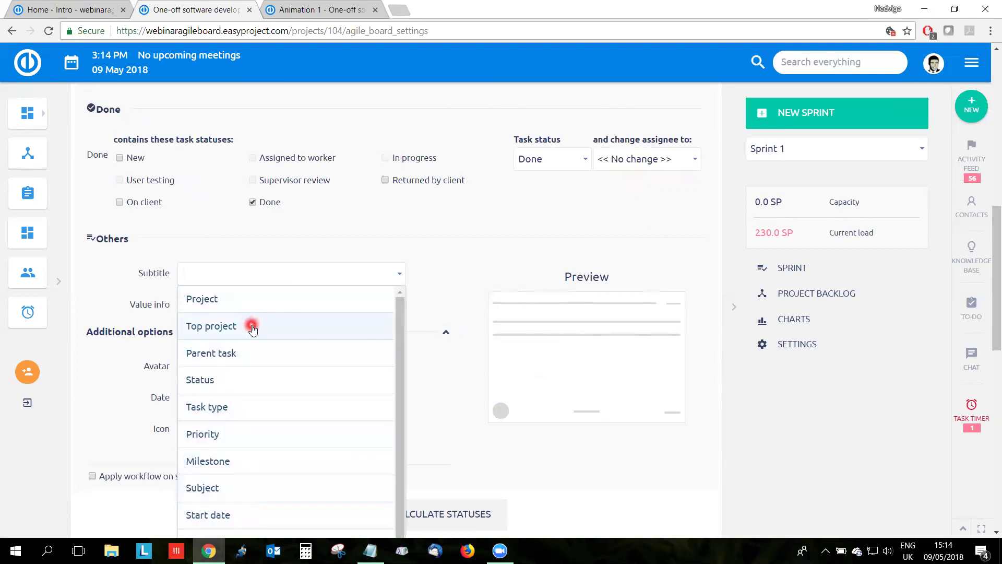
{"action": "left_click", "coordinate": [251, 250]}
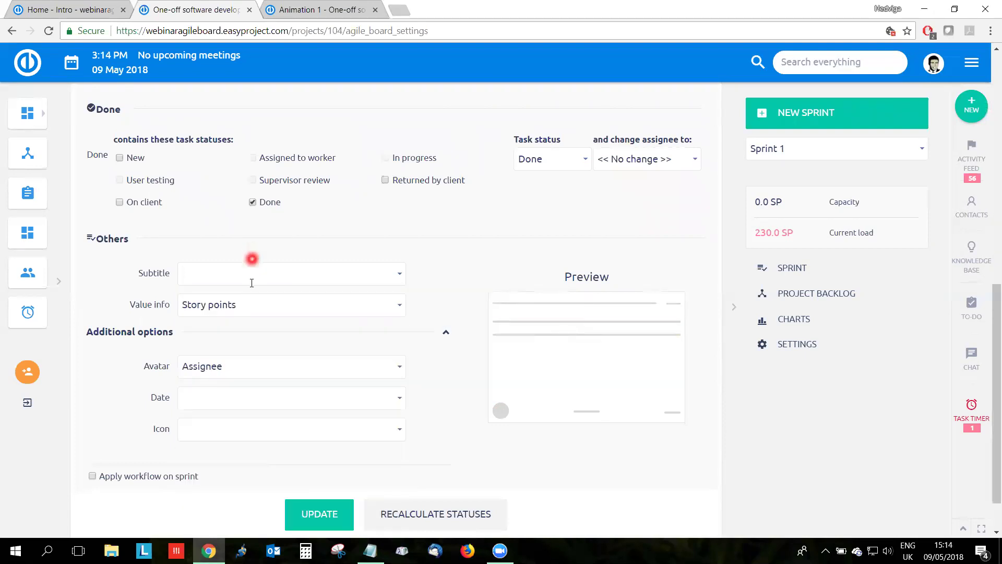
Add Due date as the card's date and Task type as its icon in the additional options
{"action": "left_click", "coordinate": [244, 399]}
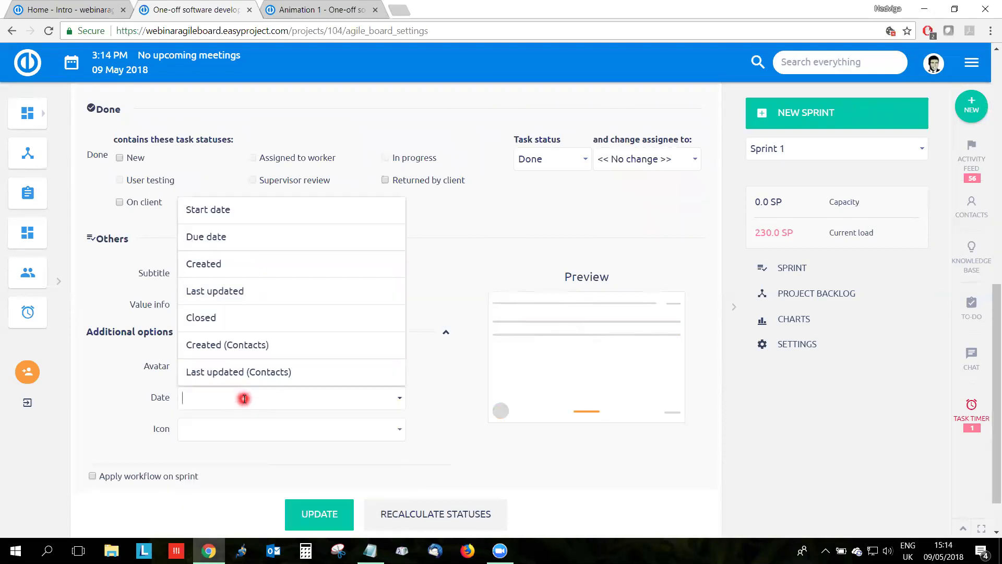
{"action": "left_click", "coordinate": [233, 236]}
{"action": "left_click", "coordinate": [253, 456]}
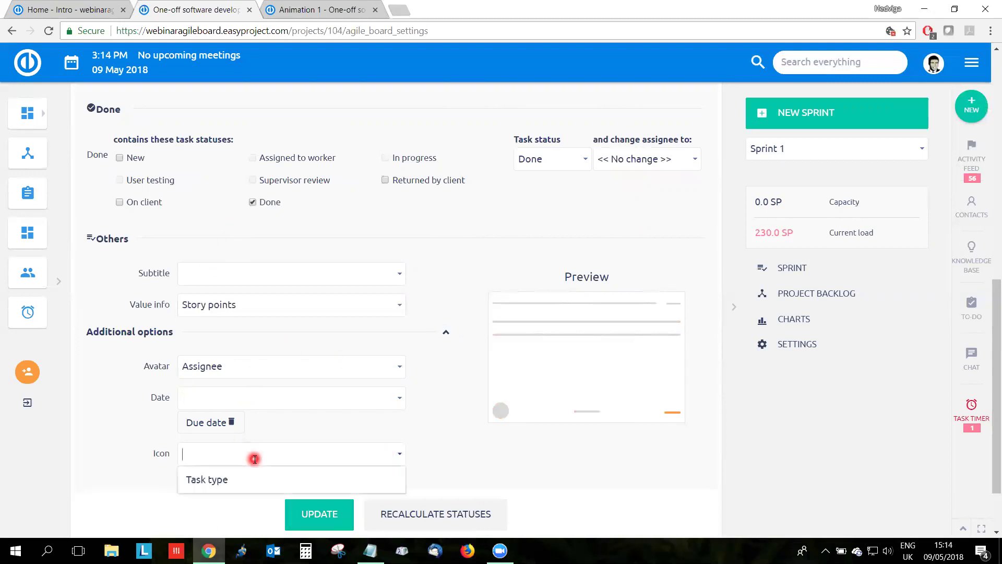
{"action": "left_click", "coordinate": [248, 477]}
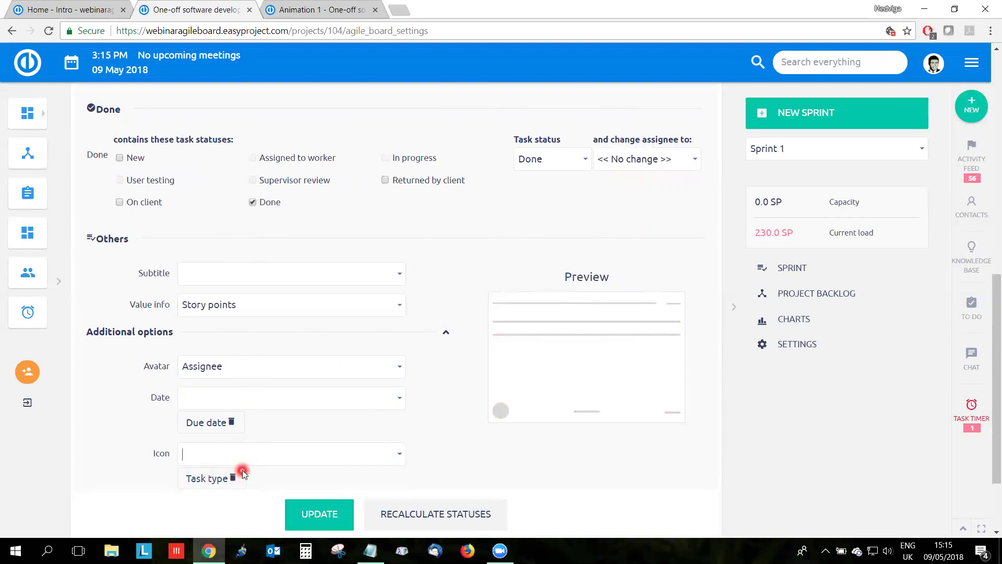
{"action": "scroll", "coordinate": [206, 493], "scroll_direction": "down", "scroll_amount": 1}
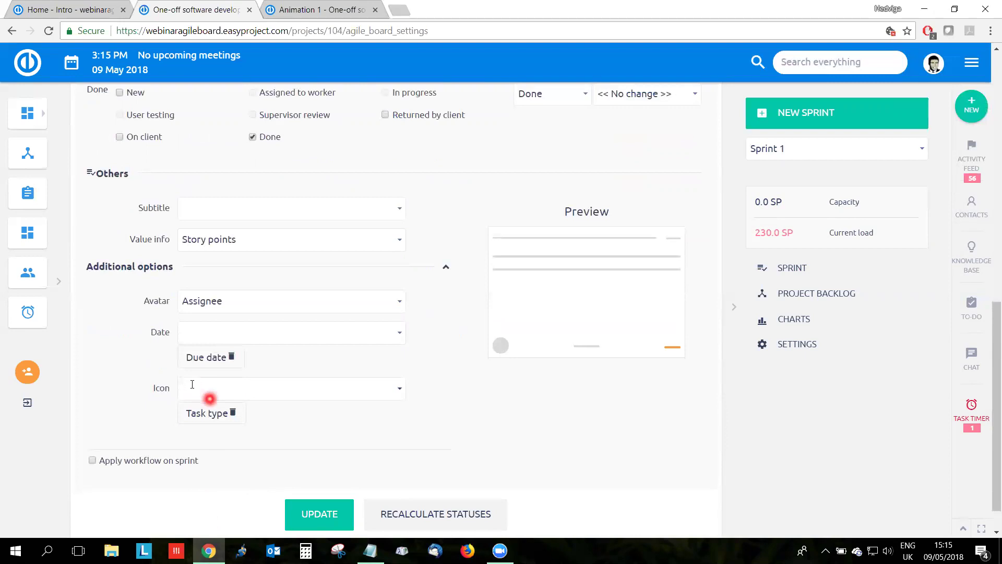
{"action": "scroll", "coordinate": [174, 400], "scroll_direction": "down", "scroll_amount": 1}
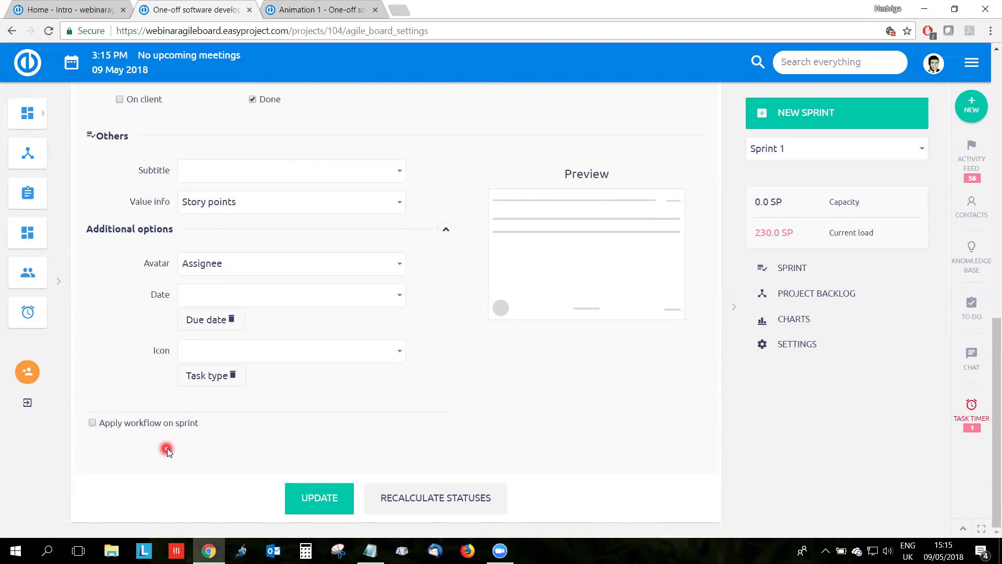
Save the Scrum settings and return to the Sprint 1 board to check its task cards
{"action": "left_click", "coordinate": [295, 499]}
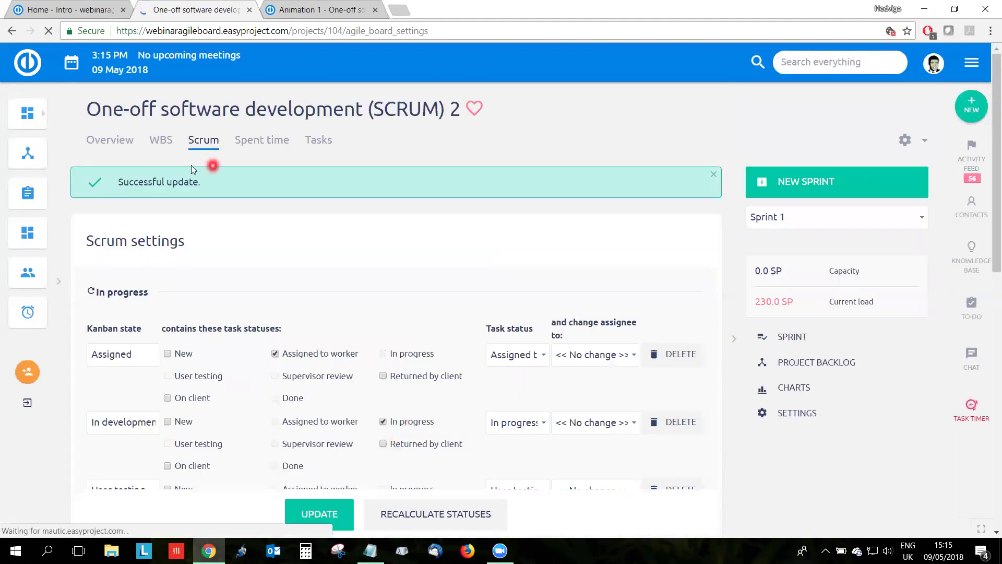
{"action": "left_click", "coordinate": [204, 144]}
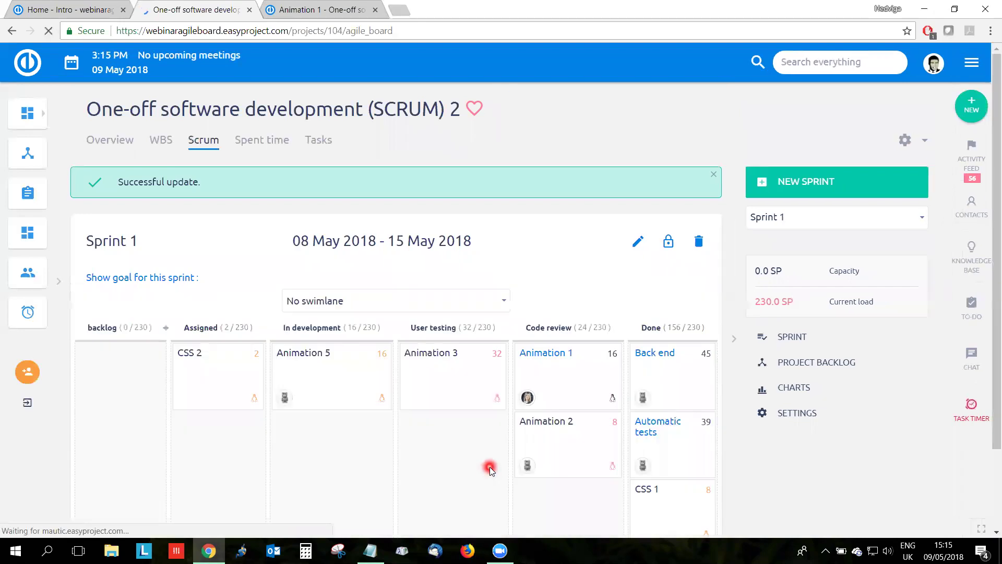
{"action": "scroll", "coordinate": [493, 429], "scroll_direction": "down", "scroll_amount": 1}
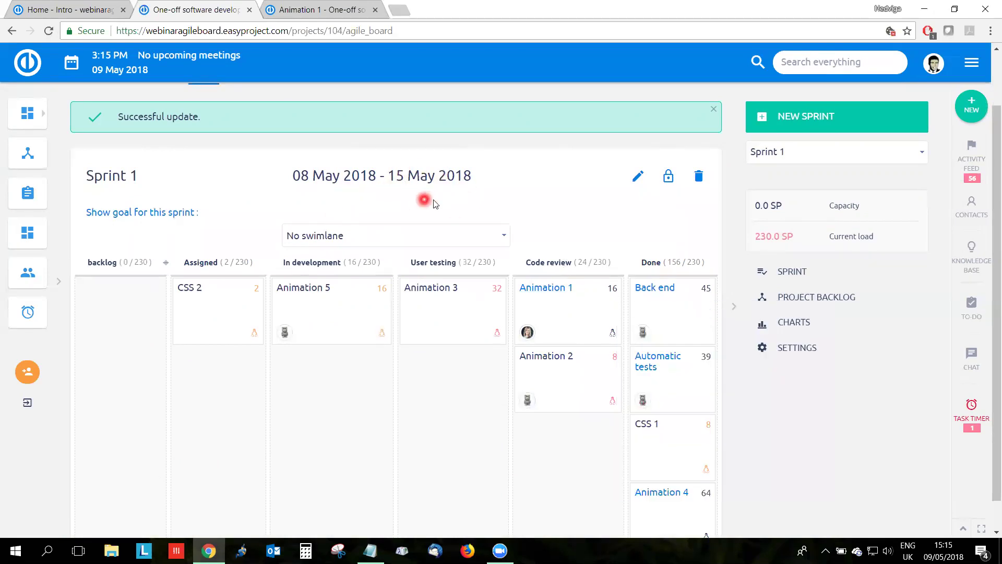
Open the form for a new sprint and examine its name, goal, date and milestone fields
{"action": "left_click", "coordinate": [823, 121]}
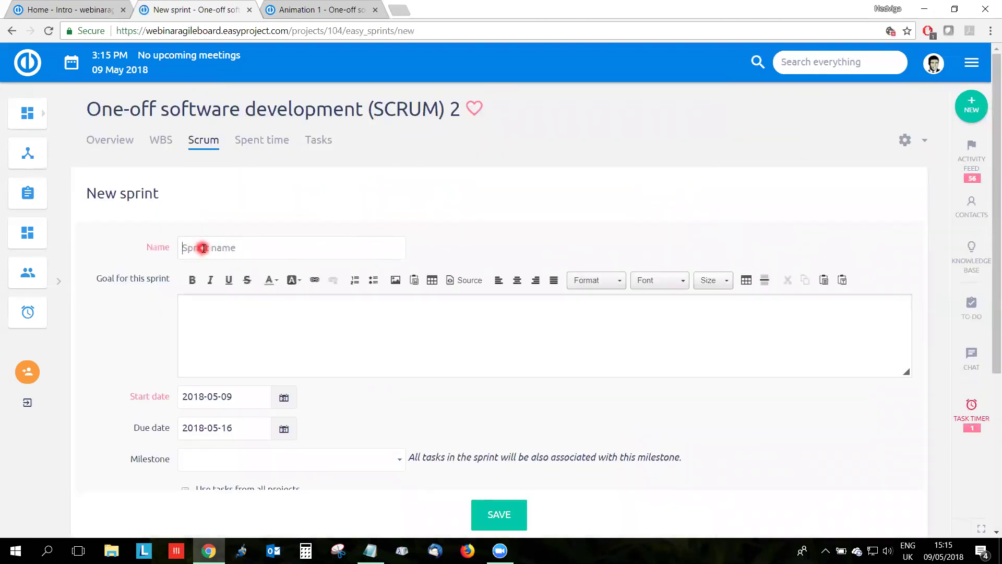
{"action": "left_click", "coordinate": [202, 313]}
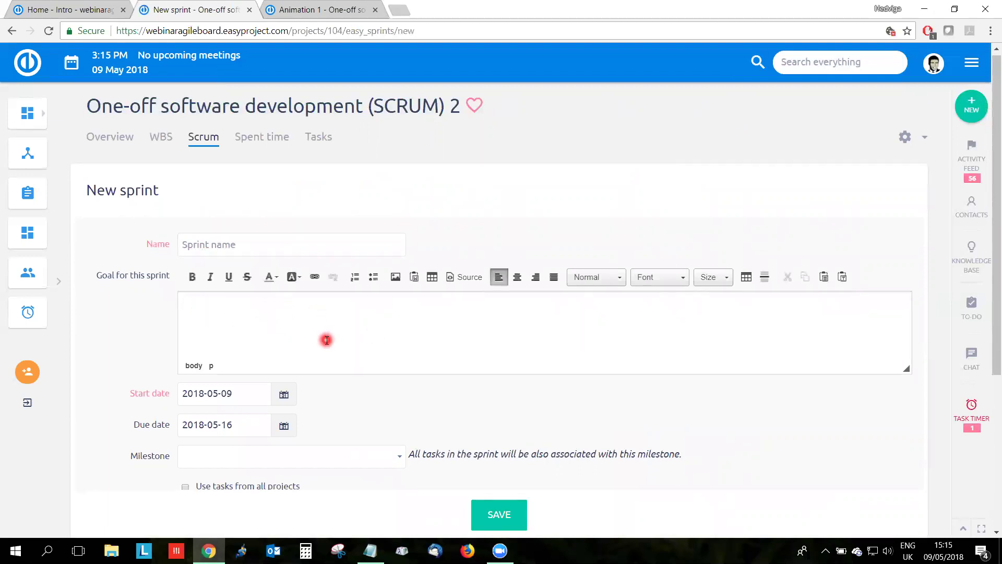
{"action": "scroll", "coordinate": [328, 342], "scroll_direction": "down", "scroll_amount": 3}
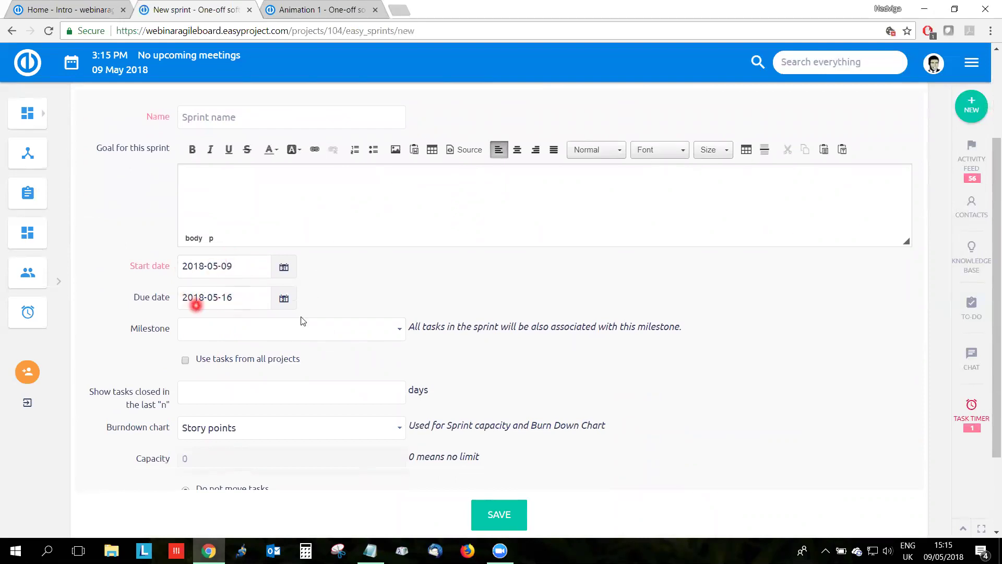
{"action": "scroll", "coordinate": [403, 340], "scroll_direction": "down", "scroll_amount": 2}
{"action": "left_click", "coordinate": [402, 268]}
{"action": "left_click", "coordinate": [402, 269]}
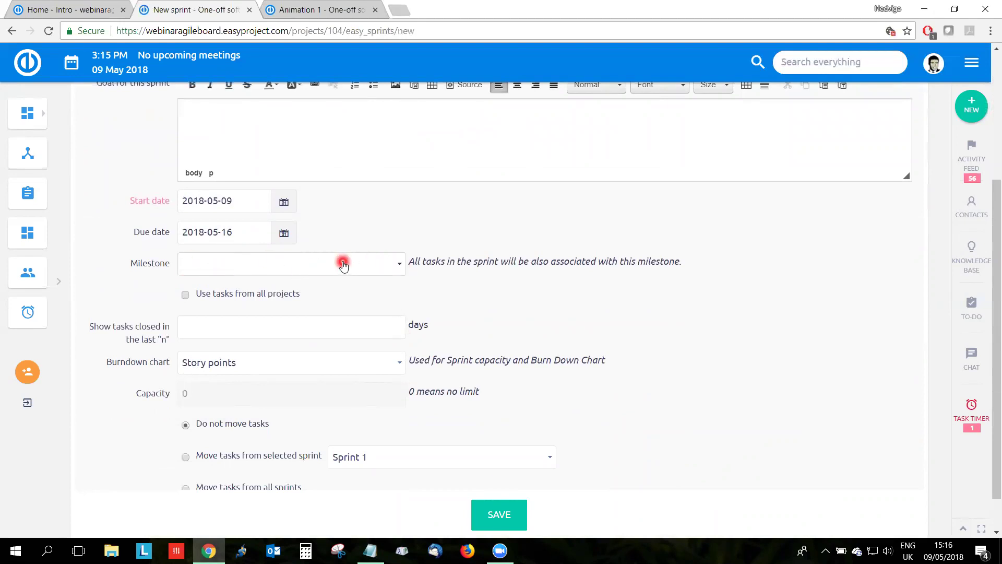
{"action": "scroll", "coordinate": [343, 263], "scroll_direction": "down", "scroll_amount": 1}
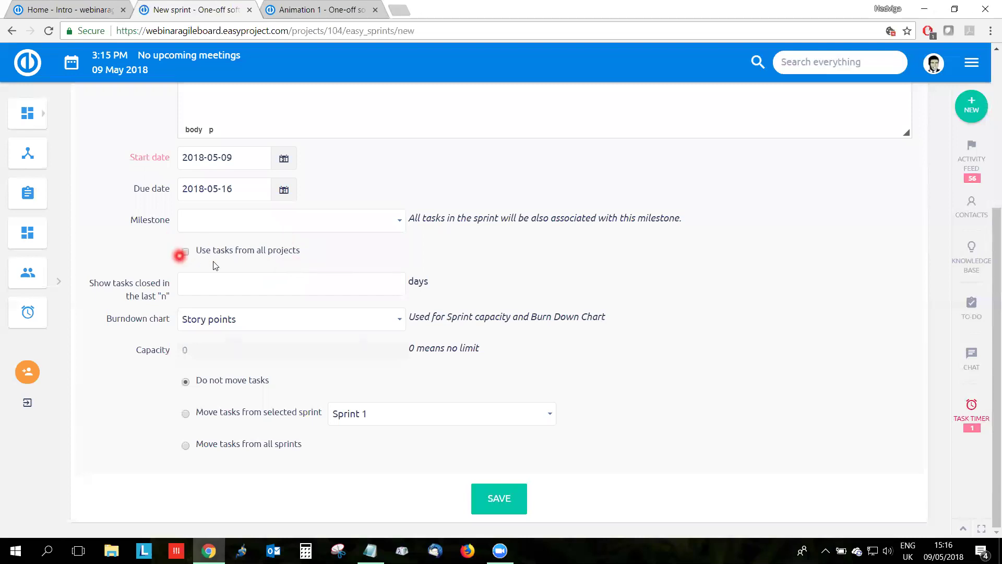
Try showing tasks closed in the last 3 days, clear the value, and view the burndown chart rating options
{"action": "left_click_drag", "start_coordinate": [174, 299], "coordinate": [107, 276]}
{"action": "left_click", "coordinate": [111, 271]}
{"action": "type", "text": "3"}
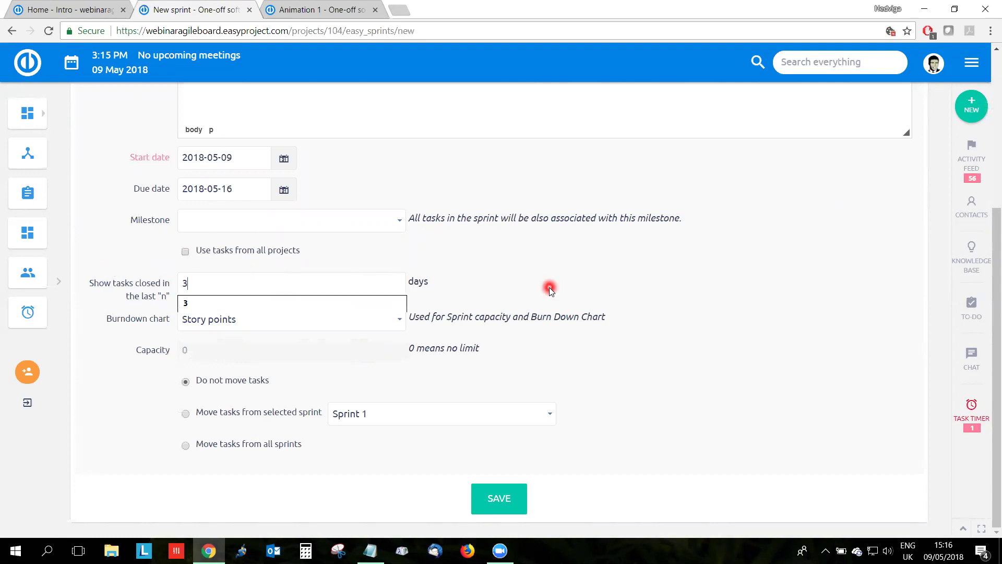
{"action": "key", "text": "BackSpace"}
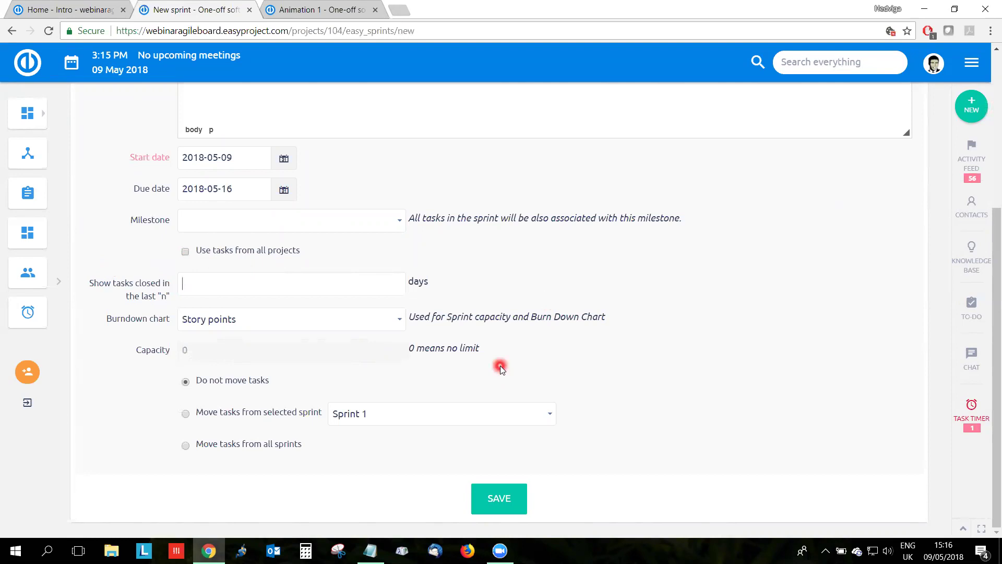
{"action": "left_click", "coordinate": [380, 320]}
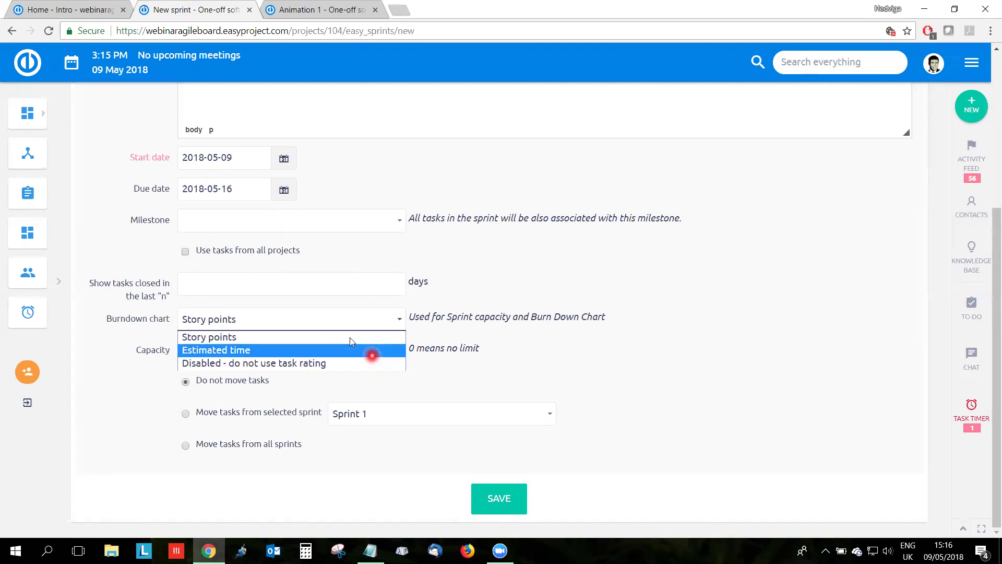
{"action": "left_click", "coordinate": [670, 357]}
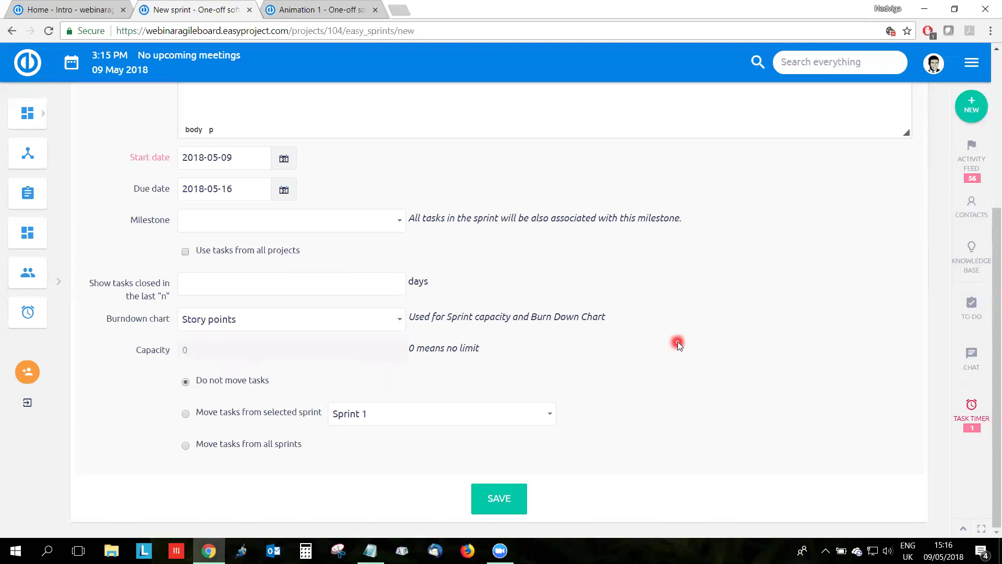
Try the options for moving tasks from the selected sprint and from all sprints, and return to the Scrum board without saving the new sprint
{"action": "left_click", "coordinate": [202, 382]}
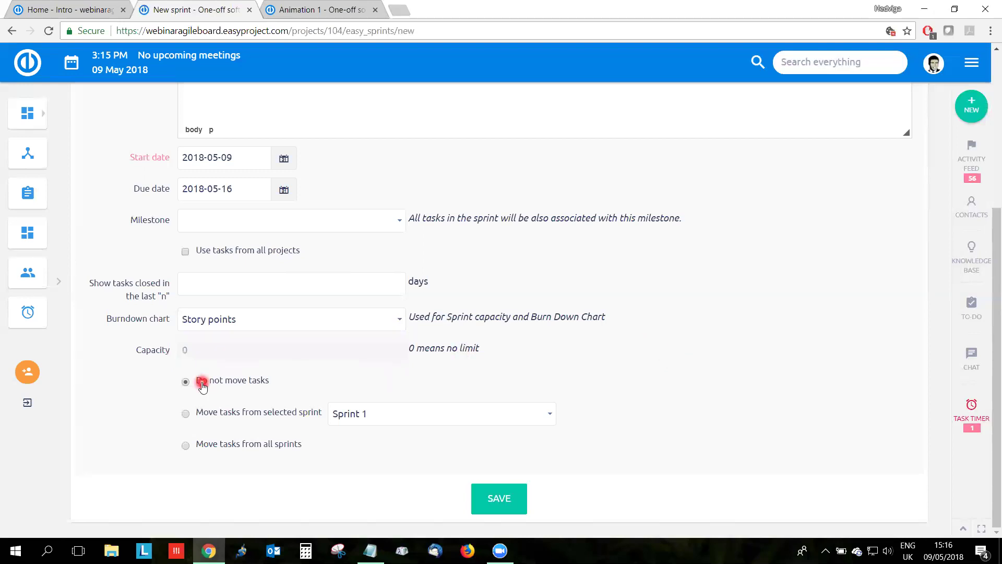
{"action": "left_click", "coordinate": [207, 415]}
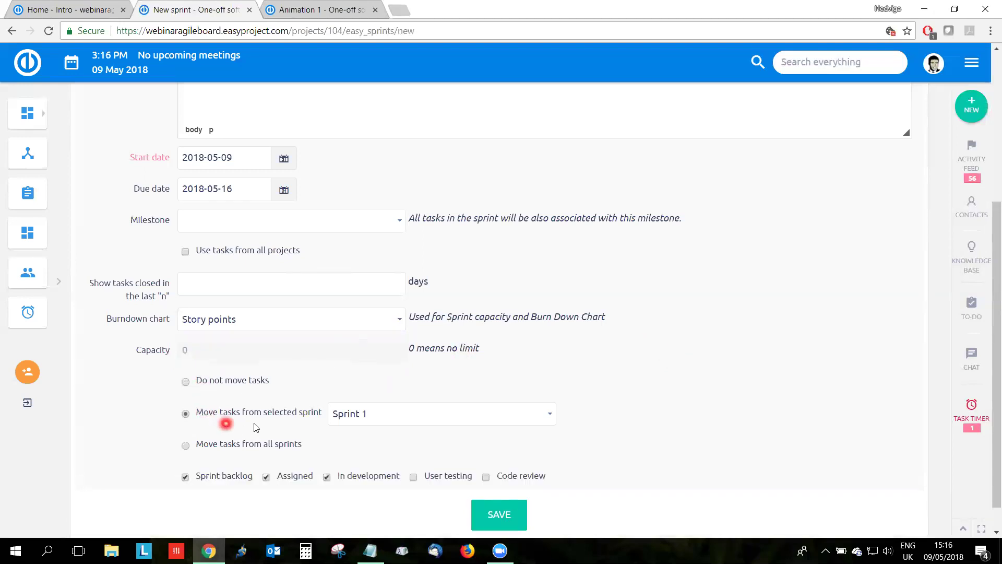
{"action": "scroll", "coordinate": [244, 417], "scroll_direction": "down", "scroll_amount": 1}
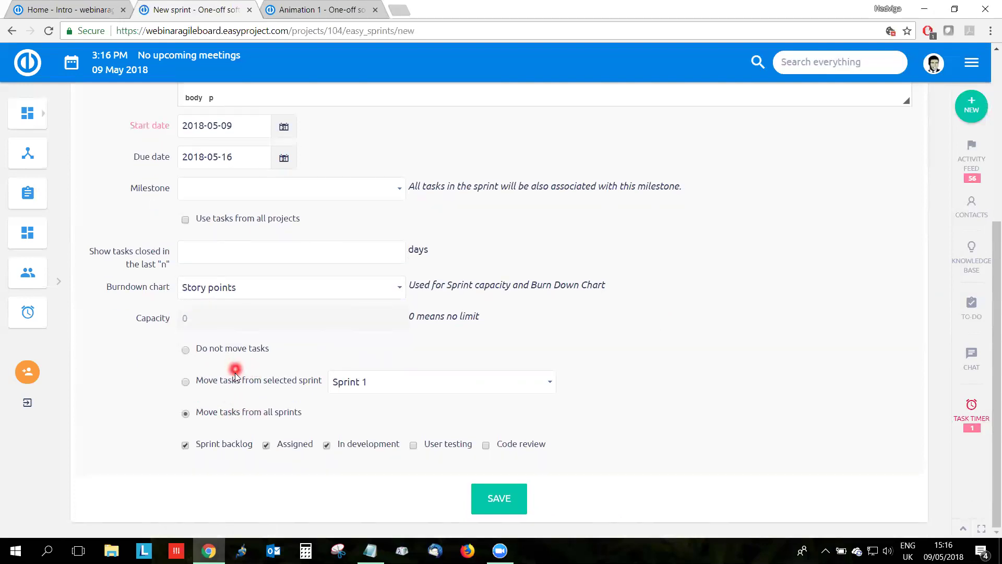
{"action": "left_click", "coordinate": [230, 350]}
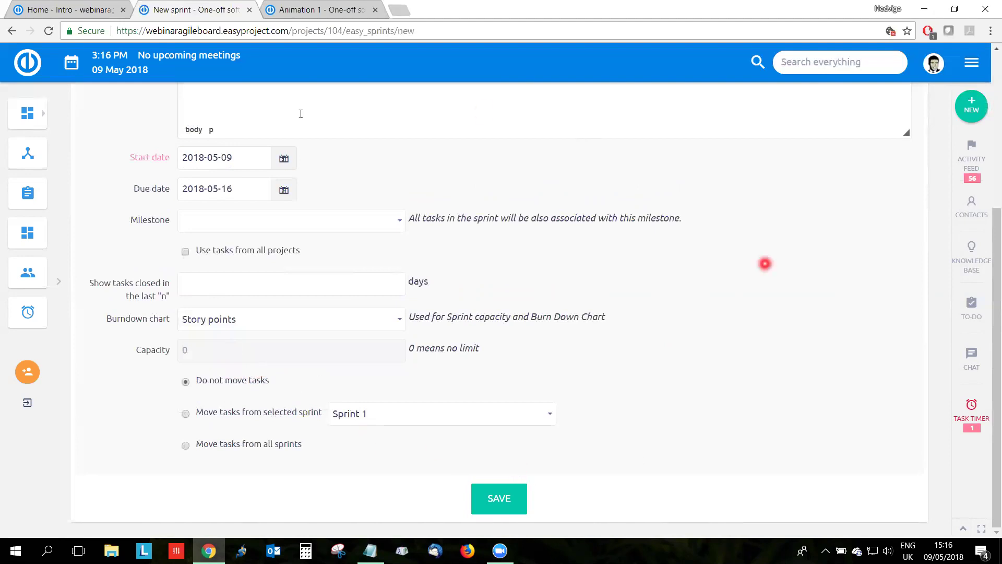
{"action": "scroll", "coordinate": [479, 342], "scroll_direction": "up", "scroll_amount": 5}
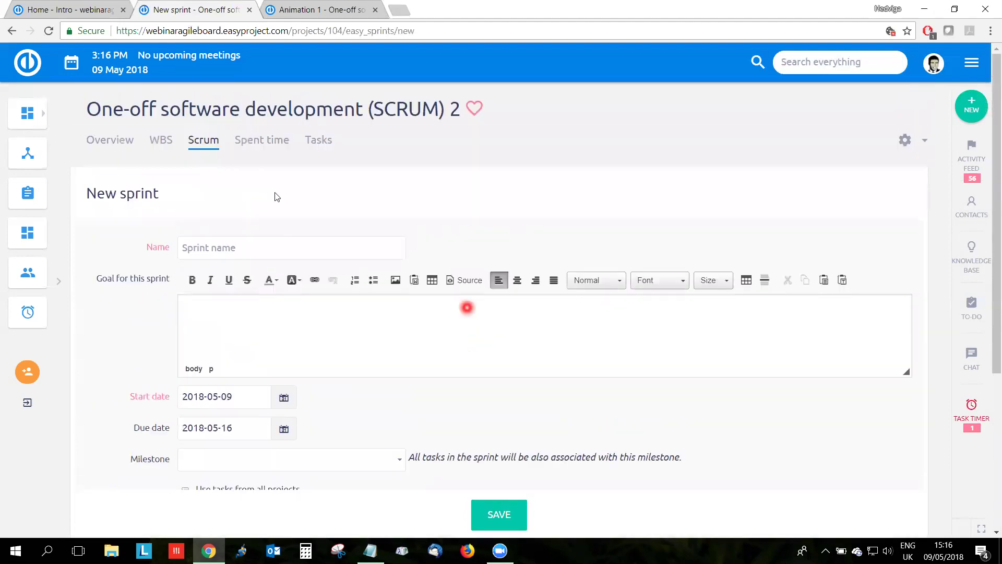
{"action": "left_click", "coordinate": [203, 145]}
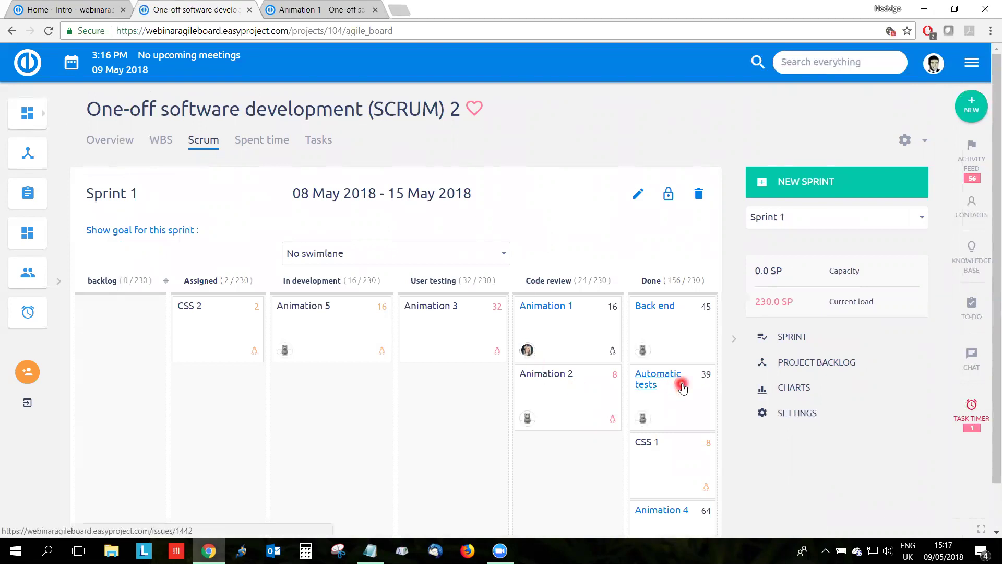
Check the Sprint 1 board, close the Scrum project and task tabs, and open the Kanban Board from the home page's contents
{"action": "scroll", "coordinate": [273, 388], "scroll_direction": "down", "scroll_amount": 1}
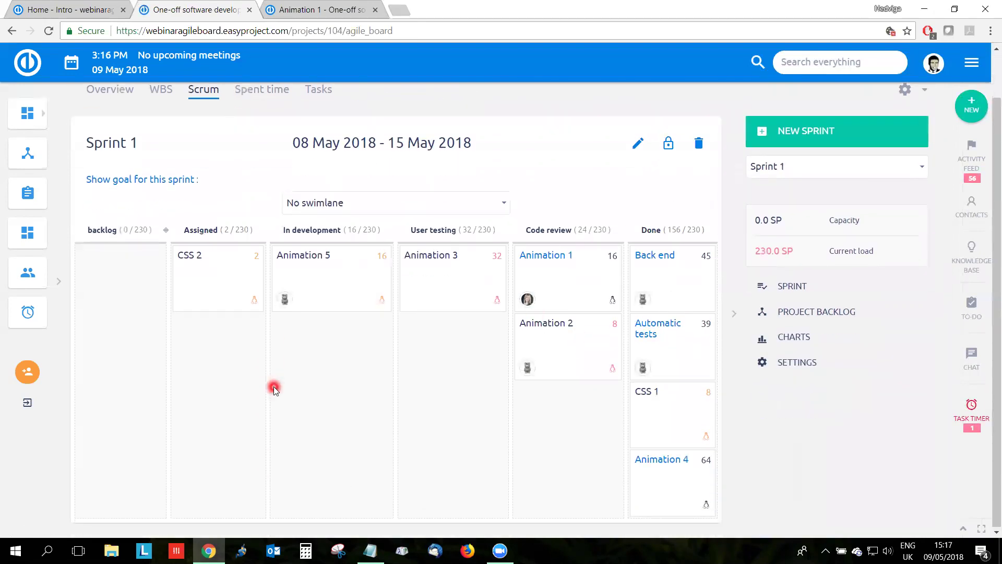
{"action": "scroll", "coordinate": [273, 388], "scroll_direction": "up", "scroll_amount": 1}
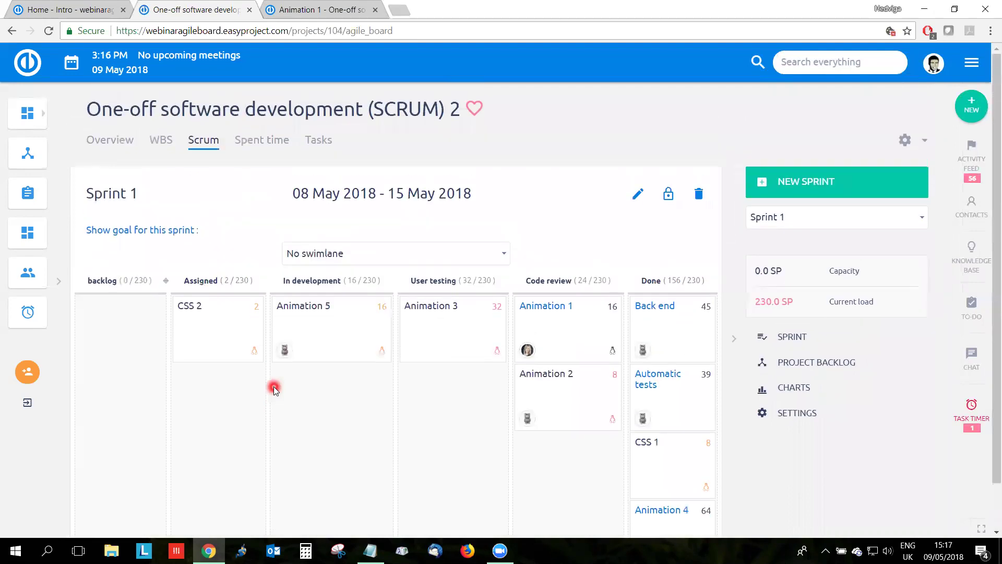
{"action": "left_click", "coordinate": [249, 11]}
{"action": "left_click", "coordinate": [249, 11]}
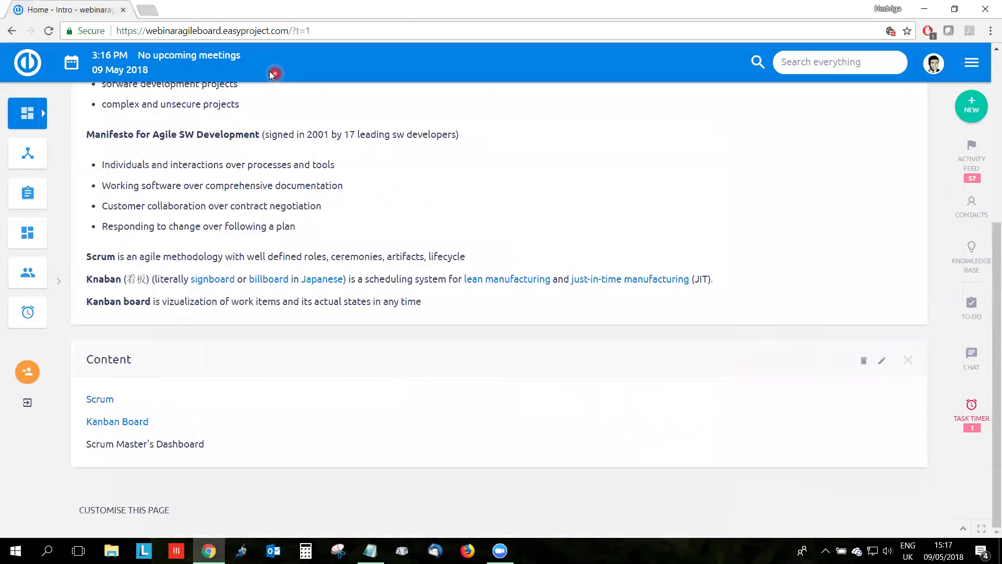
{"action": "left_click", "coordinate": [119, 428], "text": "ctrl"}
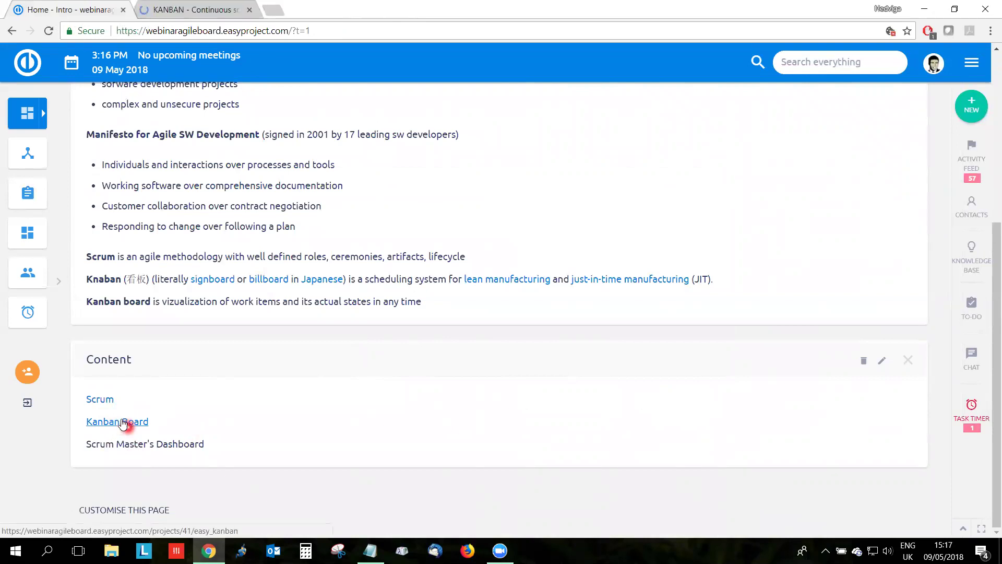
{"action": "left_click", "coordinate": [177, 9]}
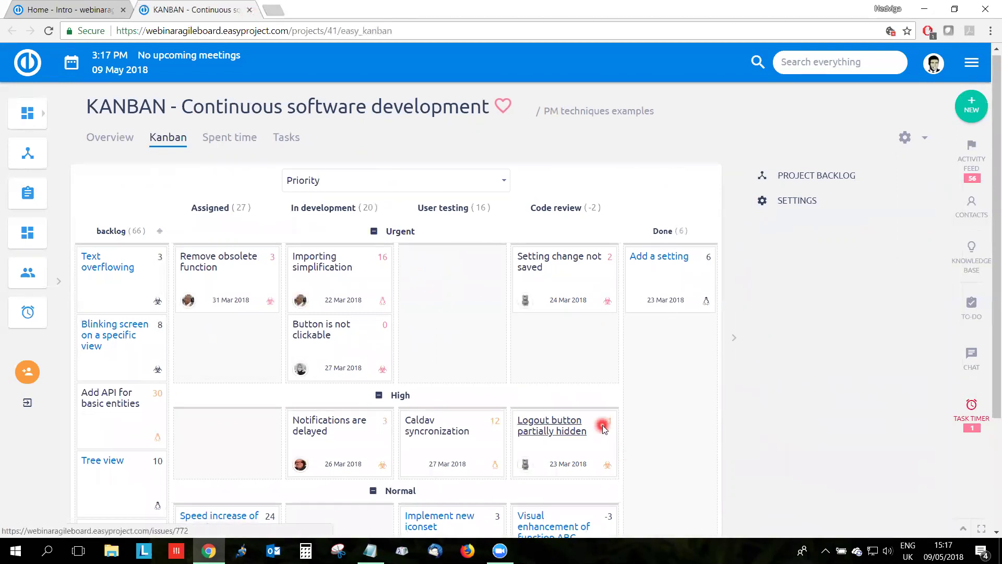
Try the Kanban board's swimlanes by task type and by assignee, and leave the board with no swimlane
{"action": "scroll", "coordinate": [601, 426], "scroll_direction": "down", "scroll_amount": 1}
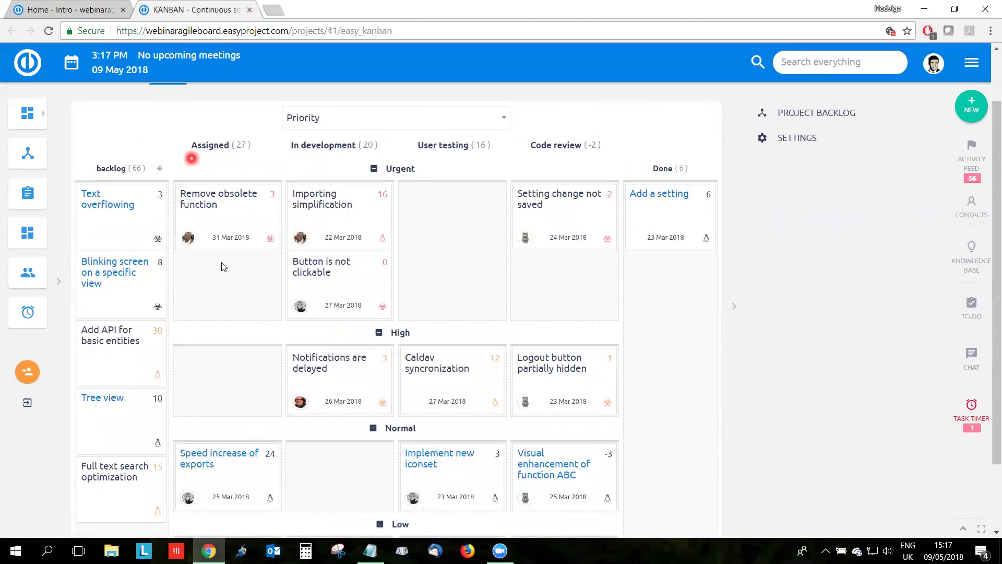
{"action": "left_click", "coordinate": [384, 120]}
{"action": "left_click", "coordinate": [378, 135]}
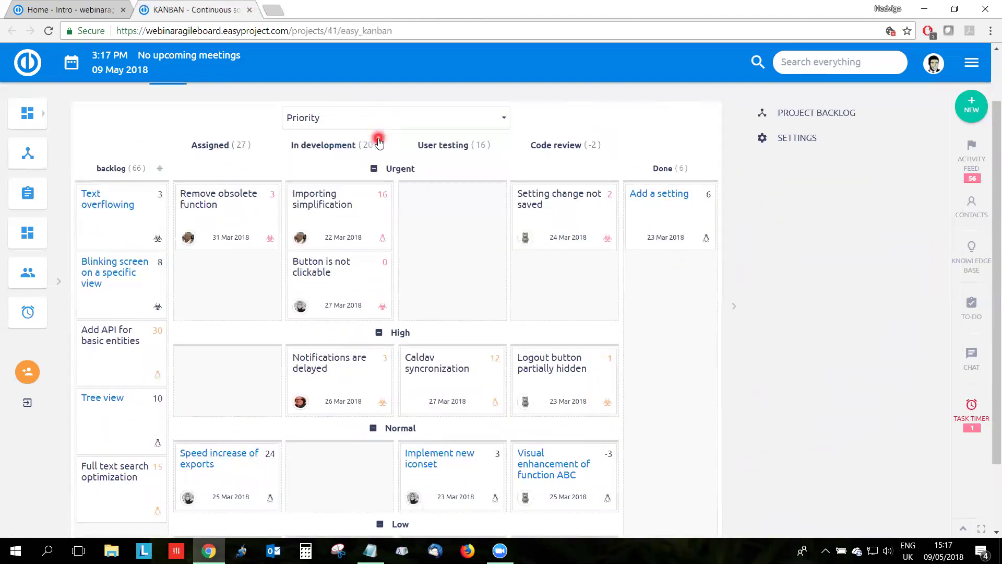
{"action": "left_click", "coordinate": [397, 136]}
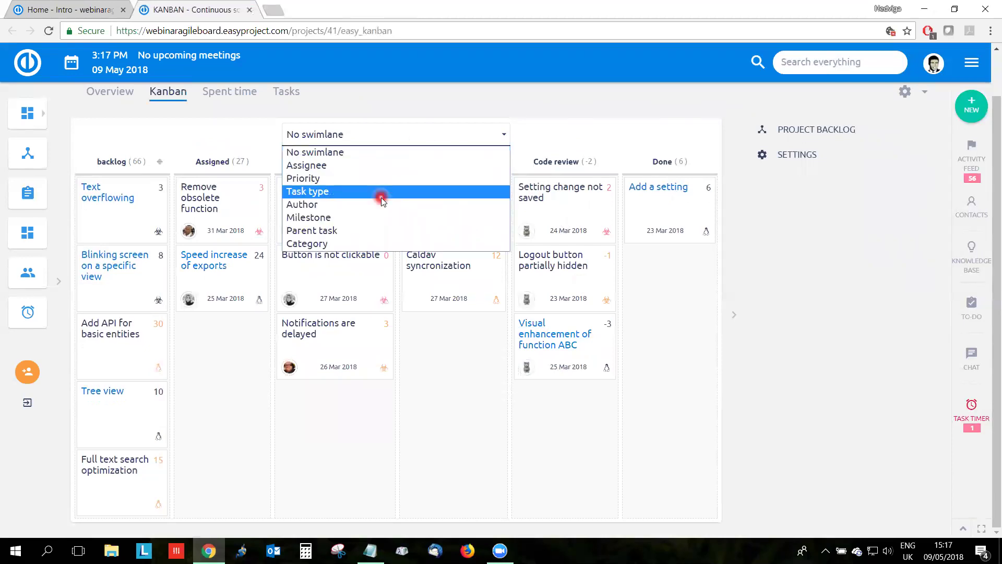
{"action": "left_click", "coordinate": [381, 193]}
{"action": "left_click", "coordinate": [416, 121]}
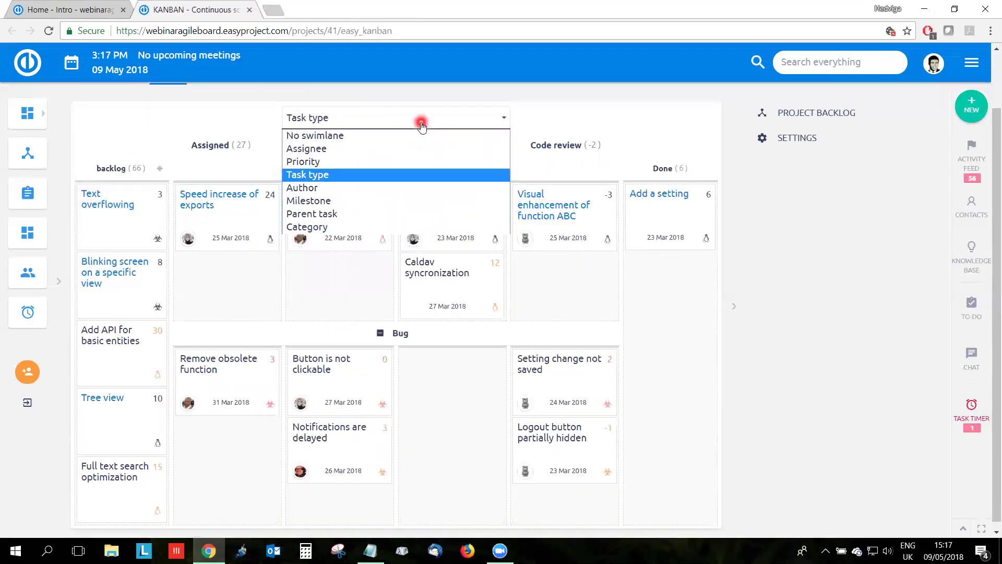
{"action": "left_click", "coordinate": [403, 148]}
{"action": "left_click", "coordinate": [470, 116]}
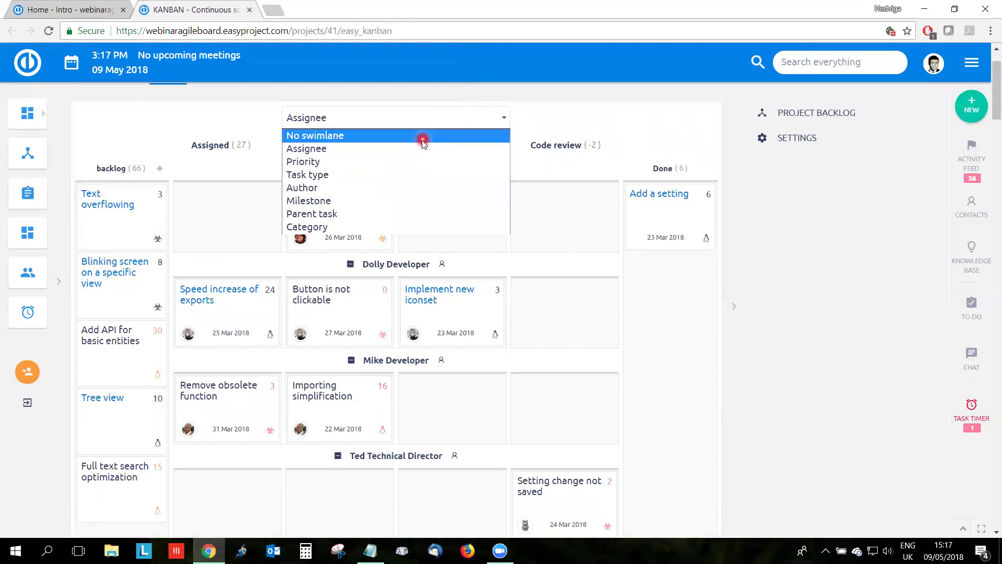
{"action": "left_click", "coordinate": [389, 141]}
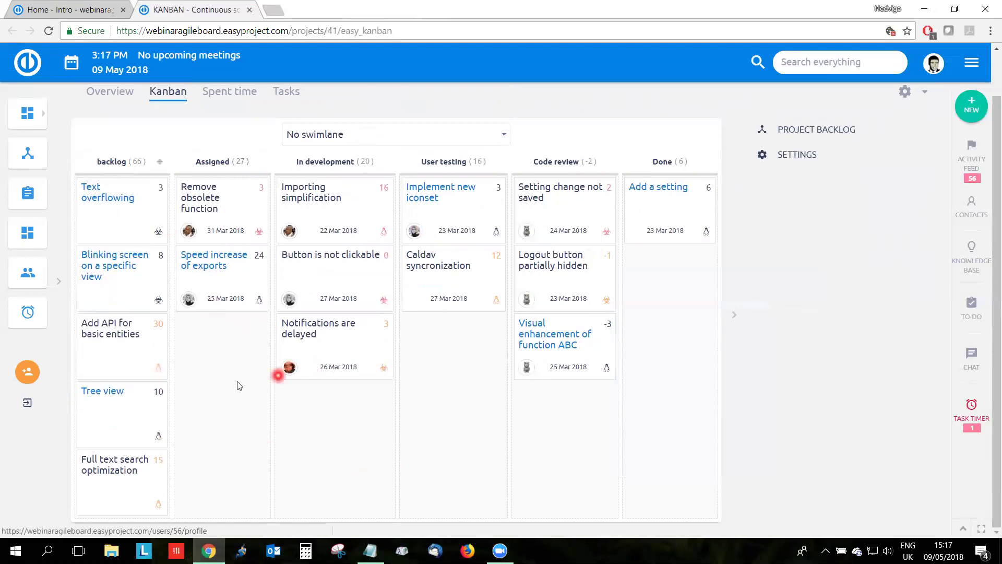
Move the "Add API for basic entities" card to Assigned and the "Button is not clickable" card to User testing
{"action": "left_click_drag", "start_coordinate": [174, 351], "coordinate": [225, 365]}
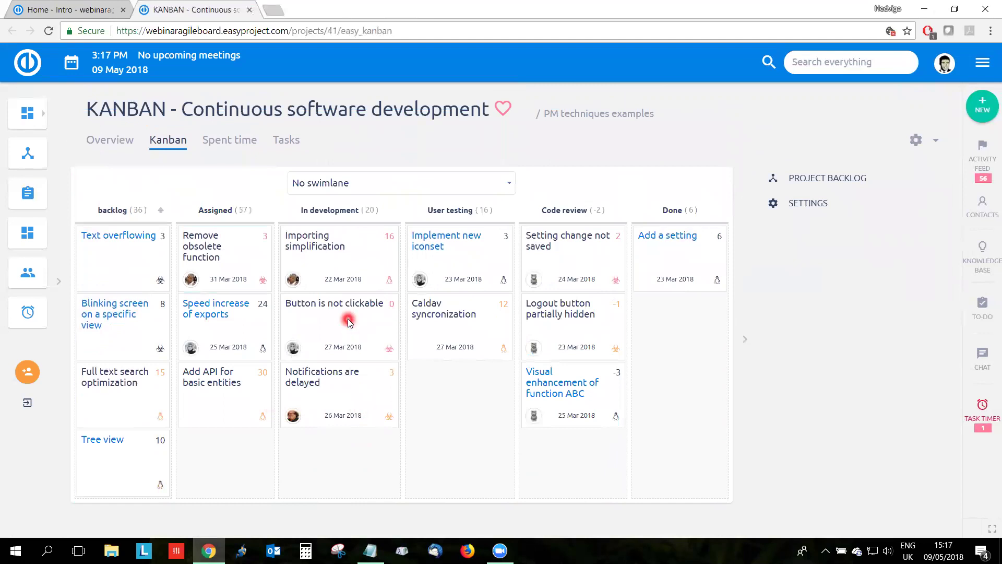
{"action": "left_click_drag", "start_coordinate": [349, 321], "coordinate": [443, 391]}
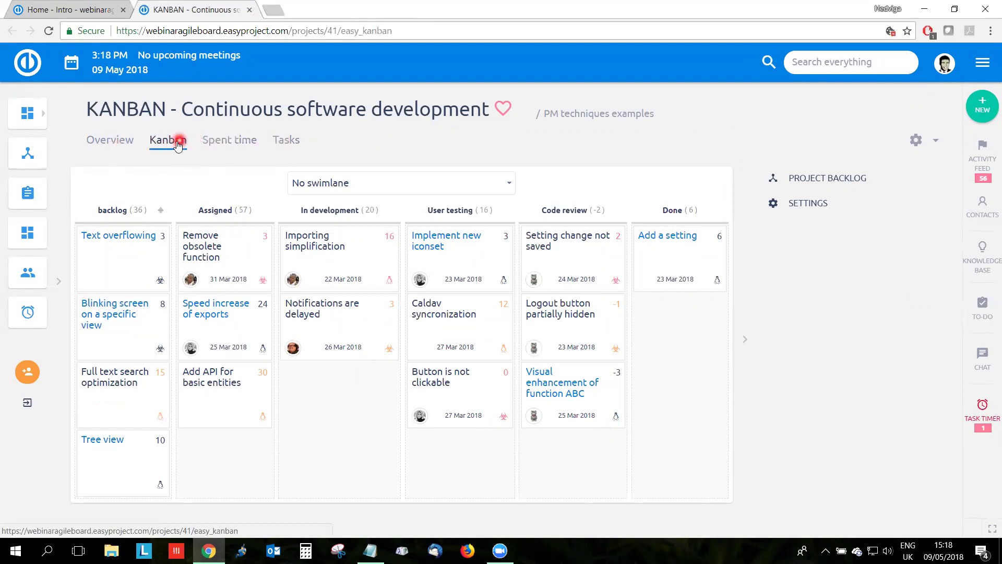
View the Kanban project's settings options, and open the project's task list
{"action": "left_click", "coordinate": [916, 142]}
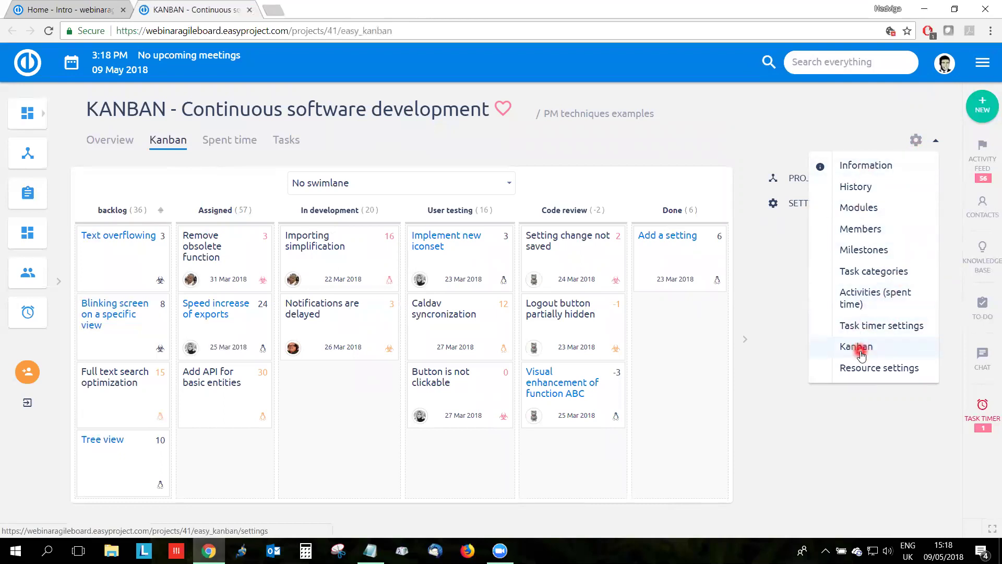
{"action": "left_click", "coordinate": [287, 142]}
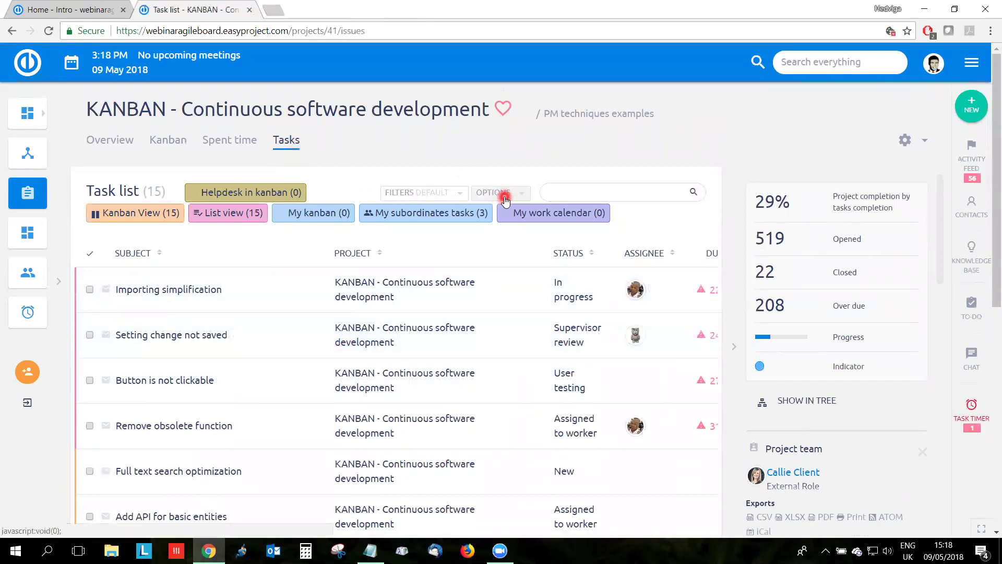
{"action": "scroll", "coordinate": [386, 325], "scroll_direction": "down", "scroll_amount": 1}
{"action": "scroll", "coordinate": [376, 332], "scroll_direction": "up", "scroll_amount": 1}
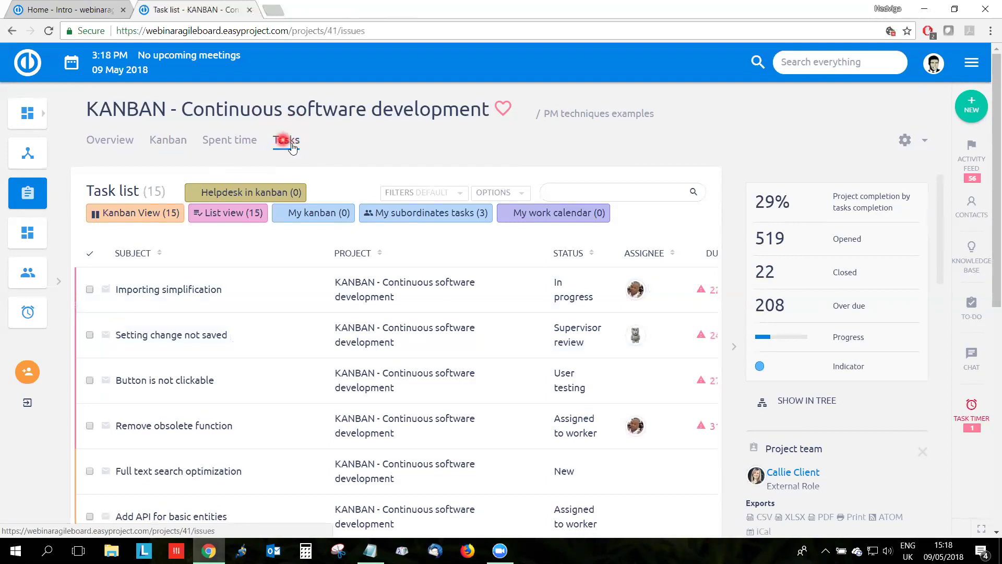
Change the task list output from list to kanban and group the kanban by Task type
{"action": "left_click", "coordinate": [515, 194]}
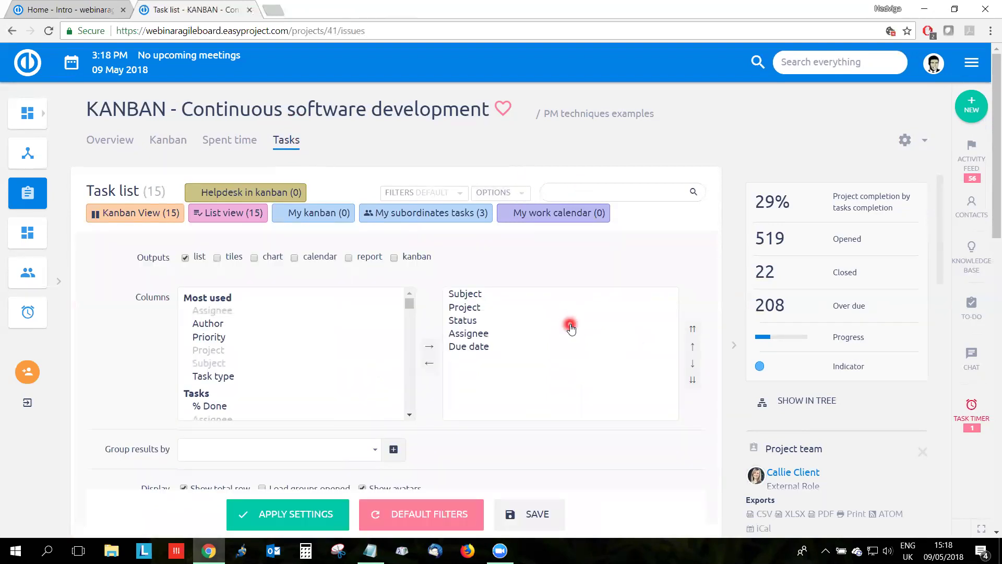
{"action": "left_click", "coordinate": [185, 258]}
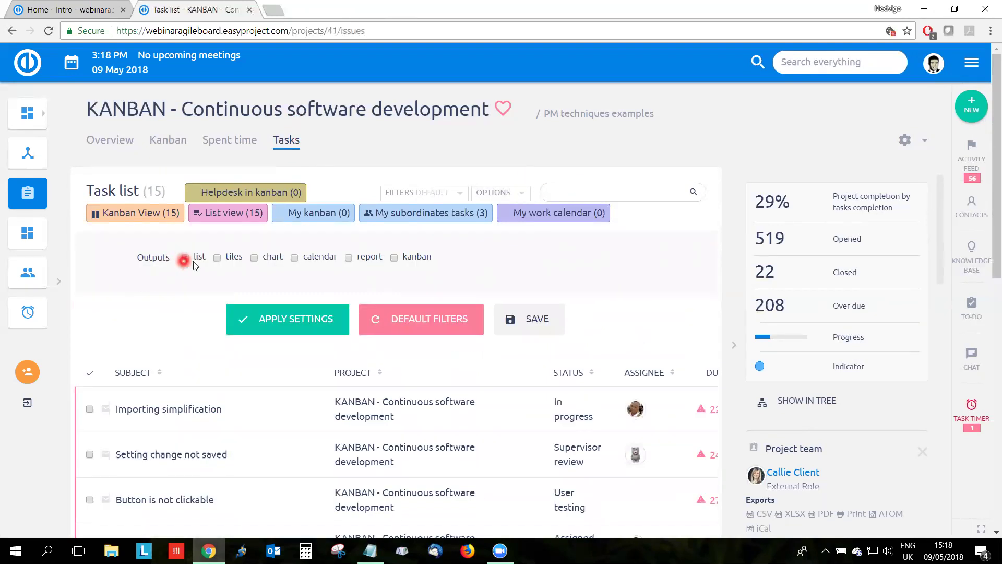
{"action": "left_click", "coordinate": [409, 259]}
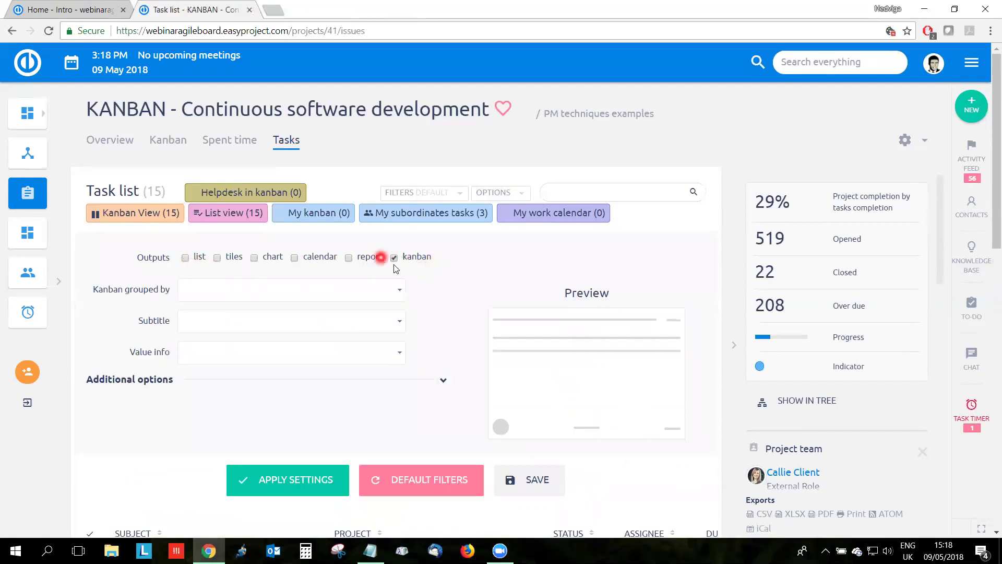
{"action": "scroll", "coordinate": [480, 342], "scroll_direction": "down", "scroll_amount": 1}
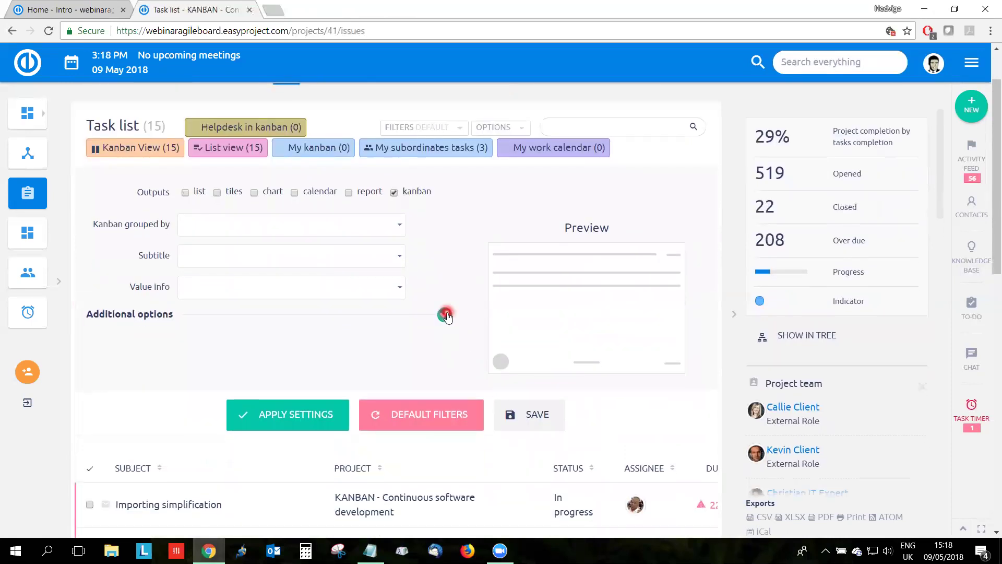
{"action": "left_click", "coordinate": [445, 314]}
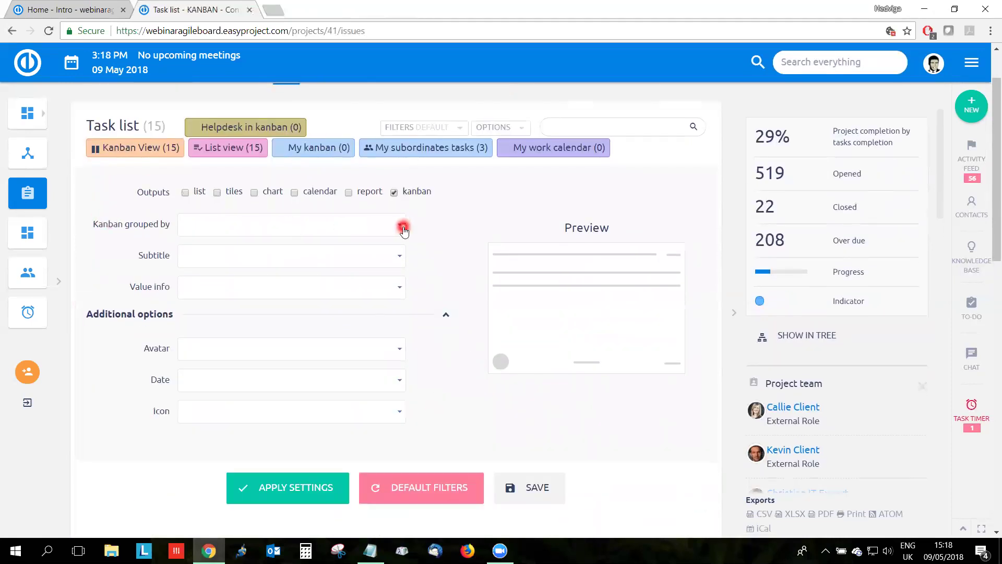
{"action": "left_click", "coordinate": [364, 227]}
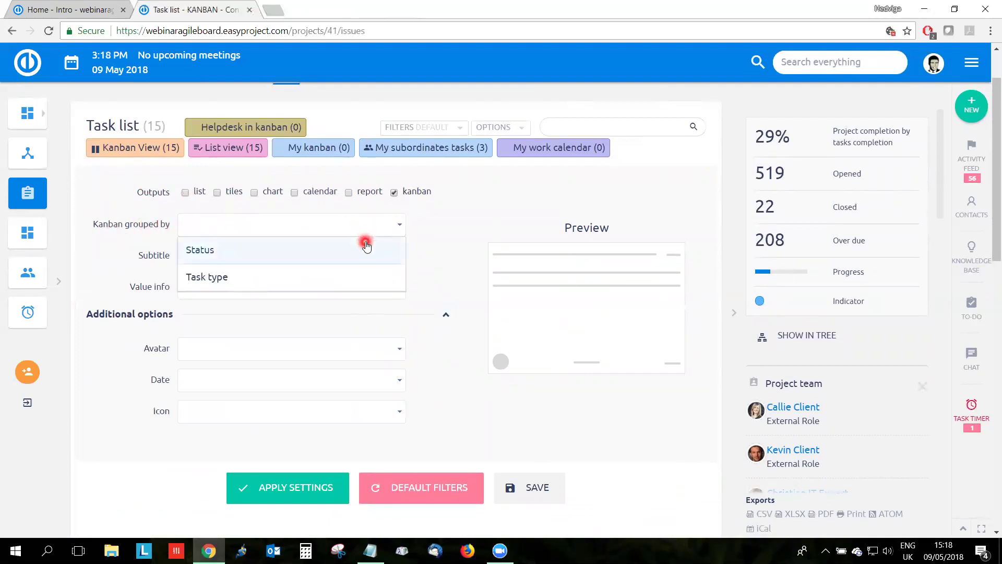
{"action": "left_click", "coordinate": [345, 277]}
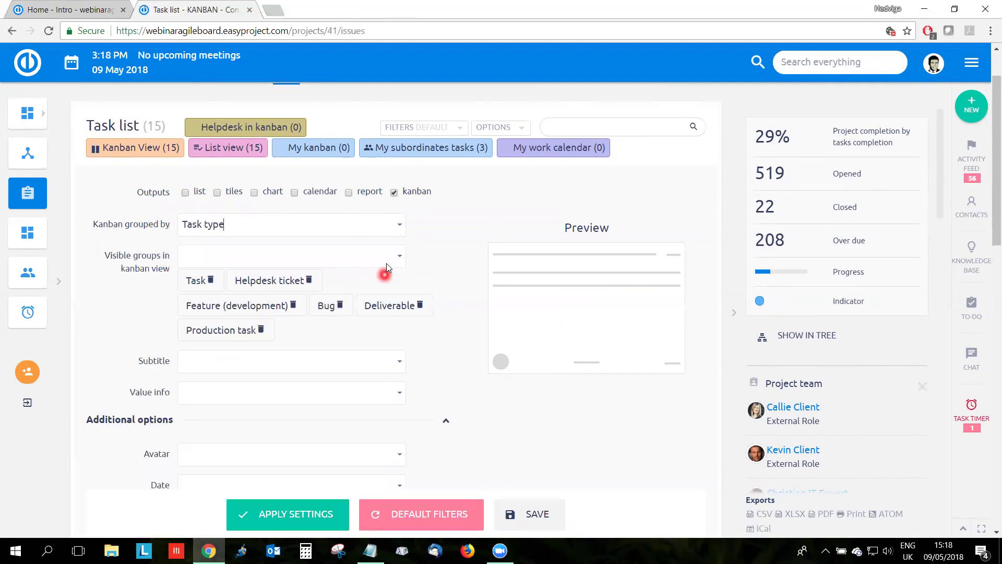
Set the kanban card's subtitle to Project and its value info to Remaining time
{"action": "scroll", "coordinate": [353, 327], "scroll_direction": "down", "scroll_amount": 1}
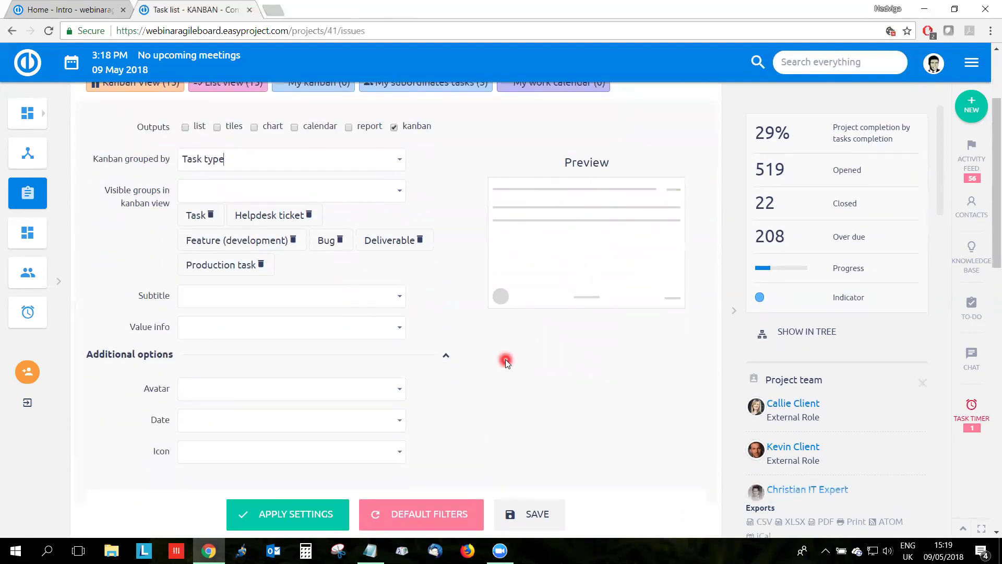
{"action": "scroll", "coordinate": [480, 318], "scroll_direction": "down", "scroll_amount": 1}
{"action": "left_click", "coordinate": [397, 230]}
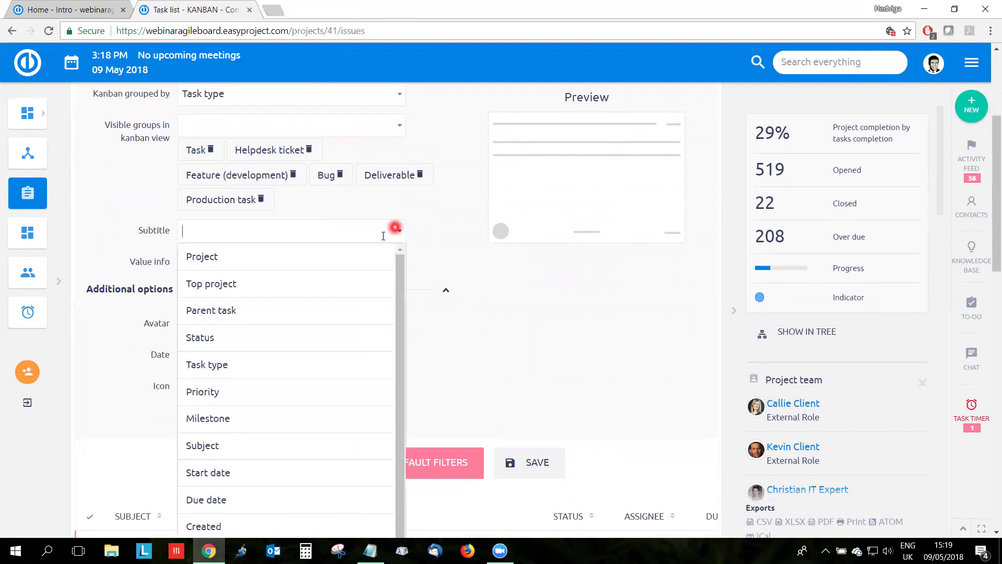
{"action": "left_click", "coordinate": [309, 258]}
{"action": "left_click", "coordinate": [322, 267]}
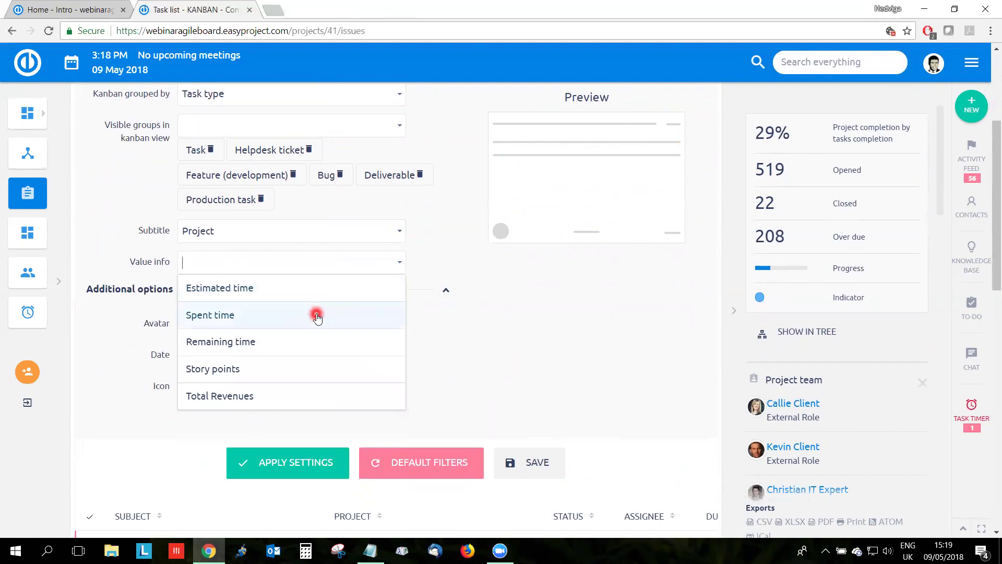
{"action": "left_click", "coordinate": [307, 342]}
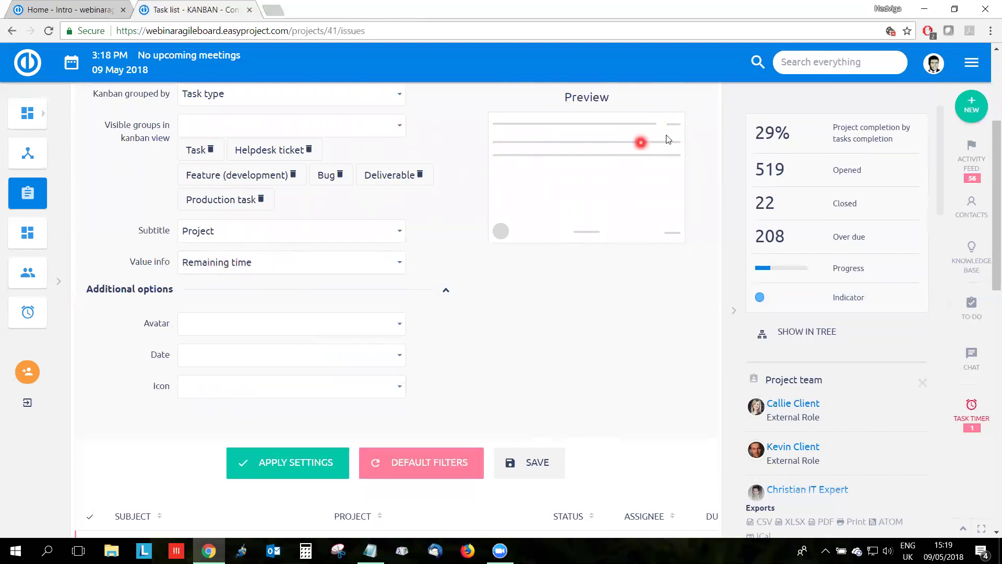
Set the kanban card's avatar to Assignee, its date to Due date and its icon to Task type
{"action": "left_click", "coordinate": [226, 324]}
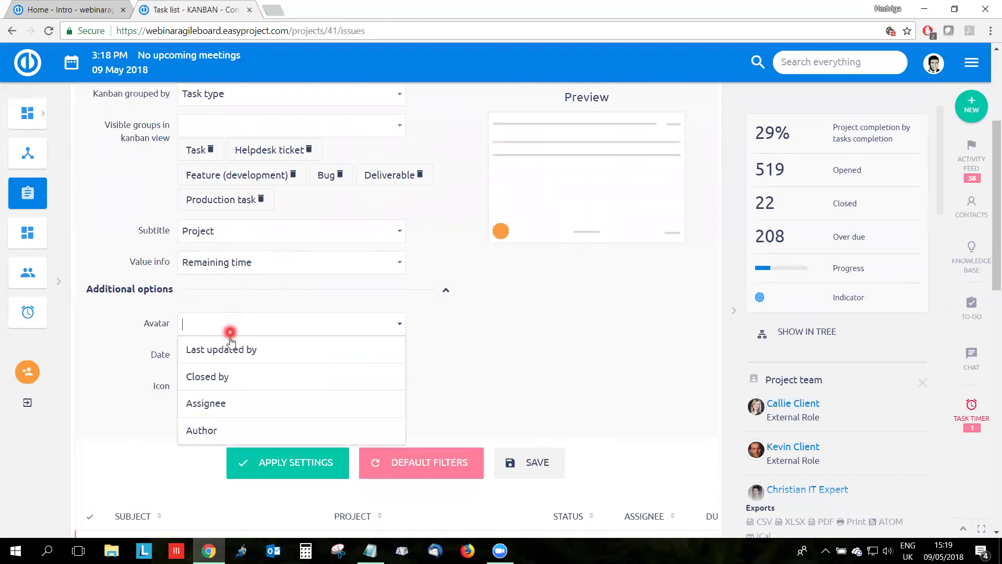
{"action": "left_click", "coordinate": [226, 404]}
{"action": "left_click", "coordinate": [258, 355]}
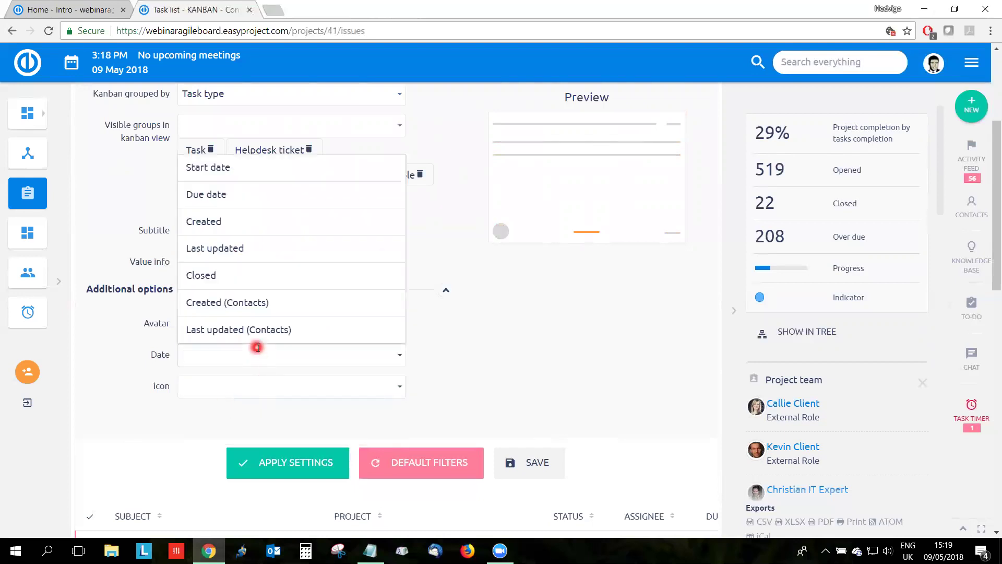
{"action": "left_click", "coordinate": [271, 193]}
{"action": "left_click", "coordinate": [259, 414]}
{"action": "left_click", "coordinate": [256, 437]}
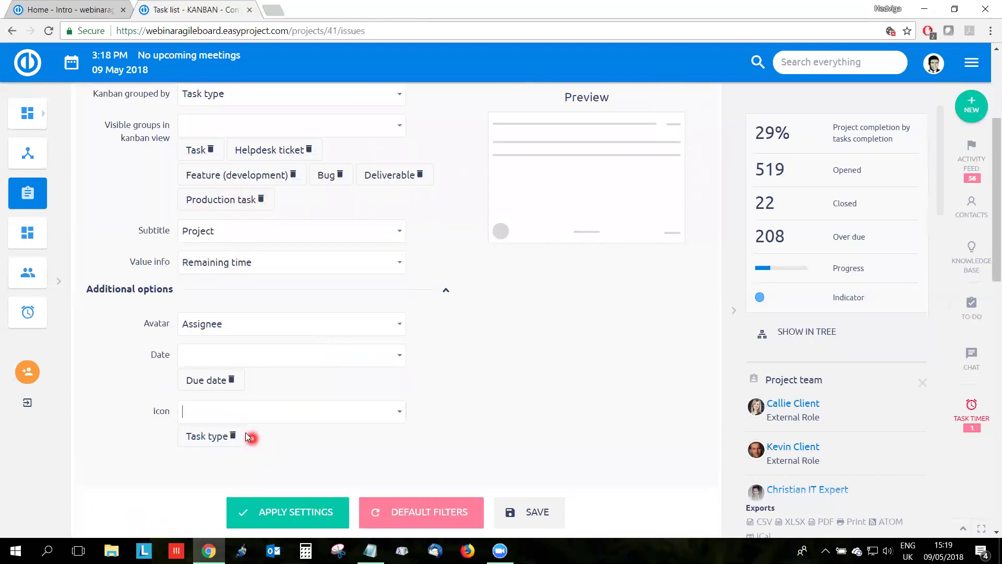
Apply the kanban output settings, look through the task type columns, and try moving the "Implement new iconset" card between them
{"action": "scroll", "coordinate": [540, 421], "scroll_direction": "down", "scroll_amount": 2}
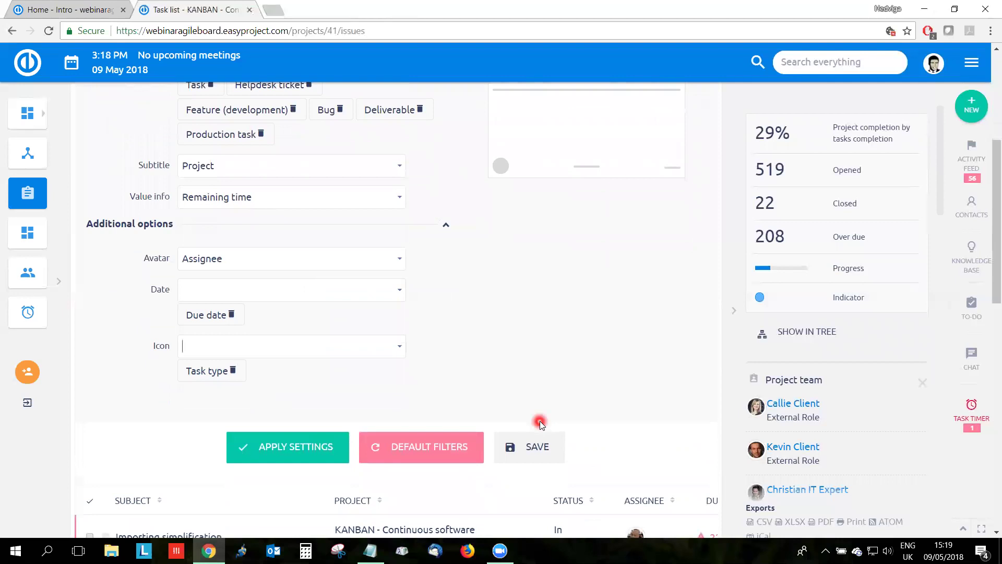
{"action": "left_click", "coordinate": [297, 447]}
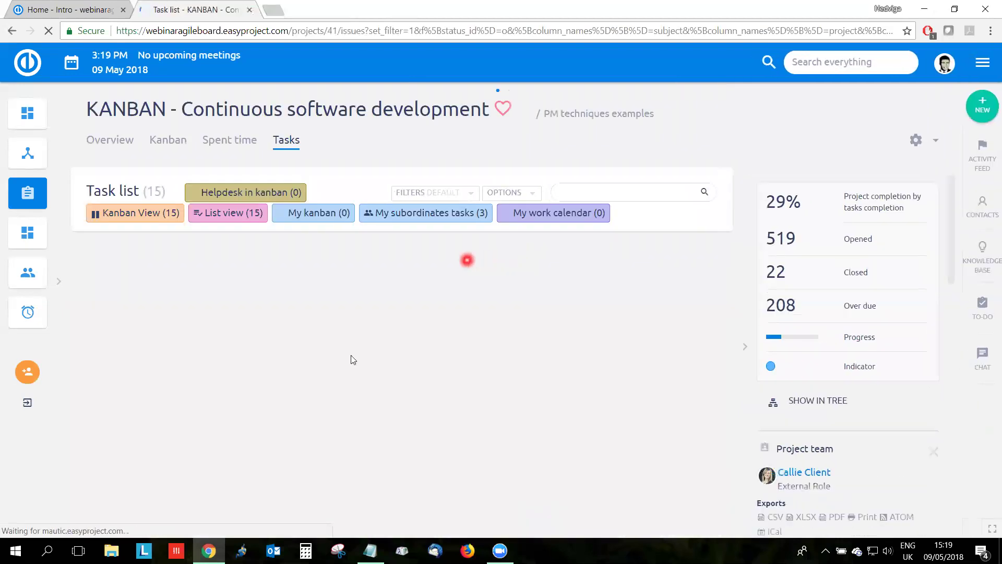
{"action": "scroll", "coordinate": [485, 397], "scroll_direction": "down", "scroll_amount": 2}
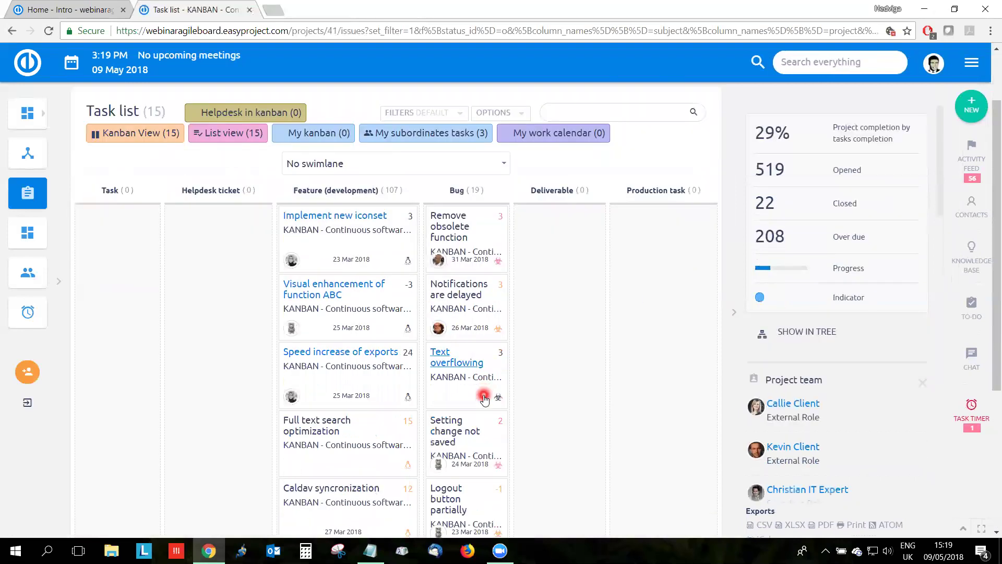
{"action": "scroll", "coordinate": [484, 398], "scroll_direction": "down", "scroll_amount": 5}
{"action": "scroll", "coordinate": [485, 399], "scroll_direction": "up", "scroll_amount": 7}
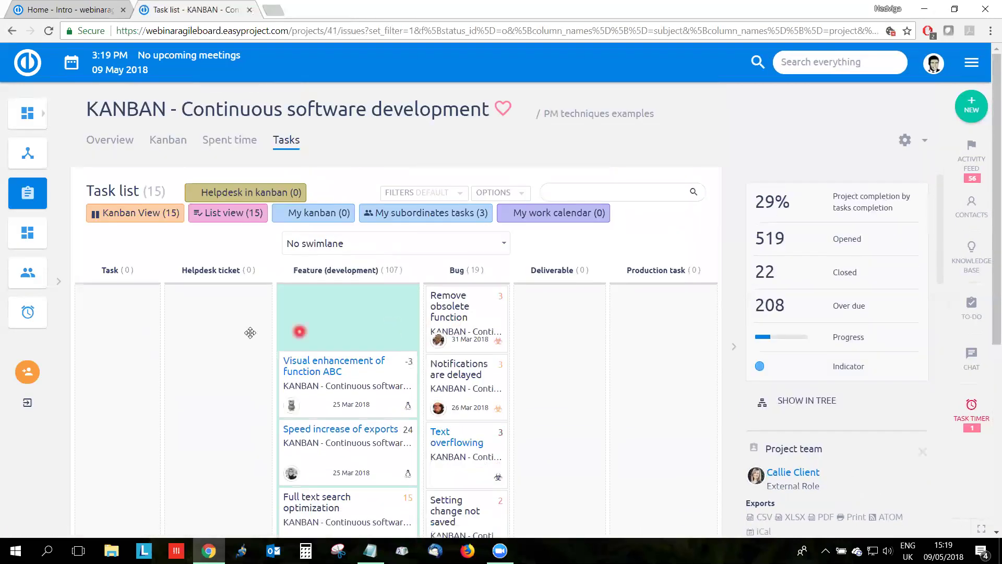
{"action": "left_click_drag", "start_coordinate": [382, 384], "coordinate": [575, 405]}
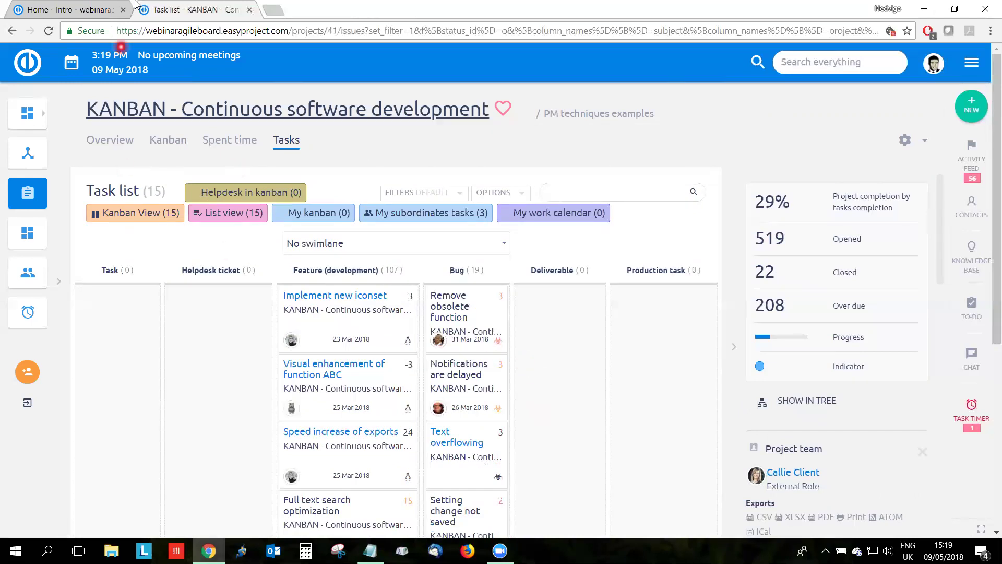
Close the task list page, return to the home page and open its My work dashboard
{"action": "left_click", "coordinate": [251, 10]}
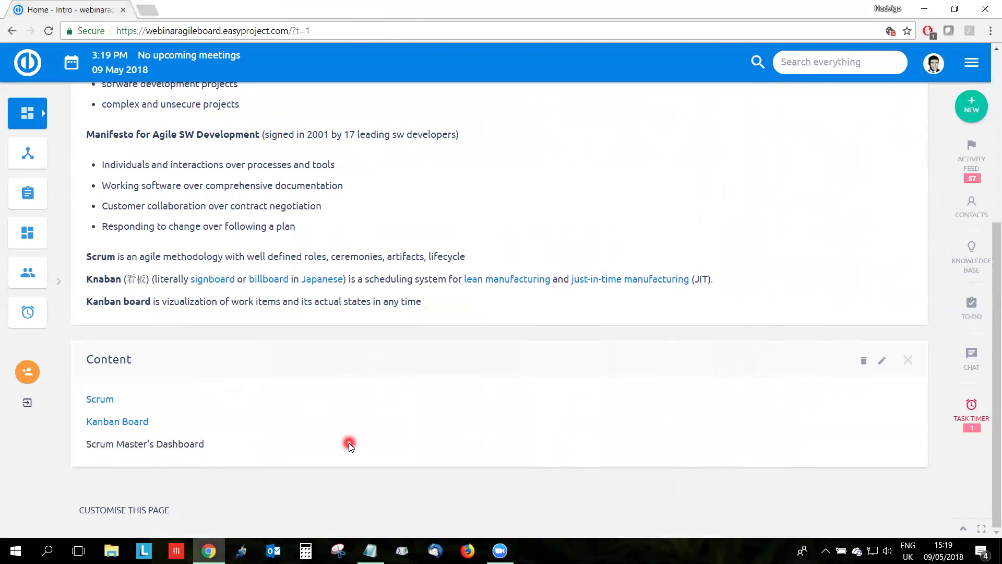
{"action": "scroll", "coordinate": [349, 443], "scroll_direction": "up", "scroll_amount": 5}
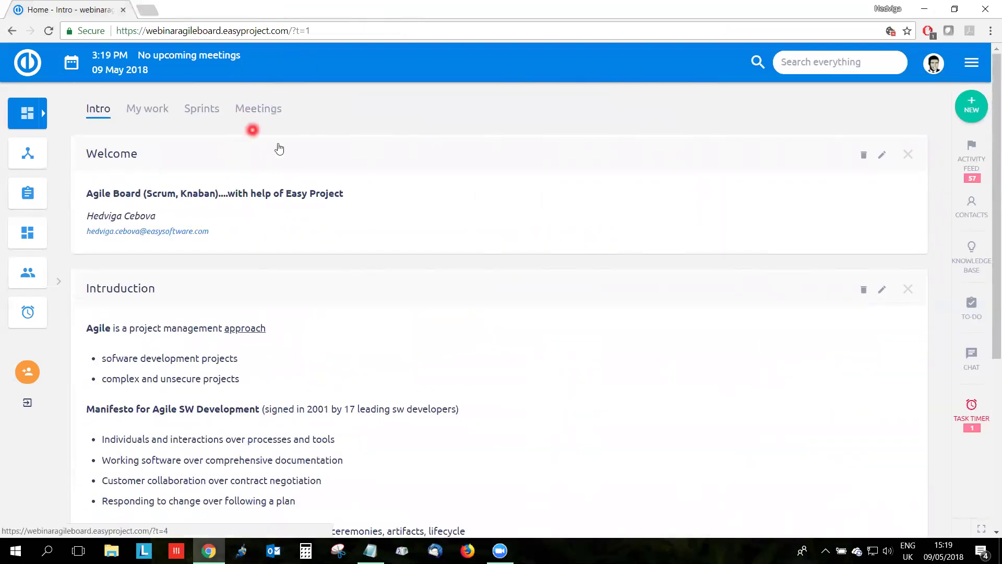
{"action": "left_click", "coordinate": [147, 112]}
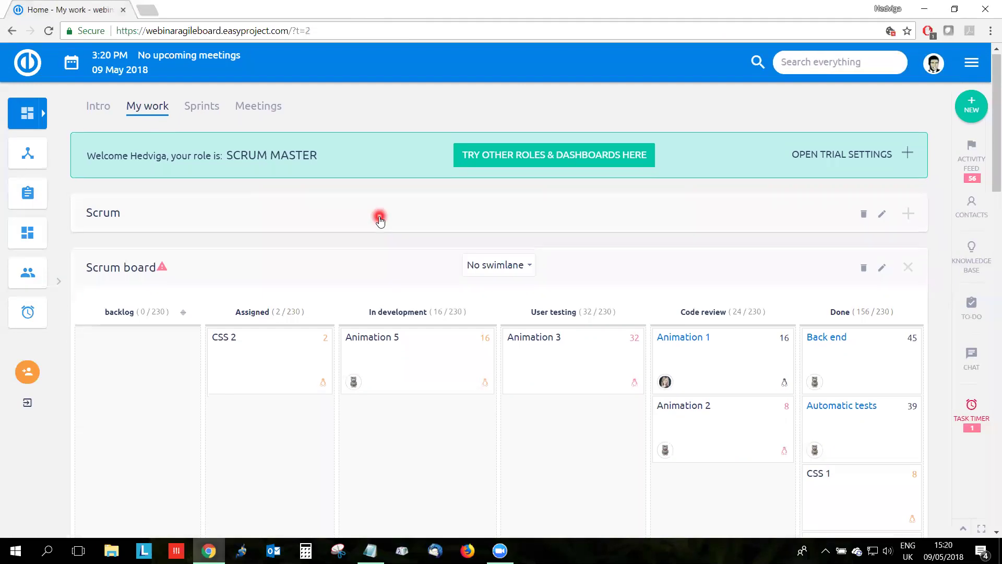
{"action": "scroll", "coordinate": [379, 216], "scroll_direction": "down", "scroll_amount": 4}
{"action": "scroll", "coordinate": [379, 216], "scroll_direction": "up", "scroll_amount": 4}
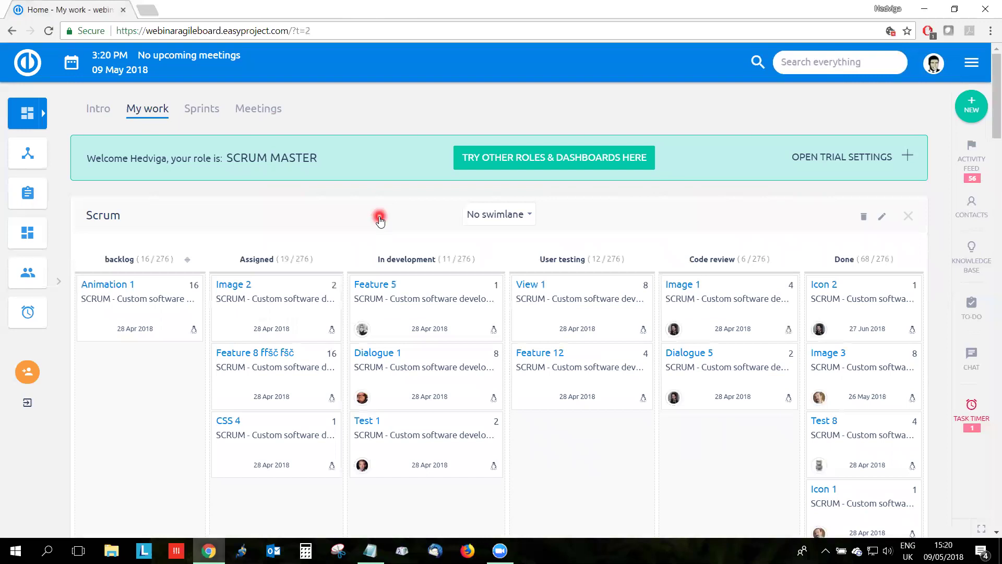
Look through the board in the expanded Scrum module, and collapse the module to reach the Scrum board below it
{"action": "left_click", "coordinate": [380, 220]}
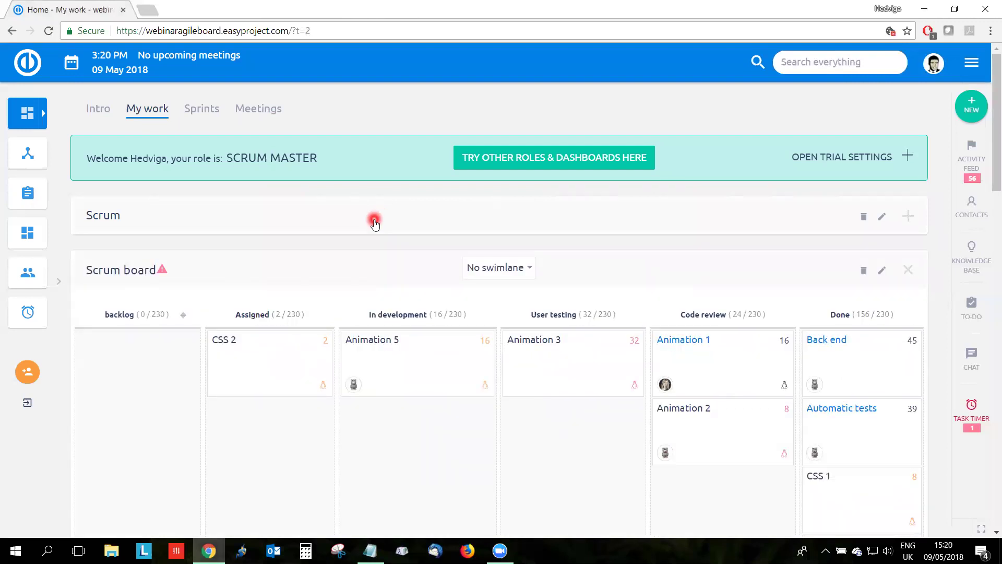
{"action": "left_click", "coordinate": [375, 221]}
{"action": "scroll", "coordinate": [356, 273], "scroll_direction": "down", "scroll_amount": 8}
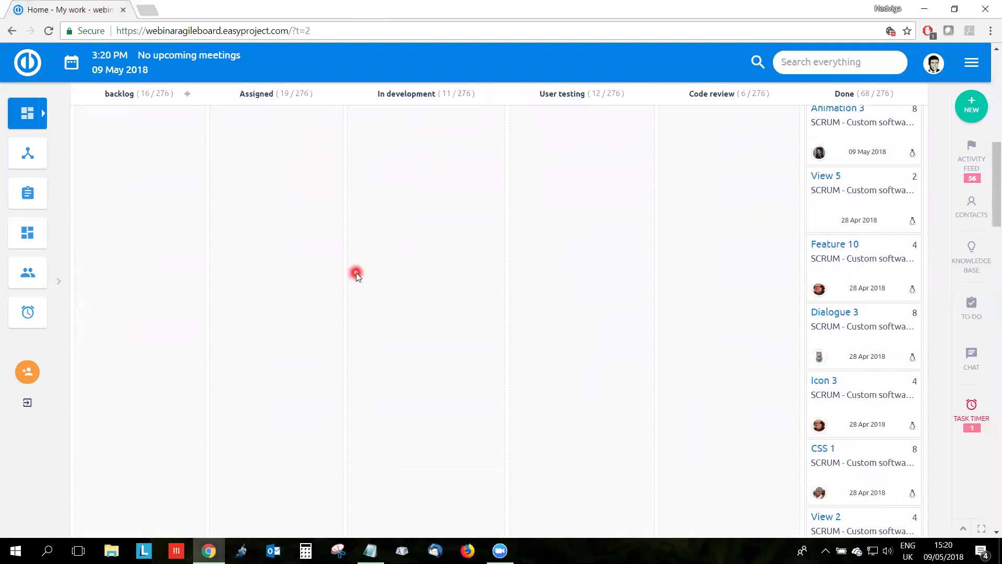
{"action": "scroll", "coordinate": [356, 272], "scroll_direction": "up", "scroll_amount": 10}
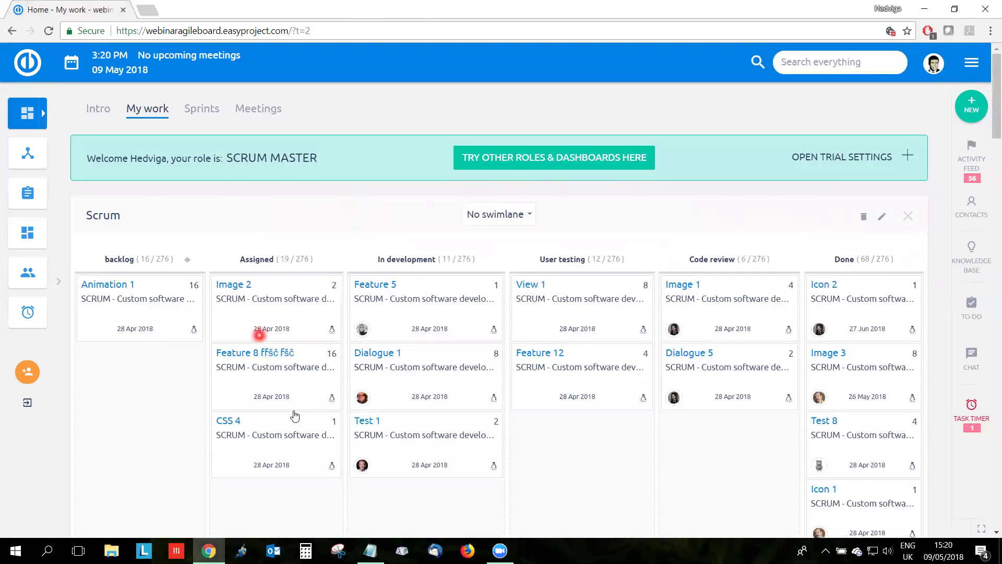
{"action": "left_click", "coordinate": [329, 226]}
{"action": "scroll", "coordinate": [364, 239], "scroll_direction": "down", "scroll_amount": 1}
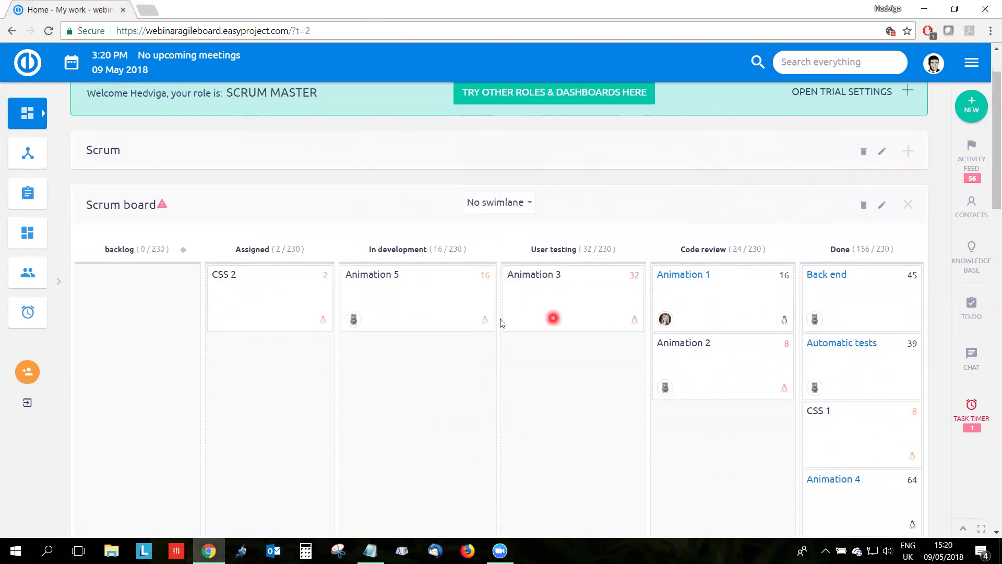
Move the Animation 5 card on the Scrum board from In development to User testing and on to Done
{"action": "scroll", "coordinate": [461, 351], "scroll_direction": "down", "scroll_amount": 1}
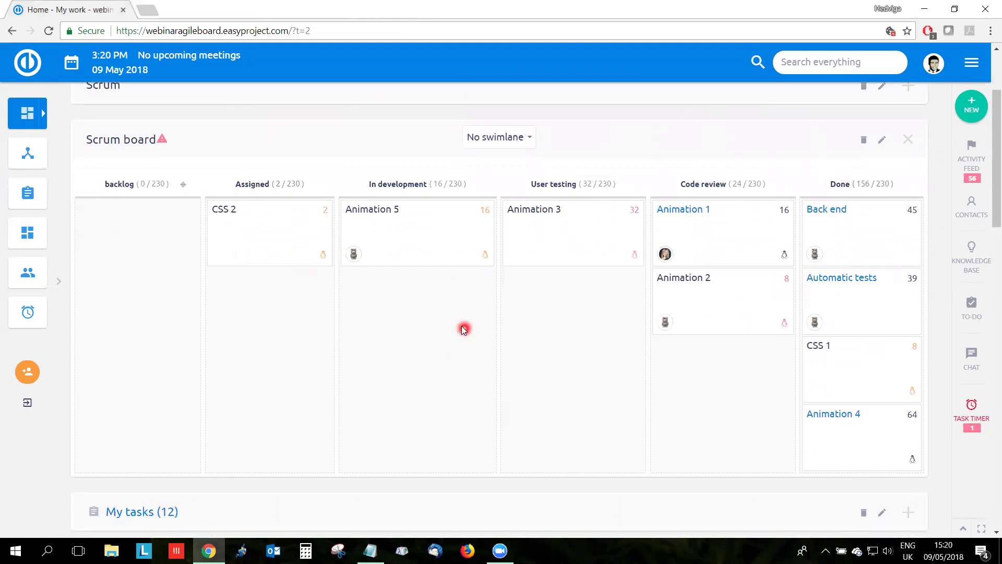
{"action": "mouse_move", "coordinate": [406, 235]}
{"action": "left_click_drag", "start_coordinate": [406, 235], "coordinate": [554, 452]}
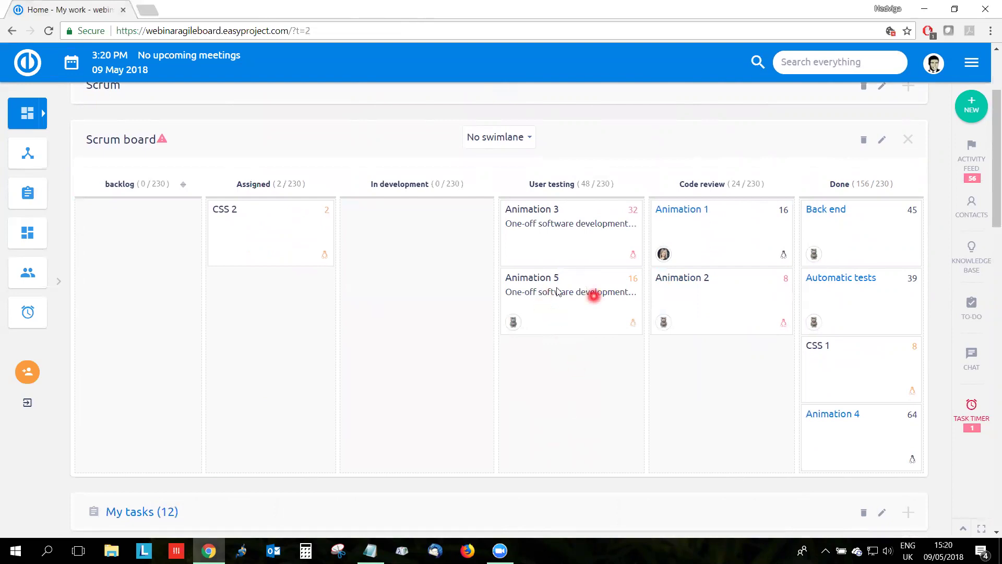
{"action": "left_click_drag", "start_coordinate": [583, 319], "coordinate": [846, 362]}
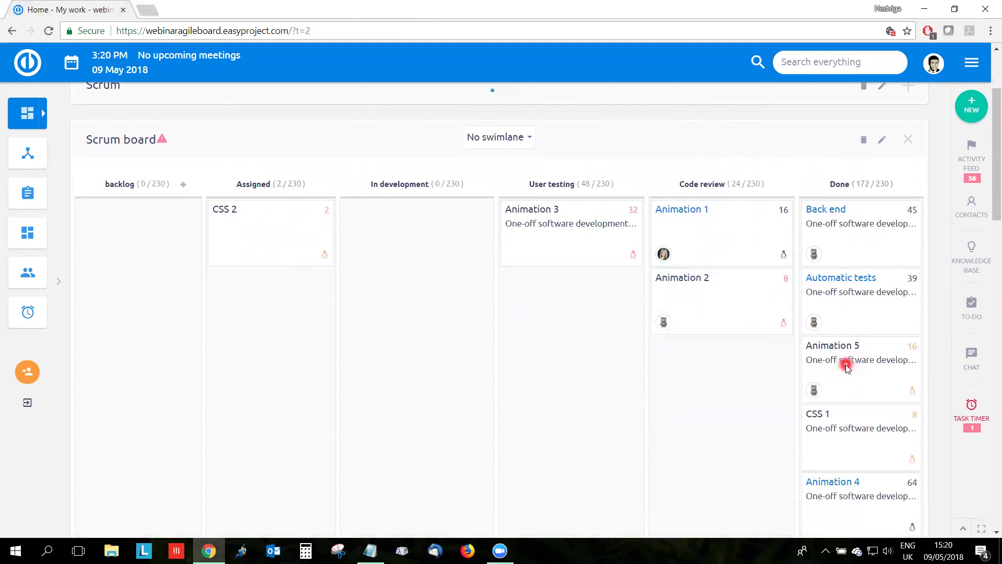
{"action": "scroll", "coordinate": [408, 377], "scroll_direction": "up", "scroll_amount": 3}
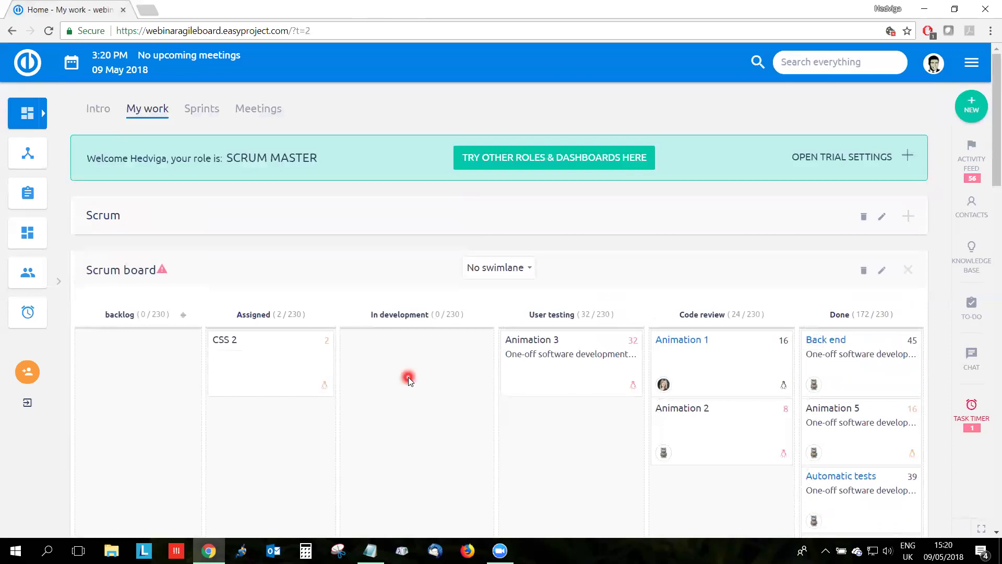
Start customising the My work page and add a Scrum board module from the module list
{"action": "scroll", "coordinate": [234, 374], "scroll_direction": "down", "scroll_amount": 20}
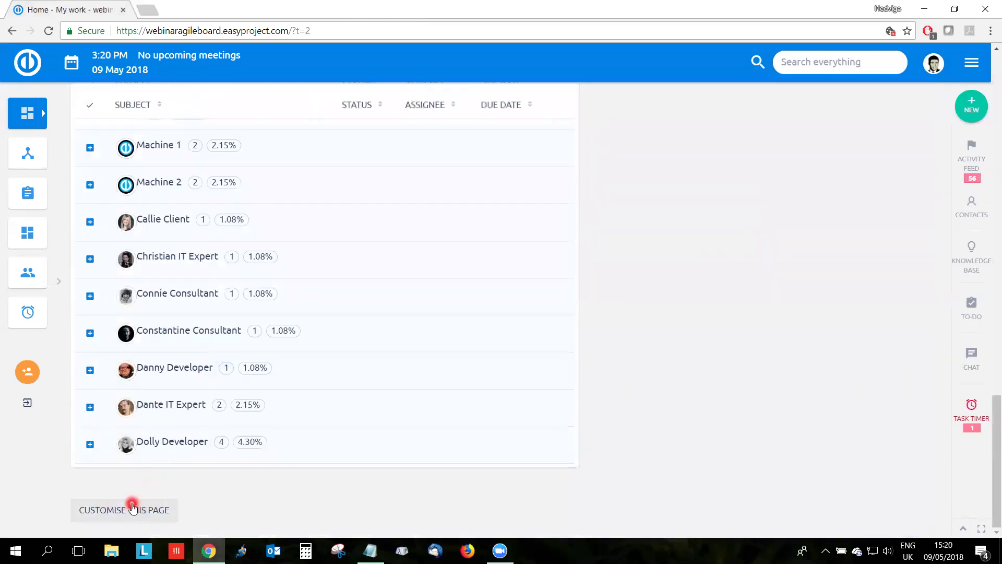
{"action": "left_click", "coordinate": [135, 512]}
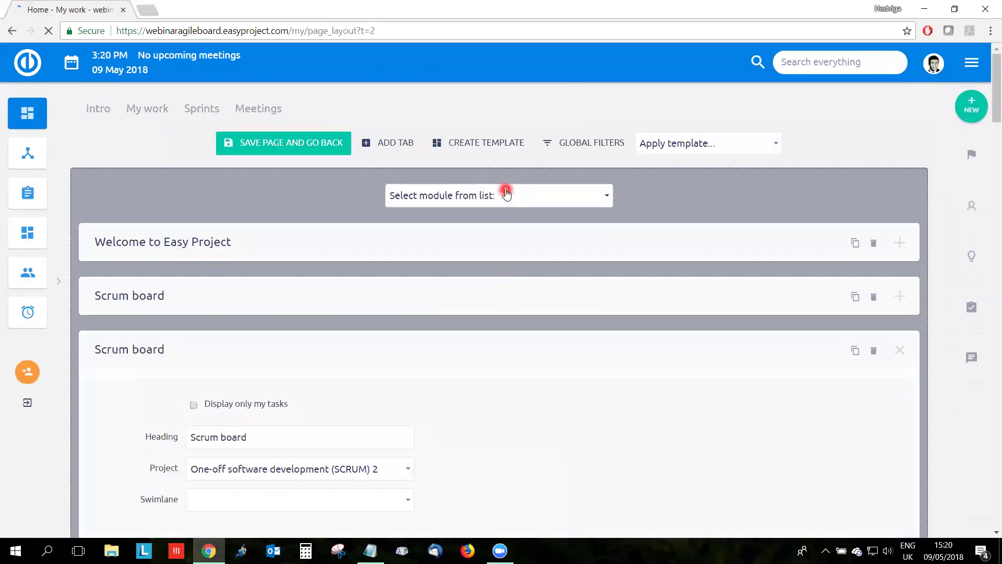
{"action": "left_click", "coordinate": [506, 195]}
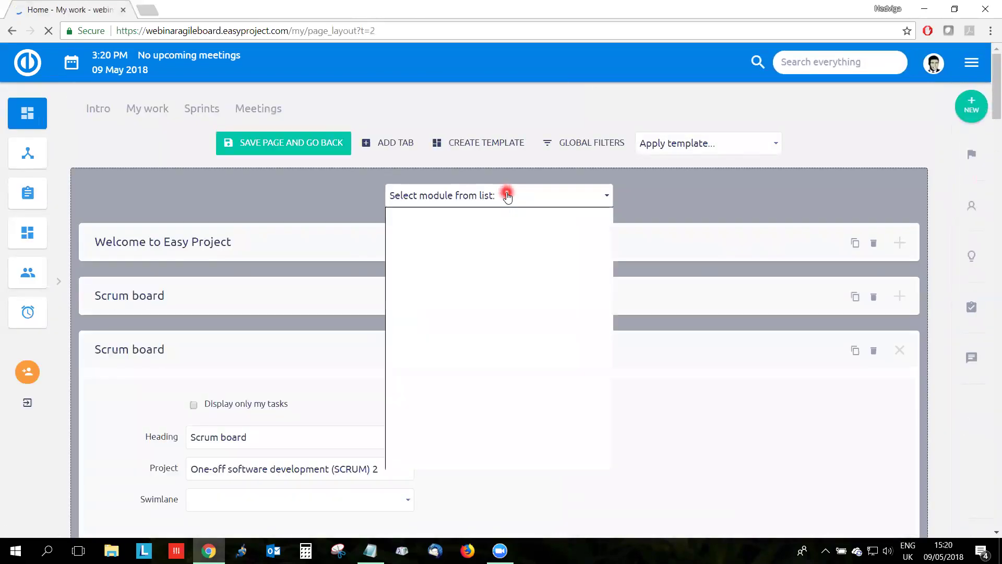
{"action": "left_click", "coordinate": [511, 331]}
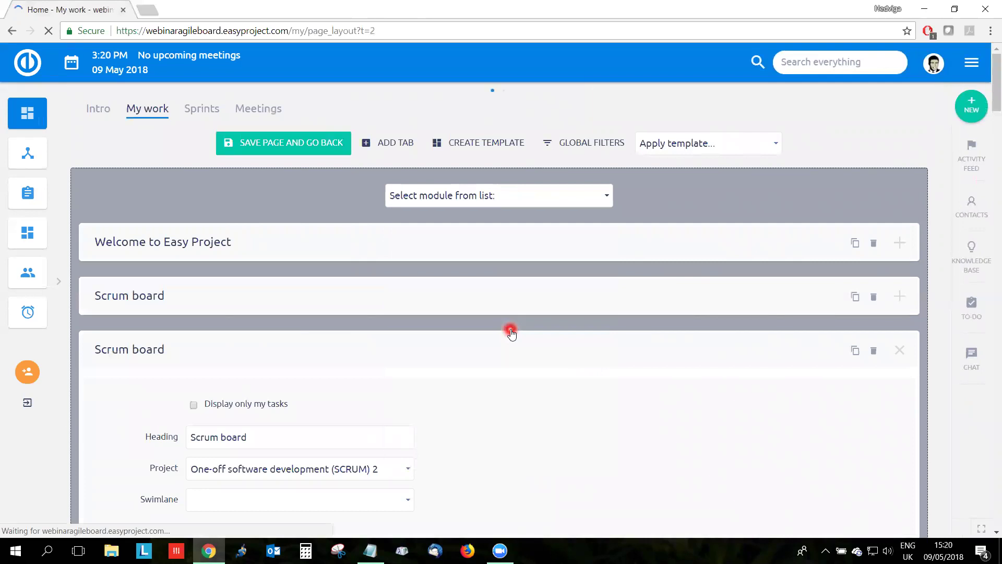
{"action": "left_click", "coordinate": [505, 195]}
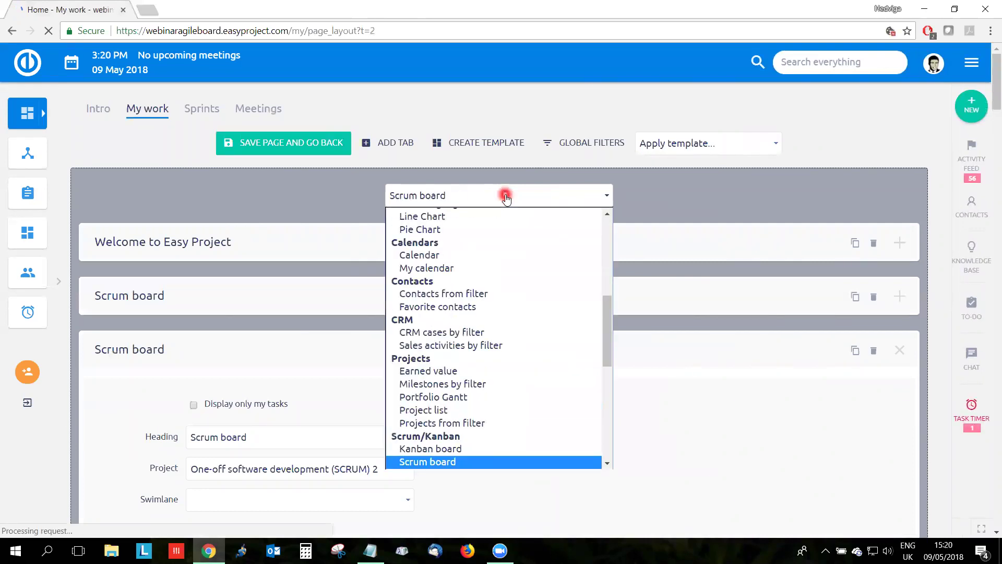
{"action": "left_click", "coordinate": [453, 464]}
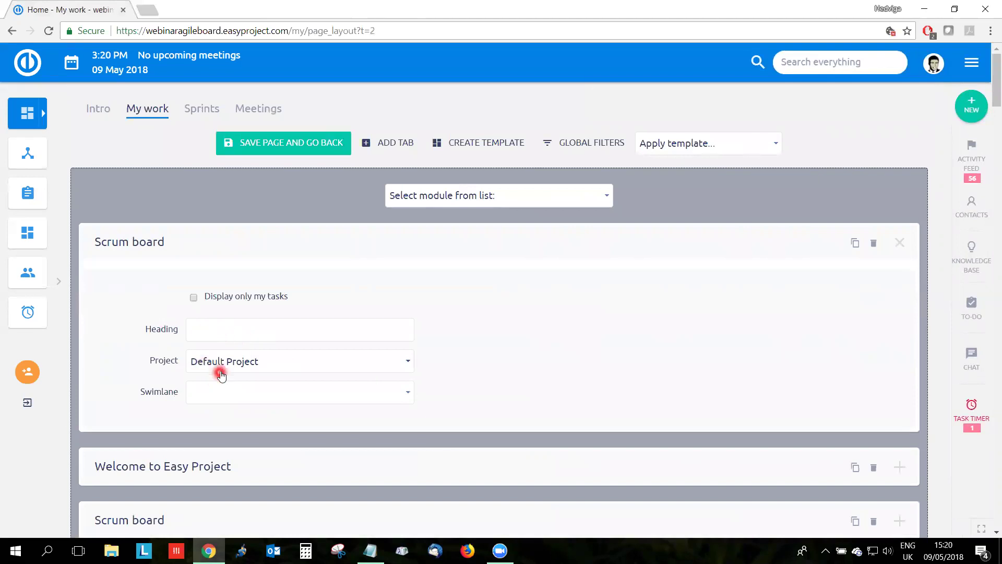
Check the new Scrum board module's project choices, remove the module, and save the page
{"action": "left_click", "coordinate": [257, 364]}
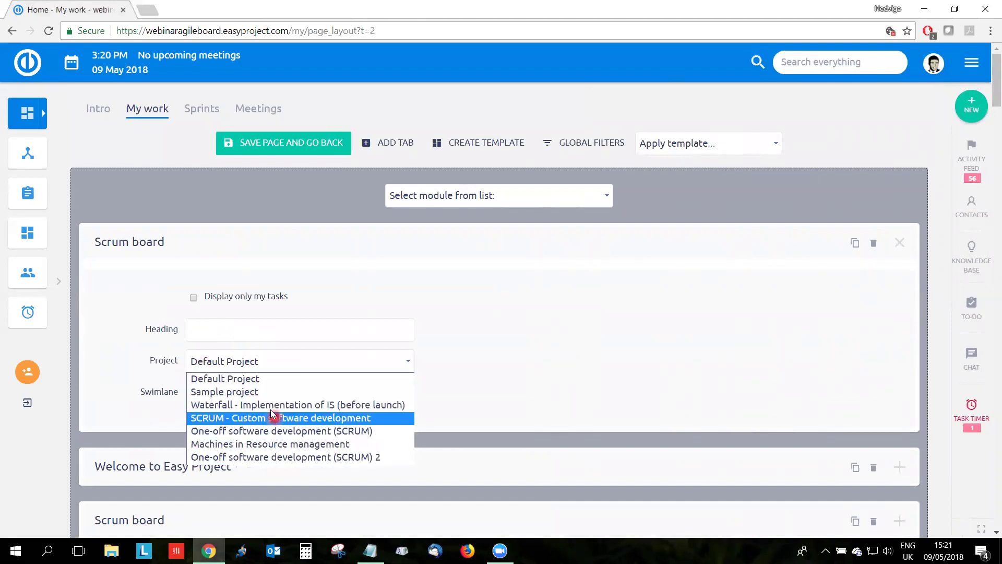
{"action": "left_click", "coordinate": [256, 374]}
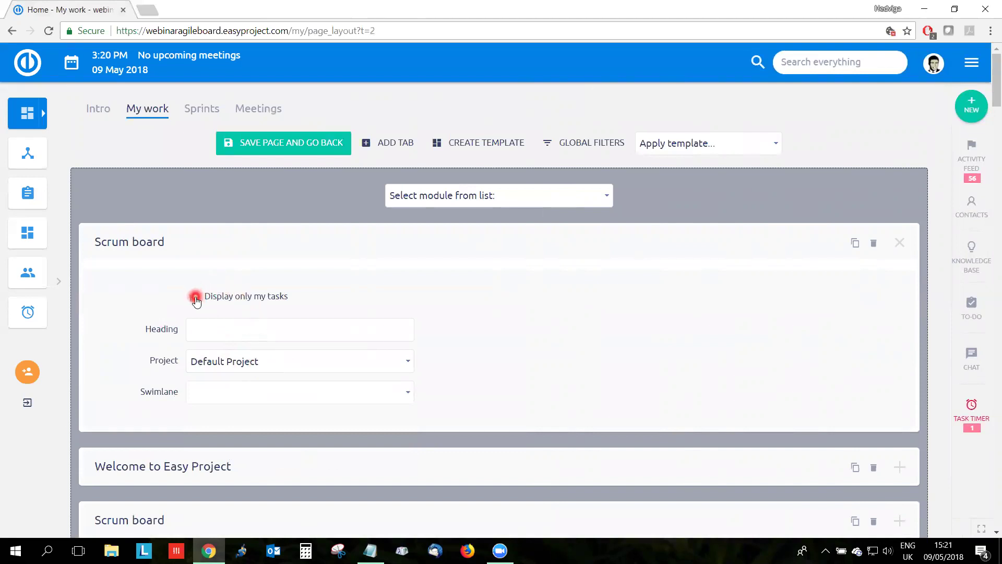
{"action": "left_click", "coordinate": [873, 244]}
{"action": "left_click", "coordinate": [572, 102]}
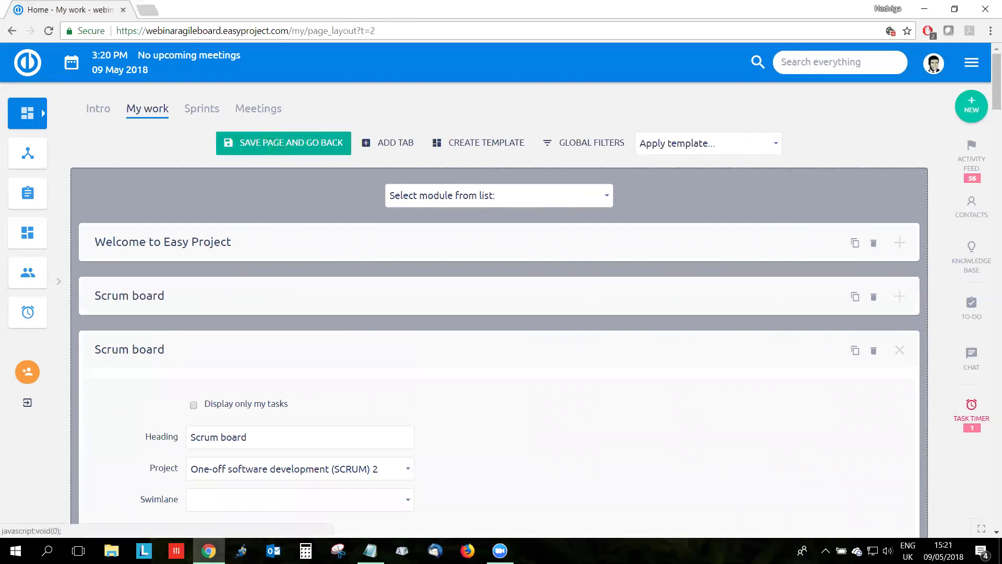
{"action": "left_click", "coordinate": [252, 153]}
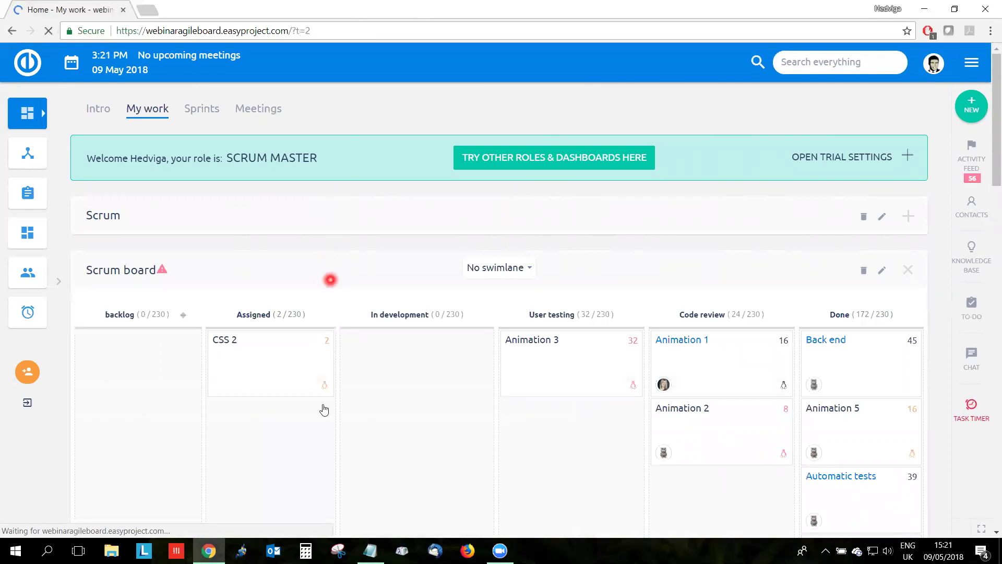
Try the kanban output in the My tasks module settings, check its kanban options, and close the settings without updating
{"action": "scroll", "coordinate": [329, 282], "scroll_direction": "down", "scroll_amount": 10}
{"action": "scroll", "coordinate": [329, 344], "scroll_direction": "up", "scroll_amount": 3}
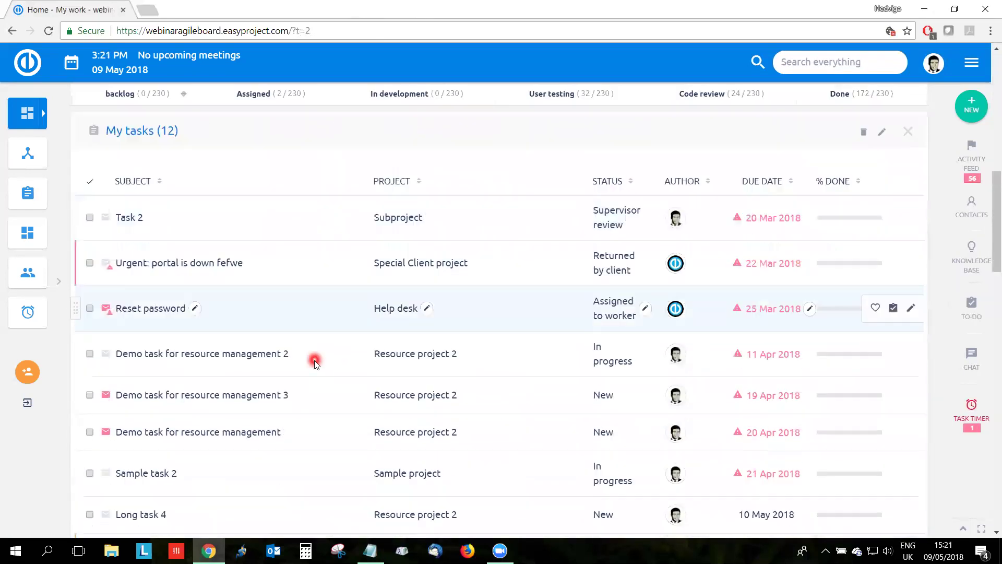
{"action": "scroll", "coordinate": [314, 359], "scroll_direction": "down", "scroll_amount": 3}
{"action": "scroll", "coordinate": [684, 271], "scroll_direction": "up", "scroll_amount": 1}
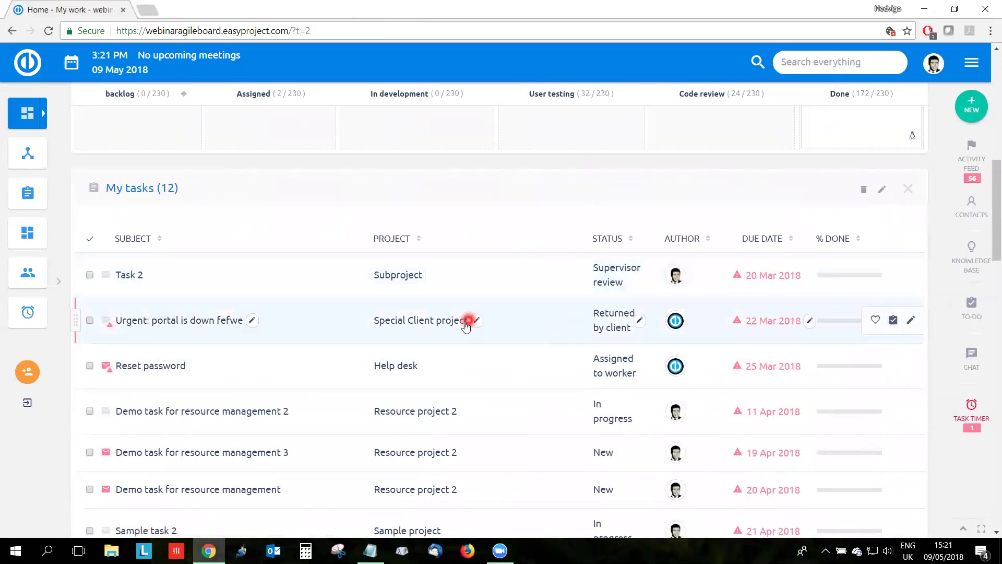
{"action": "scroll", "coordinate": [468, 375], "scroll_direction": "down", "scroll_amount": 2}
{"action": "scroll", "coordinate": [468, 375], "scroll_direction": "up", "scroll_amount": 2}
{"action": "left_click", "coordinate": [886, 190]}
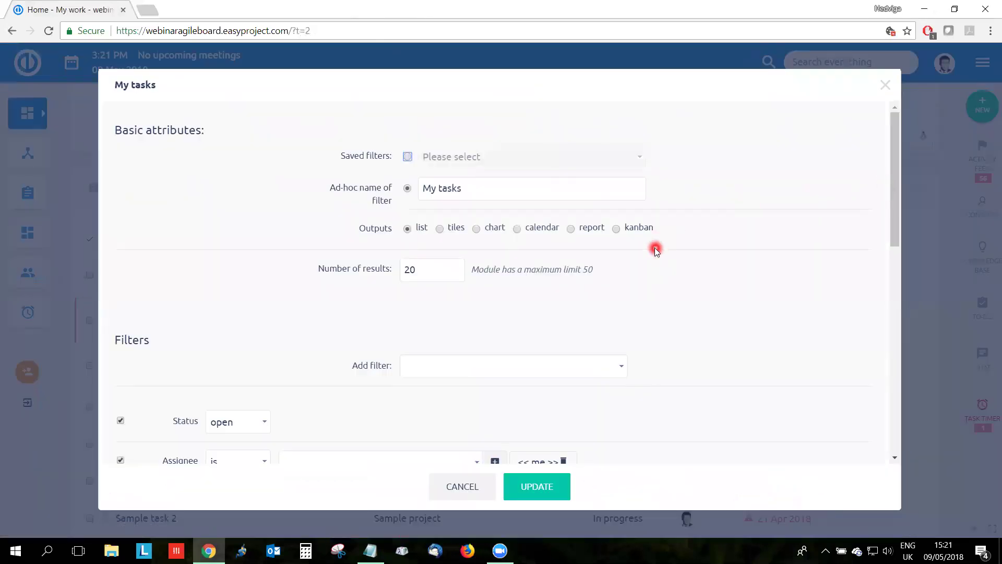
{"action": "left_click", "coordinate": [653, 230]}
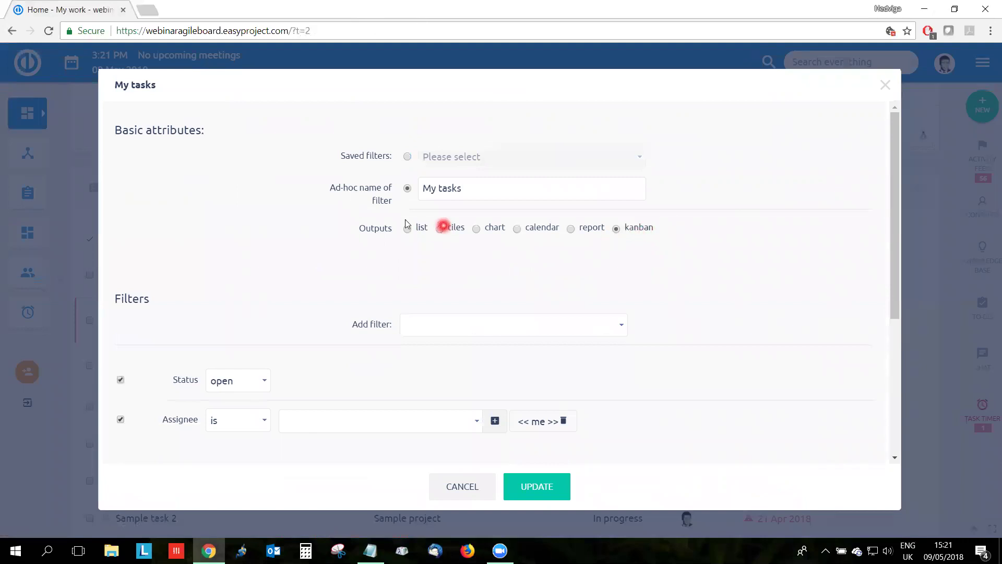
{"action": "scroll", "coordinate": [459, 280], "scroll_direction": "down", "scroll_amount": 2}
{"action": "scroll", "coordinate": [459, 281], "scroll_direction": "down", "scroll_amount": 3}
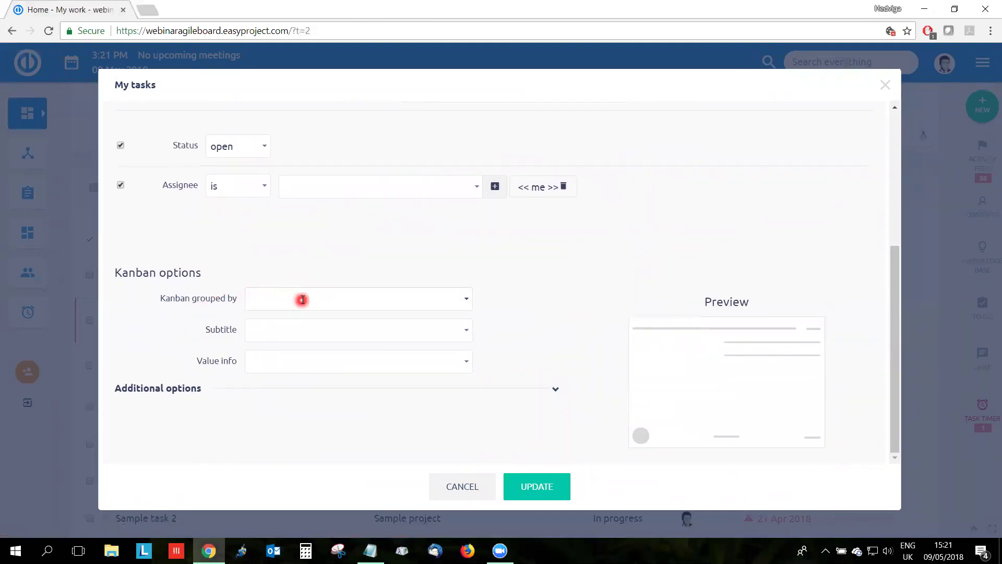
{"action": "left_click", "coordinate": [889, 85]}
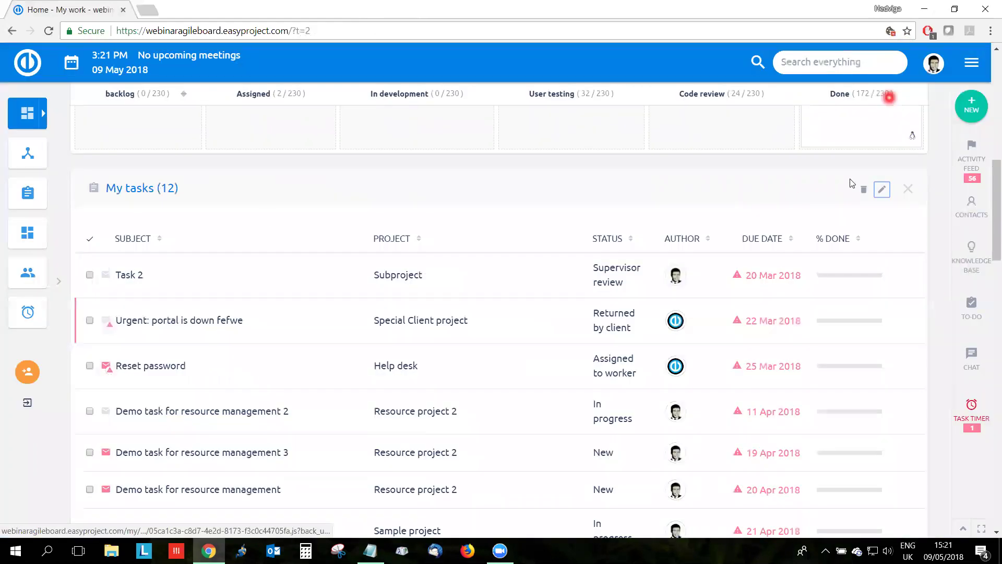
Collapse the My tasks module and examine the Sprint Completion gauge's entities, summed columns and Tag 1 filters, closing its settings without updating
{"action": "left_click", "coordinate": [205, 191]}
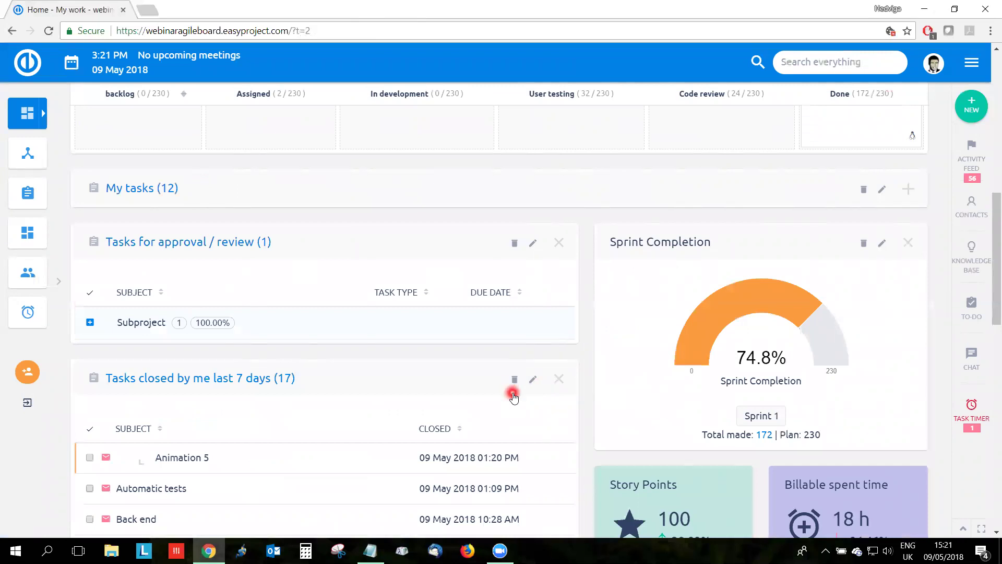
{"action": "scroll", "coordinate": [513, 397], "scroll_direction": "down", "scroll_amount": 1}
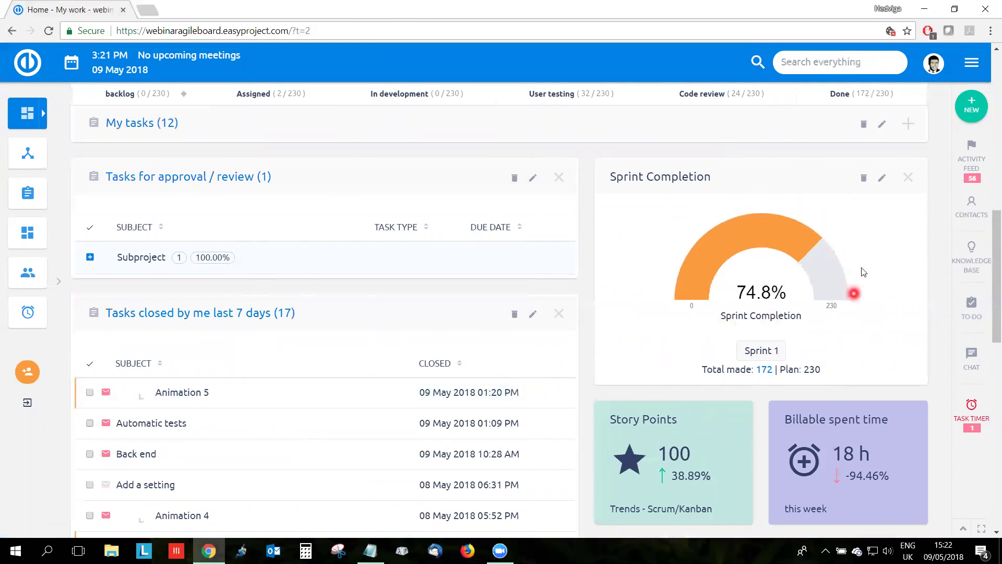
{"action": "left_click", "coordinate": [882, 178]}
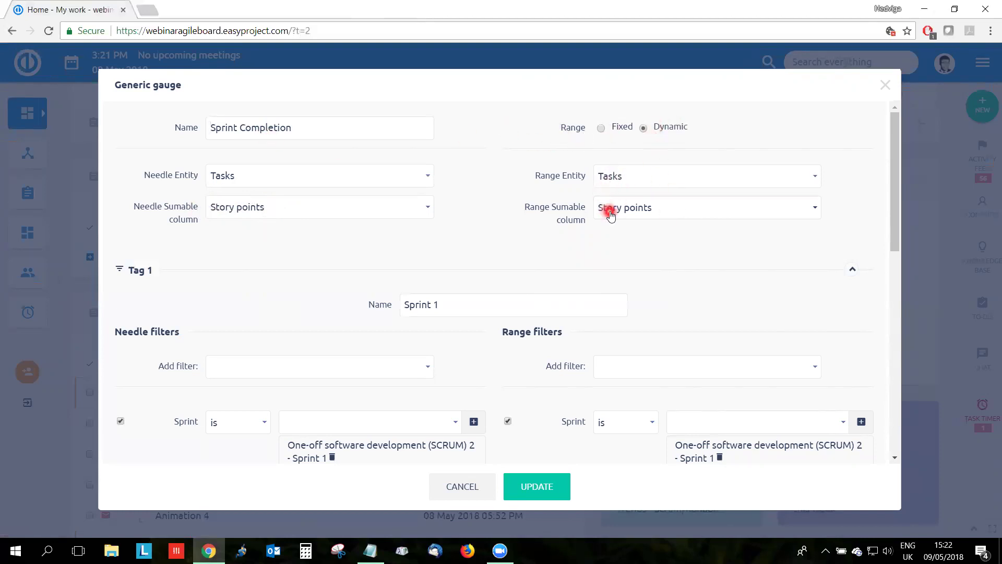
{"action": "scroll", "coordinate": [606, 215], "scroll_direction": "down", "scroll_amount": 1}
{"action": "scroll", "coordinate": [311, 252], "scroll_direction": "down", "scroll_amount": 1}
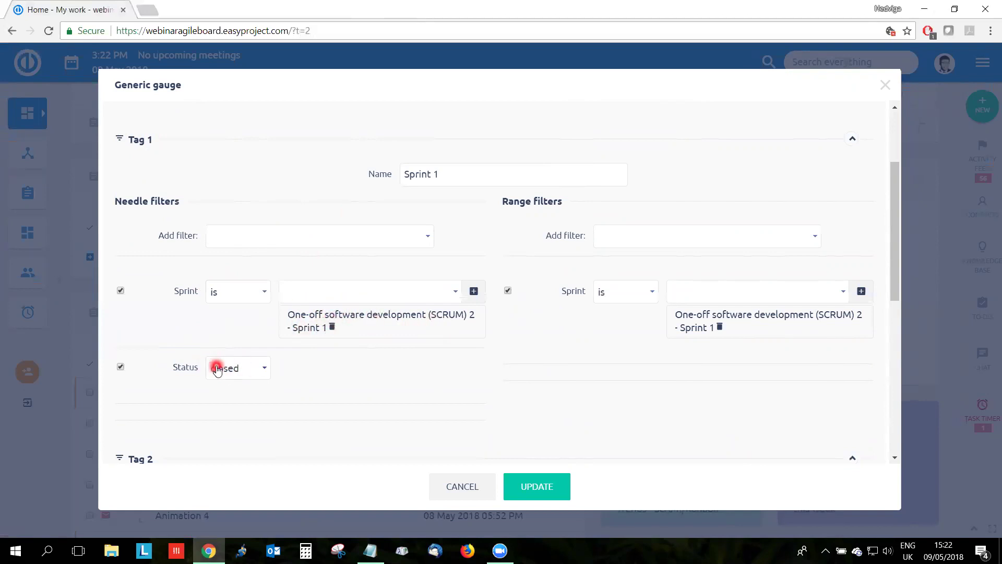
{"action": "scroll", "coordinate": [629, 361], "scroll_direction": "up", "scroll_amount": 3}
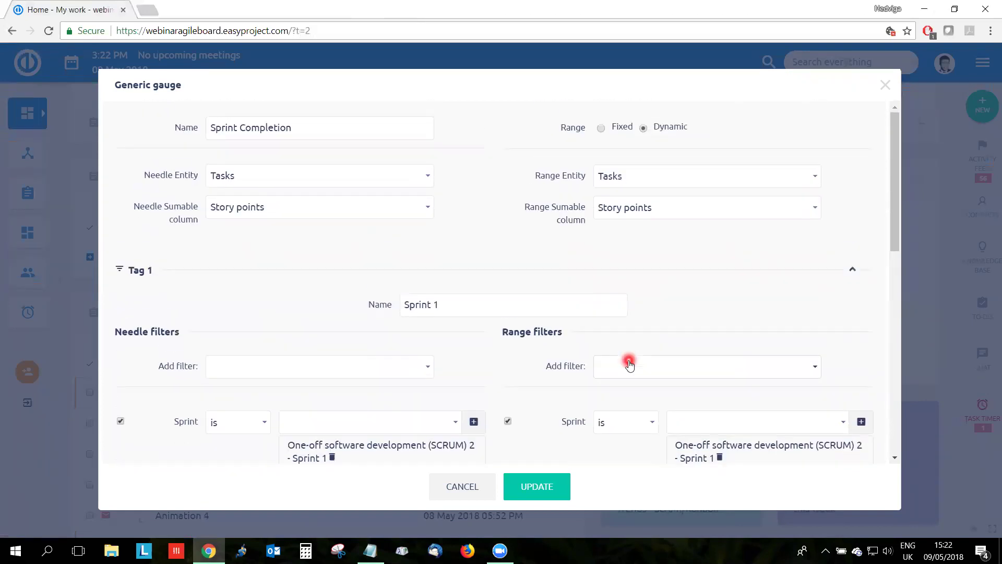
{"action": "scroll", "coordinate": [630, 364], "scroll_direction": "down", "scroll_amount": 1}
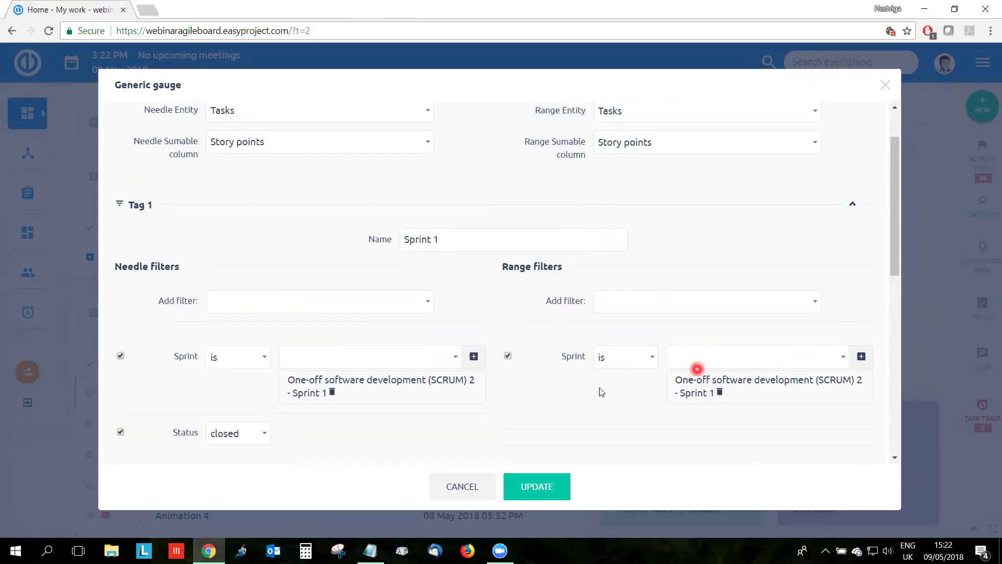
{"action": "scroll", "coordinate": [606, 384], "scroll_direction": "up", "scroll_amount": 2}
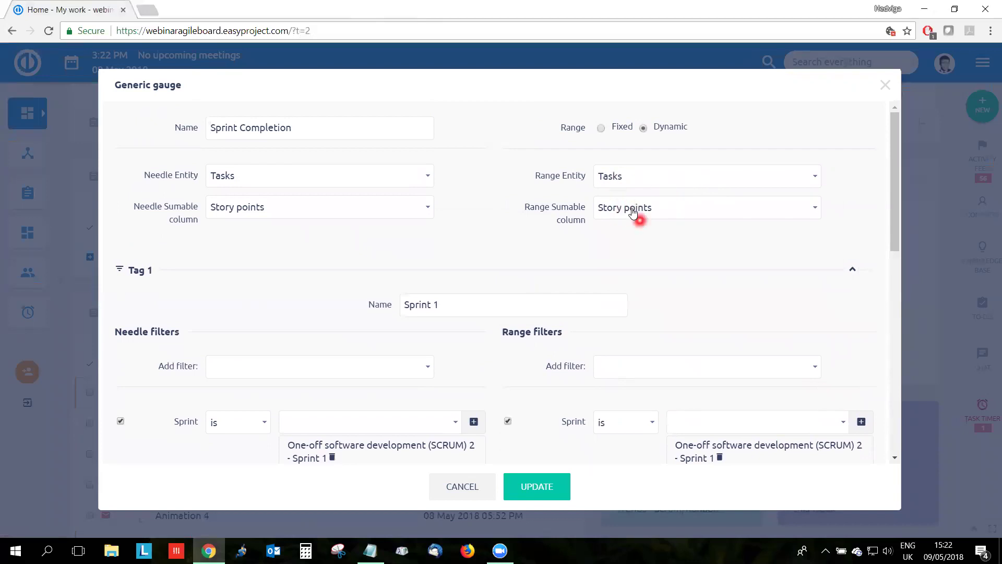
{"action": "scroll", "coordinate": [618, 216], "scroll_direction": "down", "scroll_amount": 1}
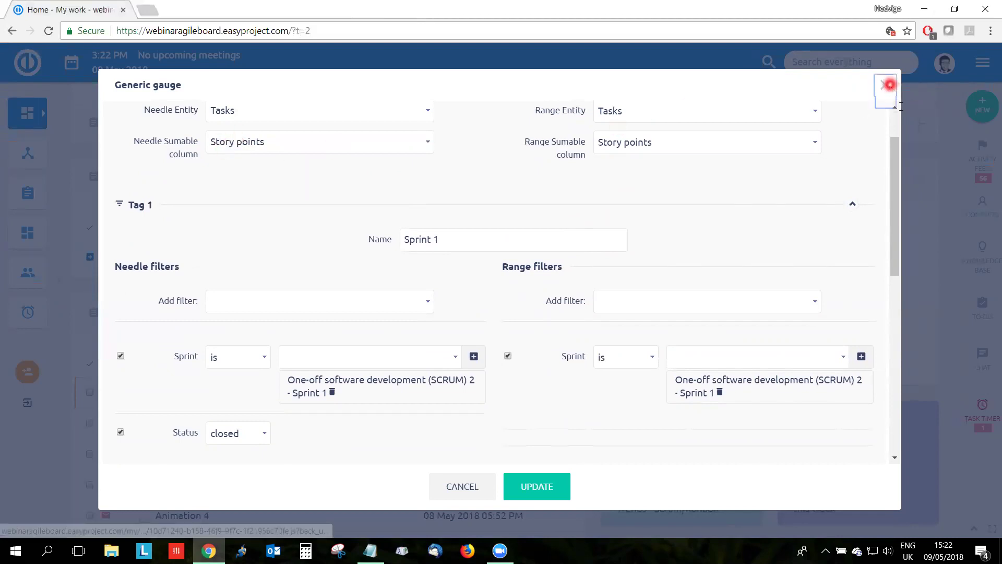
{"action": "left_click", "coordinate": [885, 84]}
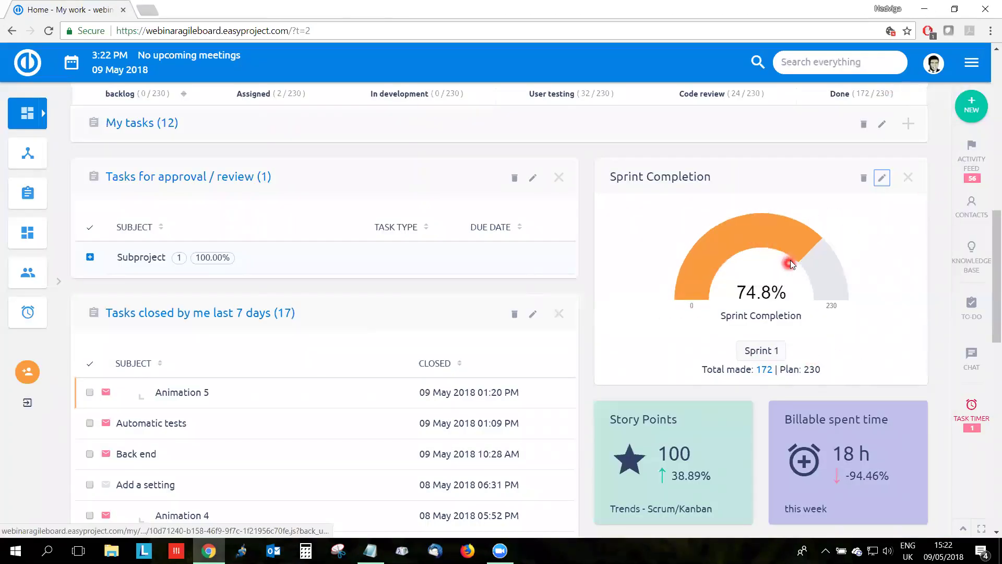
Examine the Story Points trend module's entity, summed column, comparison series and Closed date filters, and cancel its settings without updating
{"action": "mouse_move", "coordinate": [746, 243]}
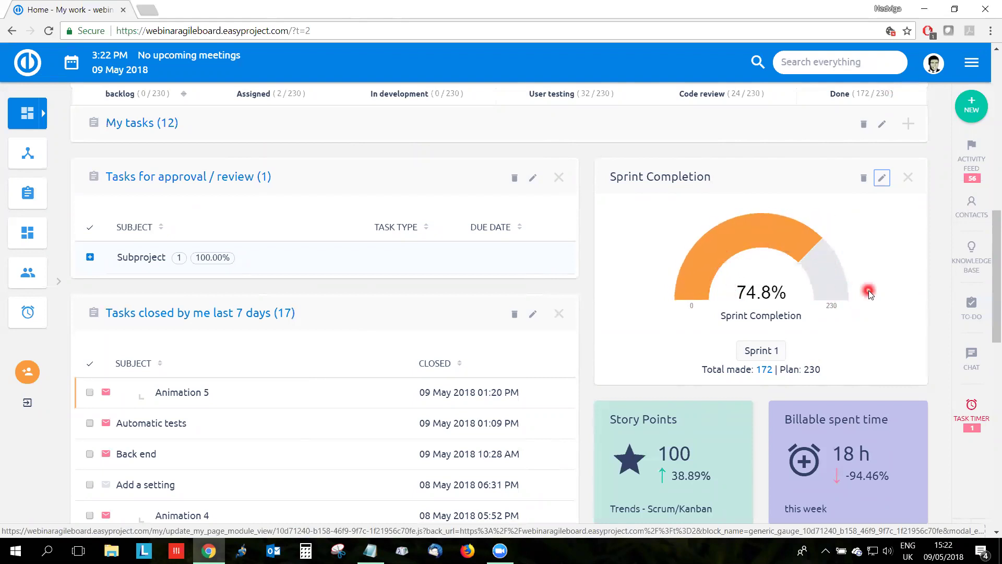
{"action": "scroll", "coordinate": [878, 283], "scroll_direction": "down", "scroll_amount": 1}
{"action": "scroll", "coordinate": [878, 284], "scroll_direction": "down", "scroll_amount": 1}
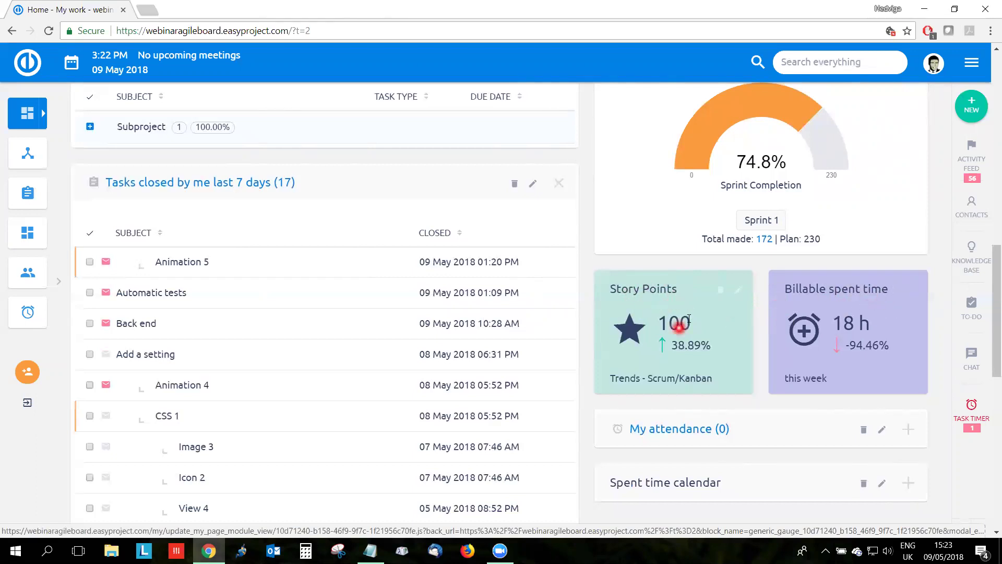
{"action": "left_click", "coordinate": [739, 289]}
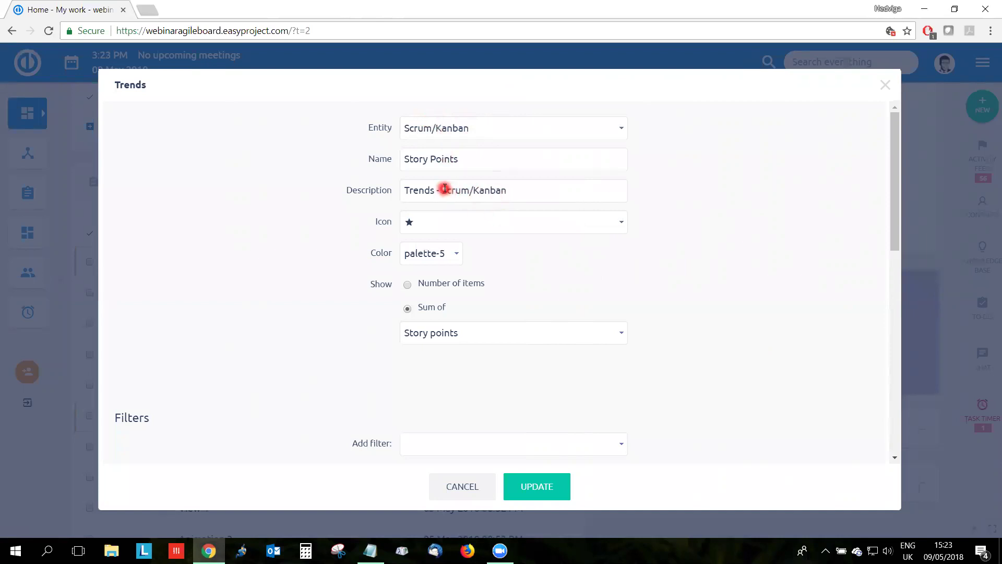
{"action": "scroll", "coordinate": [475, 199], "scroll_direction": "down", "scroll_amount": 1}
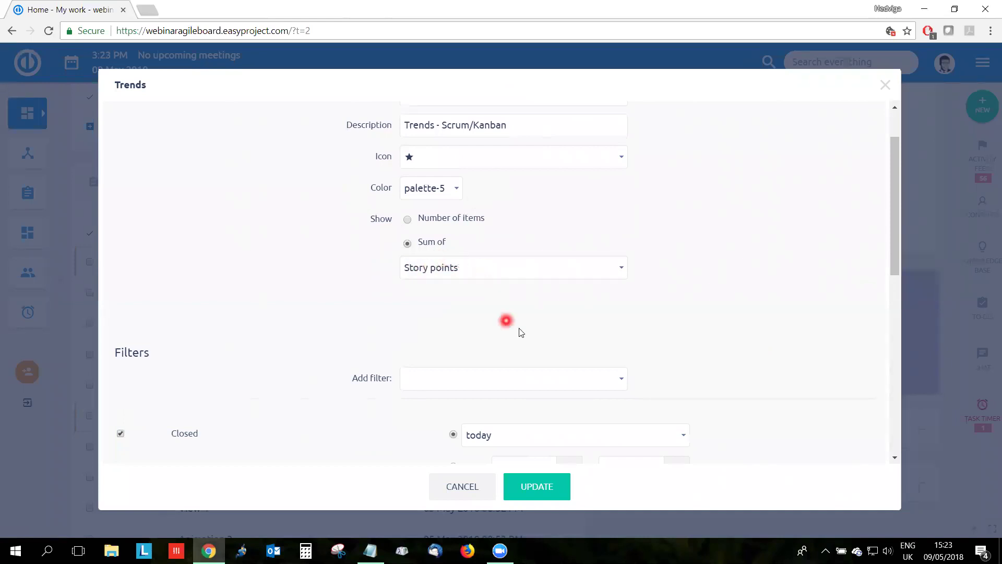
{"action": "scroll", "coordinate": [521, 332], "scroll_direction": "down", "scroll_amount": 3}
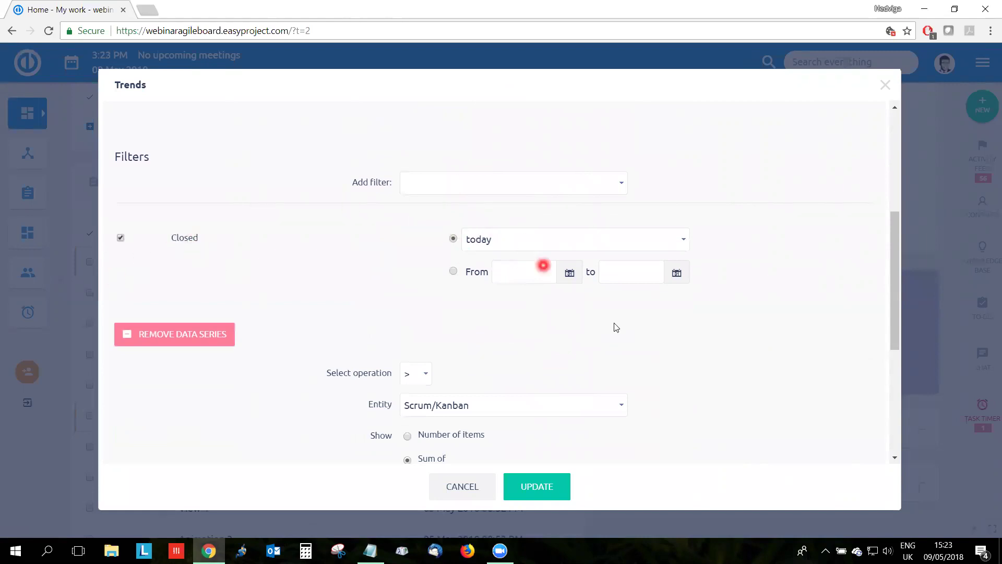
{"action": "scroll", "coordinate": [615, 322], "scroll_direction": "down", "scroll_amount": 1}
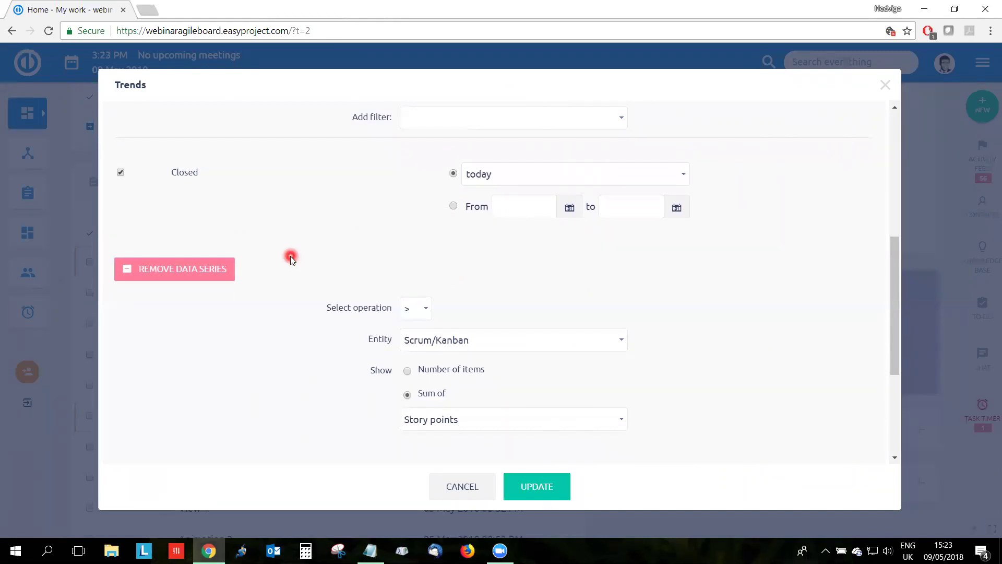
{"action": "scroll", "coordinate": [295, 272], "scroll_direction": "down", "scroll_amount": 1}
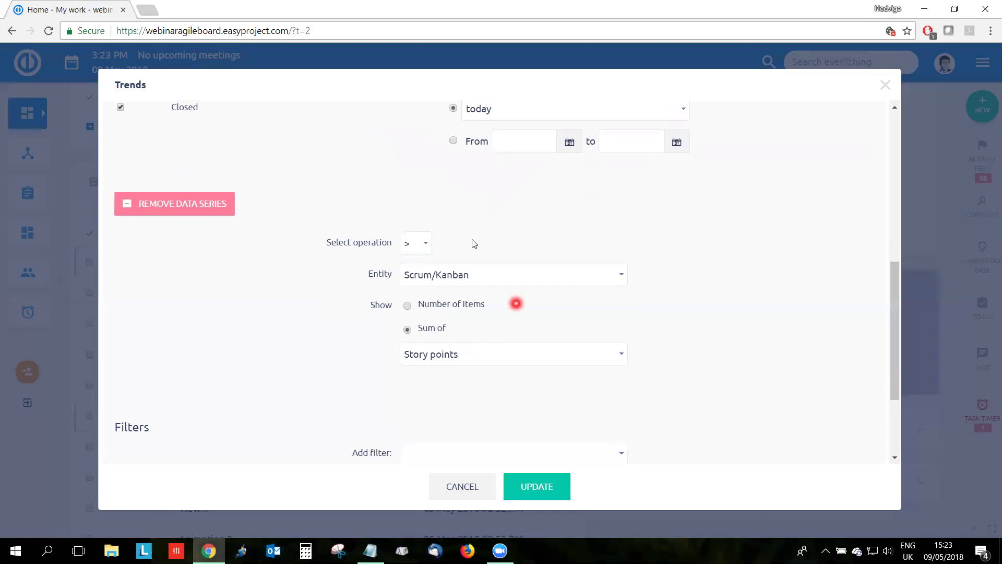
{"action": "scroll", "coordinate": [418, 368], "scroll_direction": "down", "scroll_amount": 1}
{"action": "scroll", "coordinate": [425, 358], "scroll_direction": "down", "scroll_amount": 1}
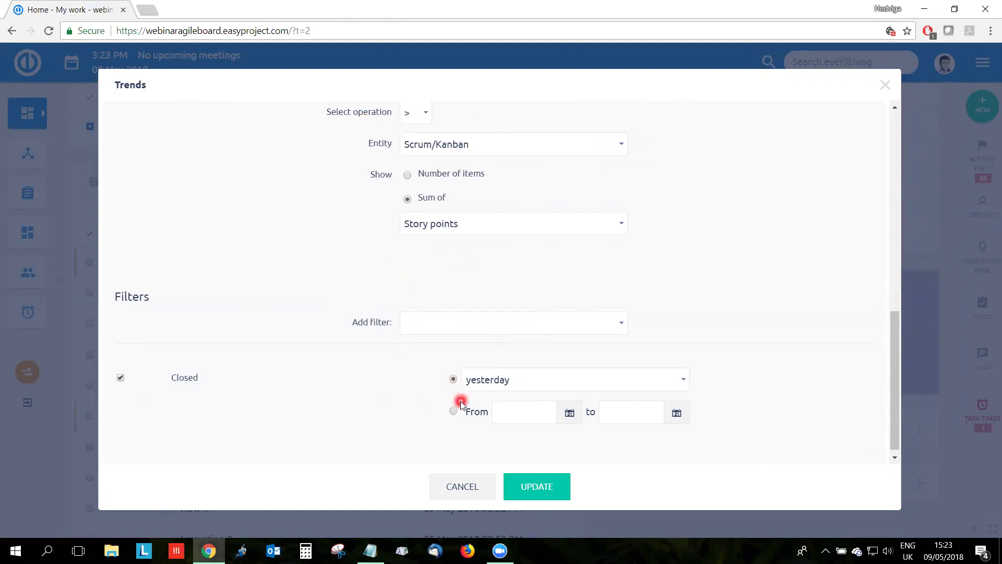
{"action": "left_click", "coordinate": [459, 487]}
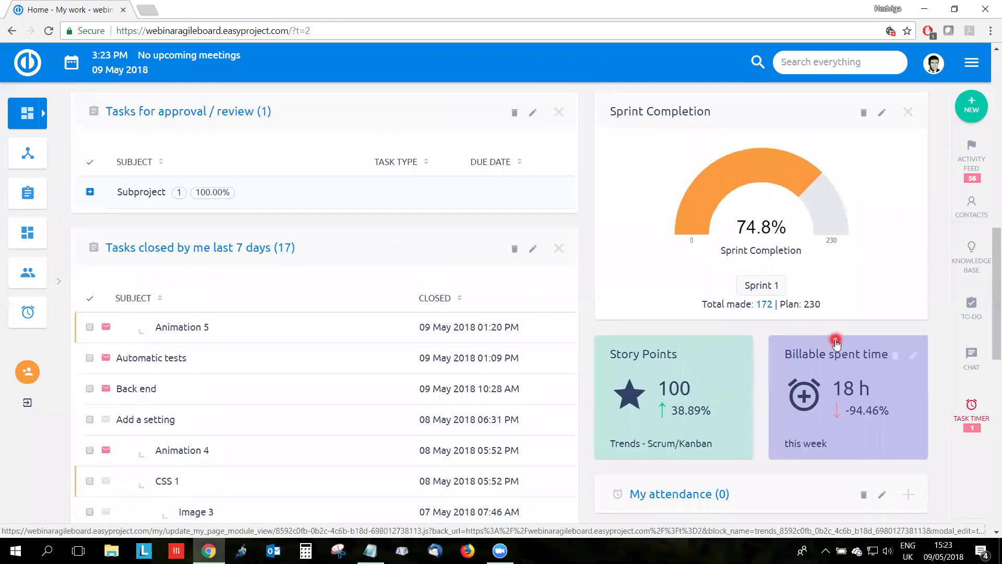
Return to the dashboard's Intro page and look through its Introduction and Content sections, ending at the Welcome section
{"action": "scroll", "coordinate": [836, 343], "scroll_direction": "up", "scroll_amount": 10}
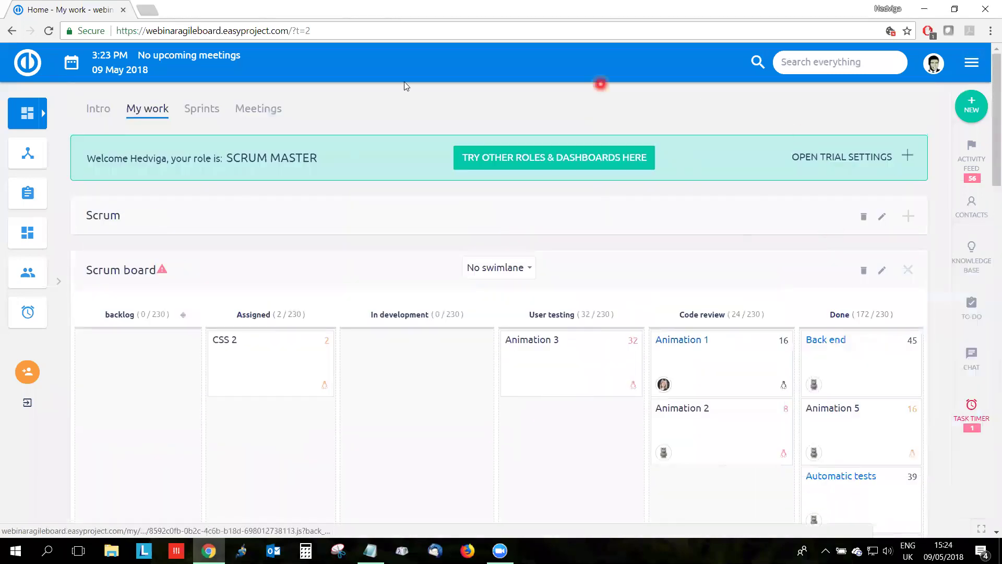
{"action": "left_click", "coordinate": [99, 109]}
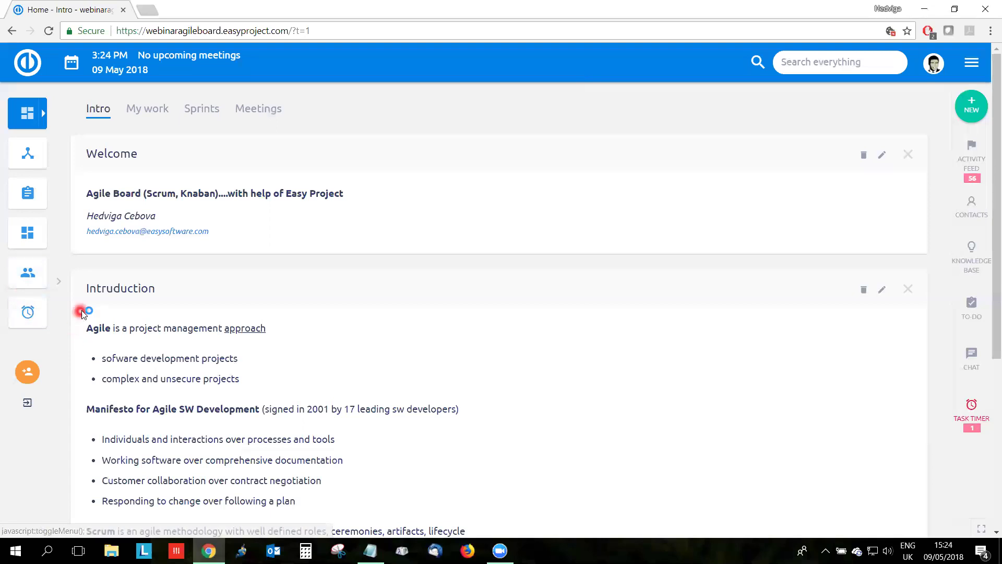
{"action": "scroll", "coordinate": [155, 284], "scroll_direction": "down", "scroll_amount": 5}
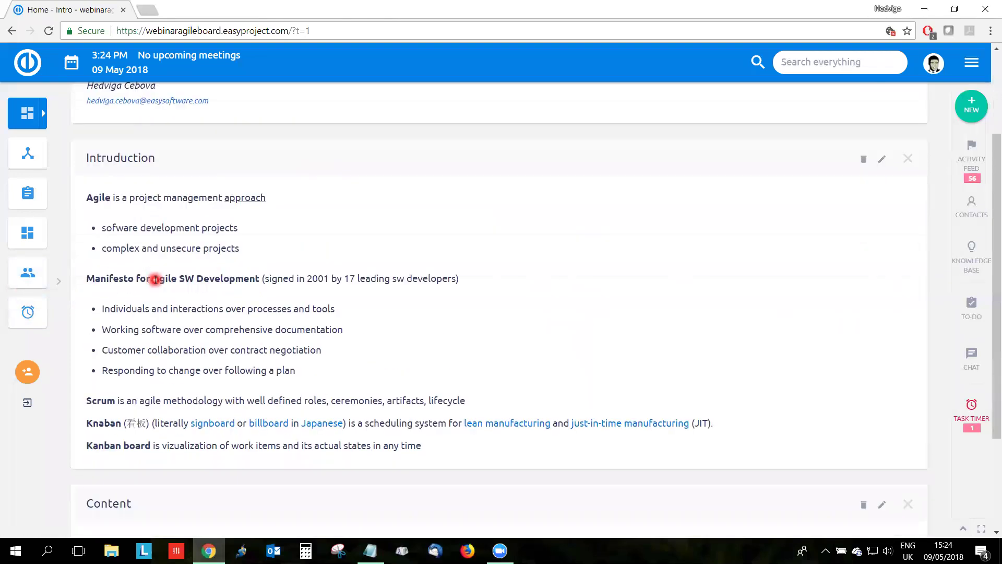
{"action": "scroll", "coordinate": [585, 323], "scroll_direction": "up", "scroll_amount": 1}
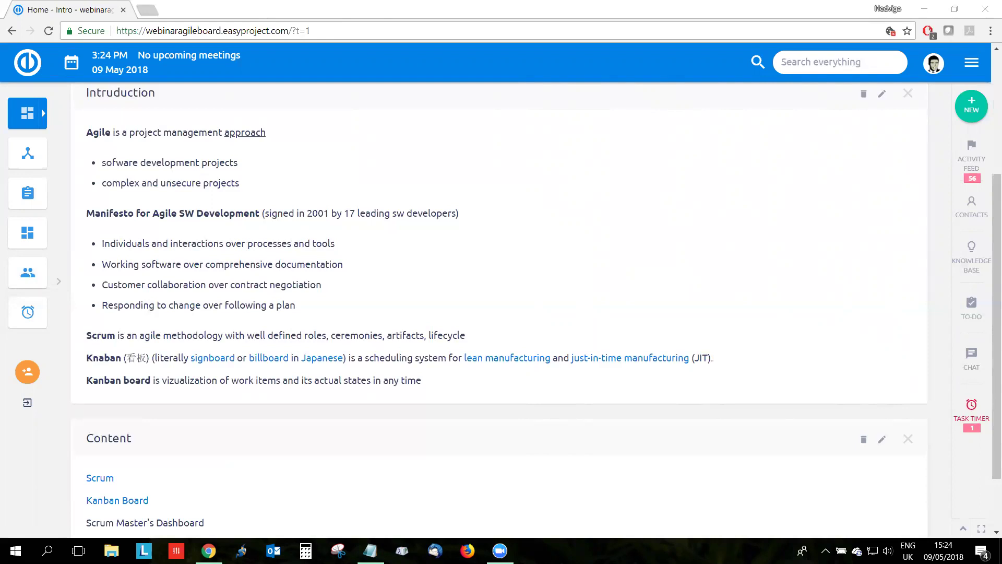
{"action": "scroll", "coordinate": [102, 300], "scroll_direction": "up", "scroll_amount": 4}
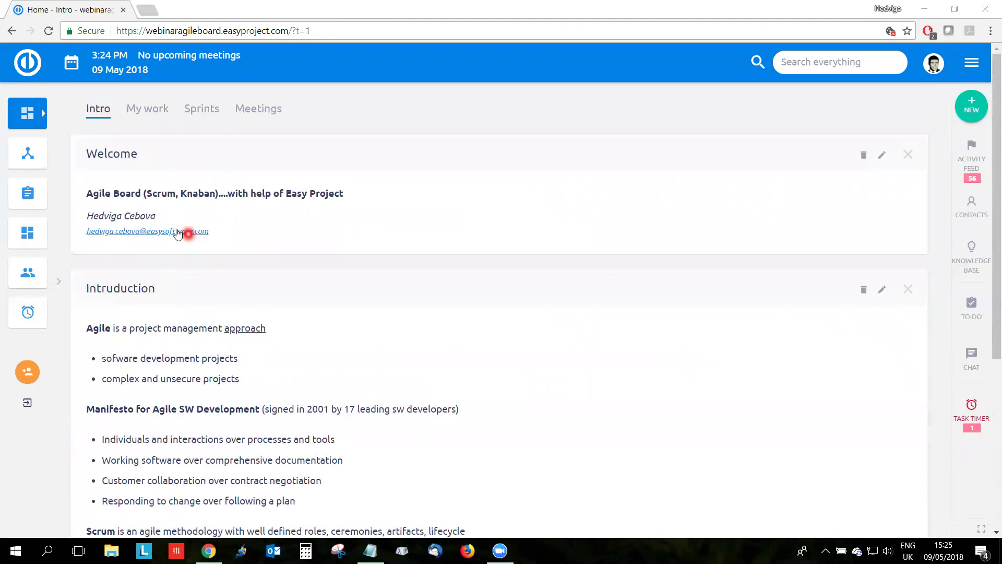